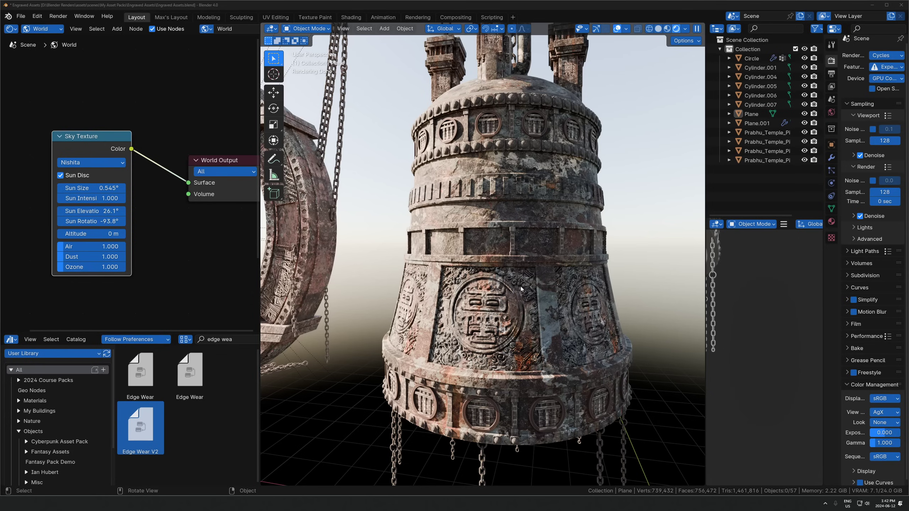
Step: Examine the engraved bell's carved panels and weathered surface from several distances and angles
scroll(520, 296, down, 2)
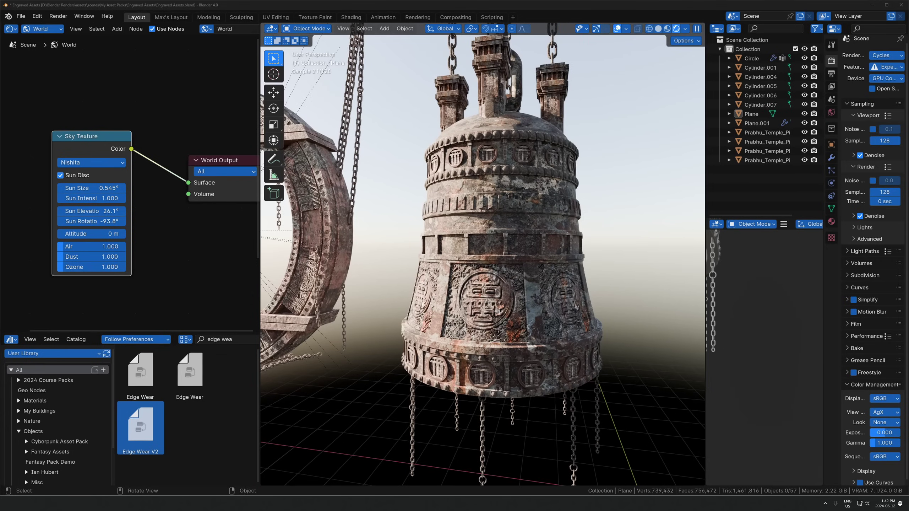
scroll(496, 390, up, 1)
click(520, 322)
middle_drag(529, 336, 504, 365)
scroll(572, 271, up, 1)
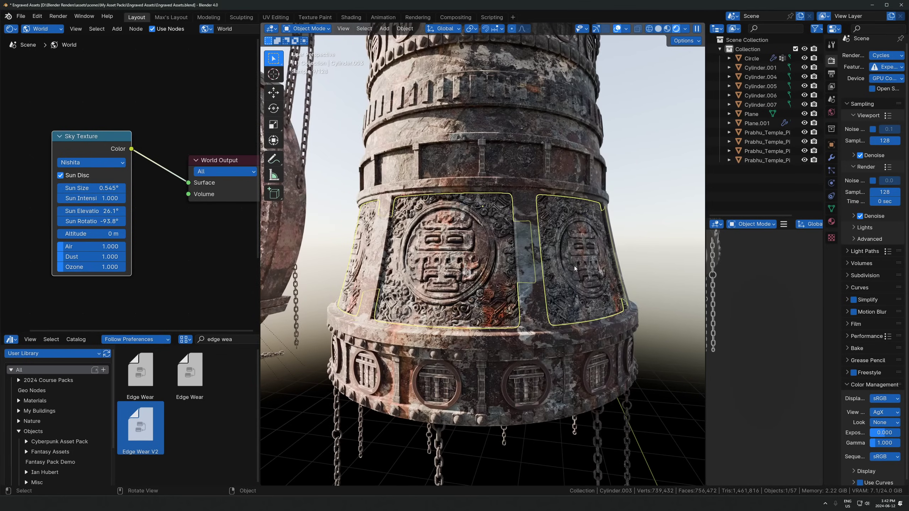
middle_drag(576, 267, 575, 323)
scroll(558, 304, down, 1)
scroll(536, 286, down, 2)
shift+middle_drag(329, 263, 426, 272)
scroll(426, 272, up, 2)
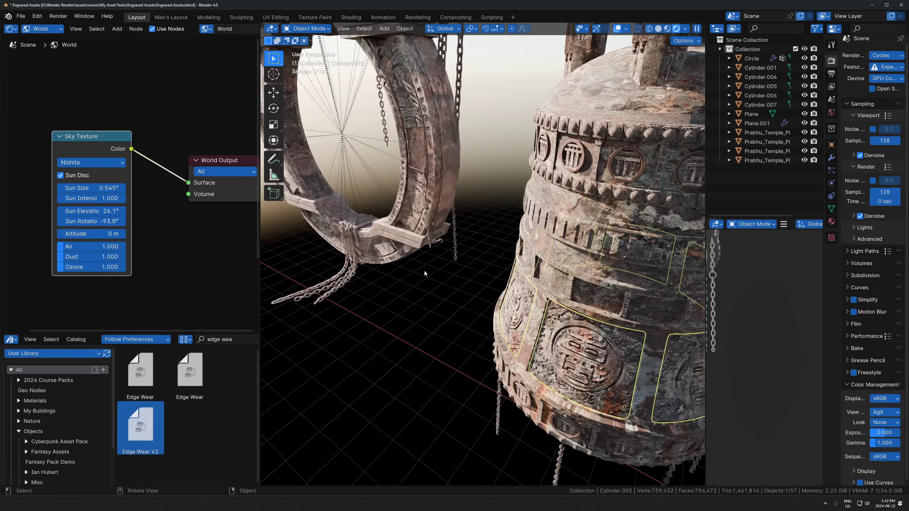
Step: Inspect the engraved hanging ring and the carved Aztec stone slab, leaving the slab deselected
click(415, 224)
key(KP_Decimal)
middle_drag(475, 301, 489, 341)
scroll(489, 341, up, 4)
shift+middle_drag(347, 424, 567, 268)
scroll(478, 273, down, 6)
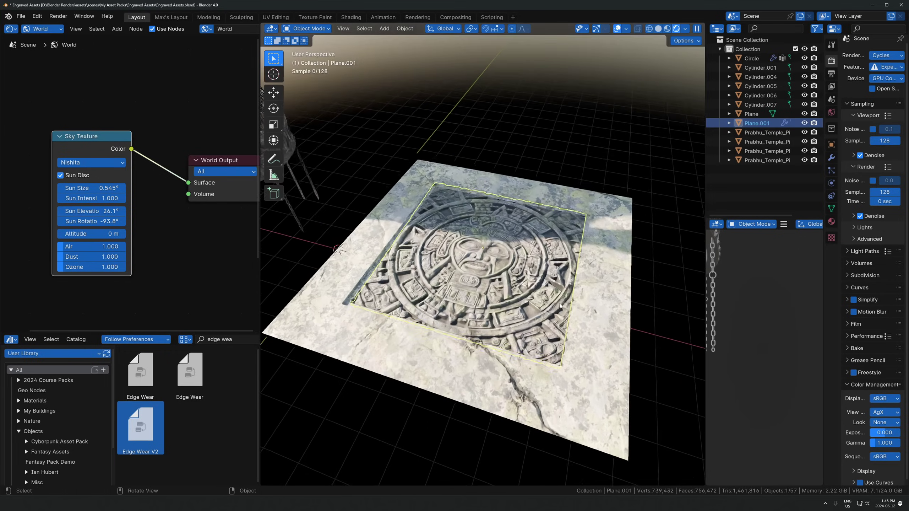
scroll(560, 305, down, 2)
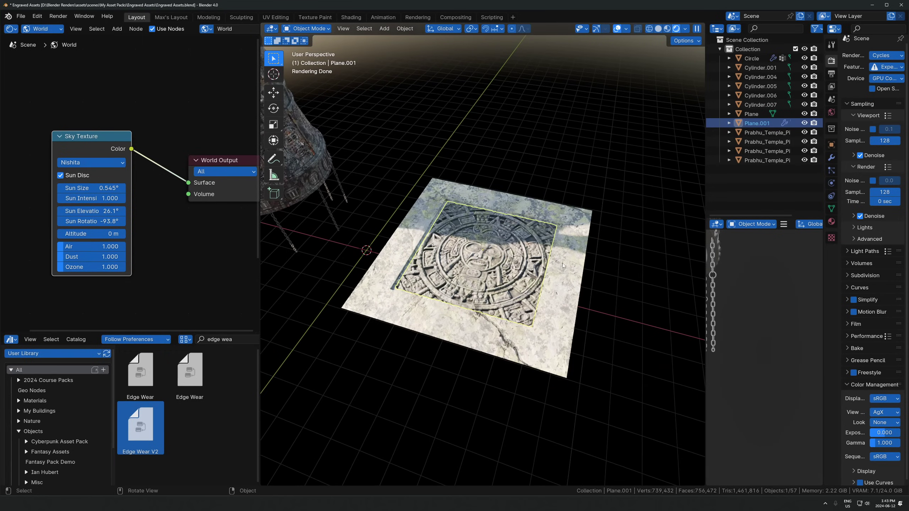
click(620, 329)
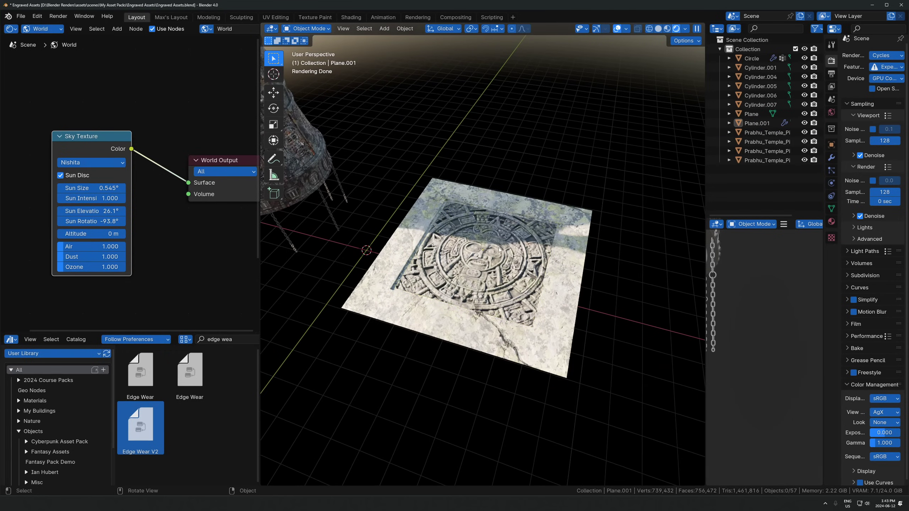
scroll(499, 249, up, 1)
Step: Bring up the MJ PACK folder in File Explorer and preview the black-and-white Aztec circle engraving image
click(64, 503)
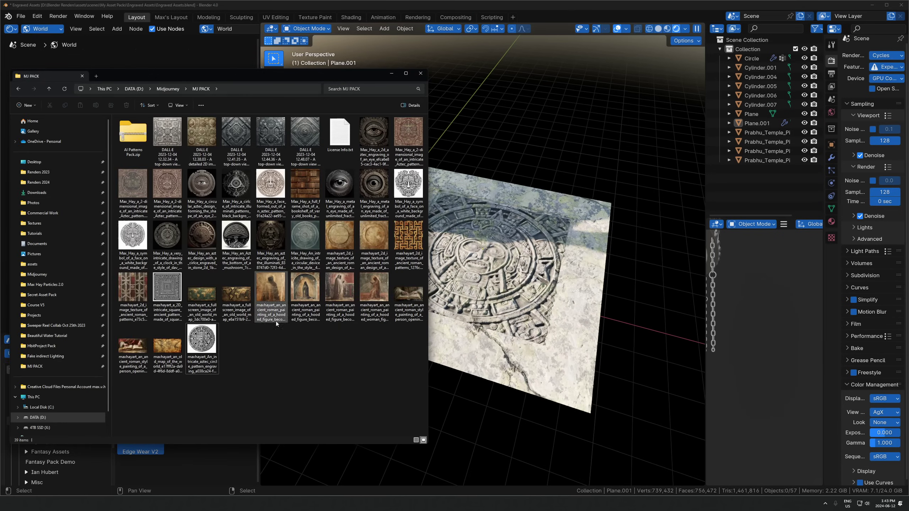
drag(275, 83, 421, 79)
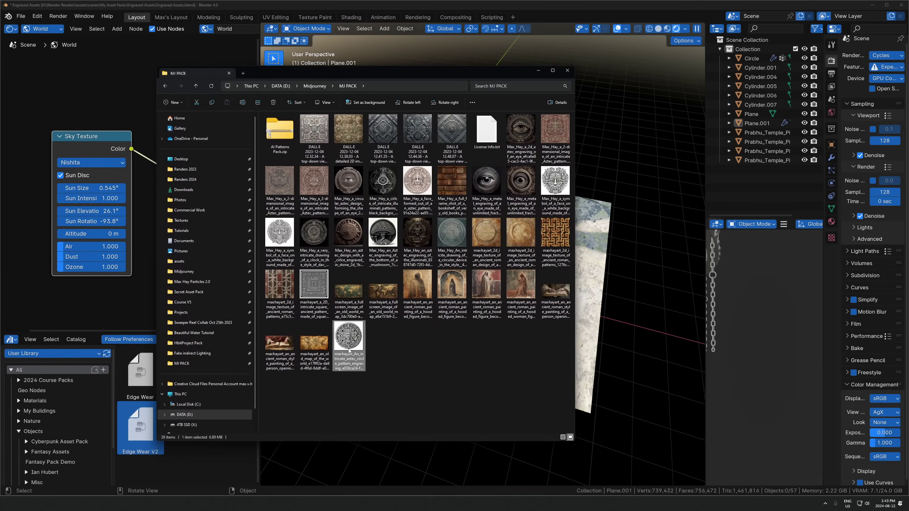
double_click(349, 336)
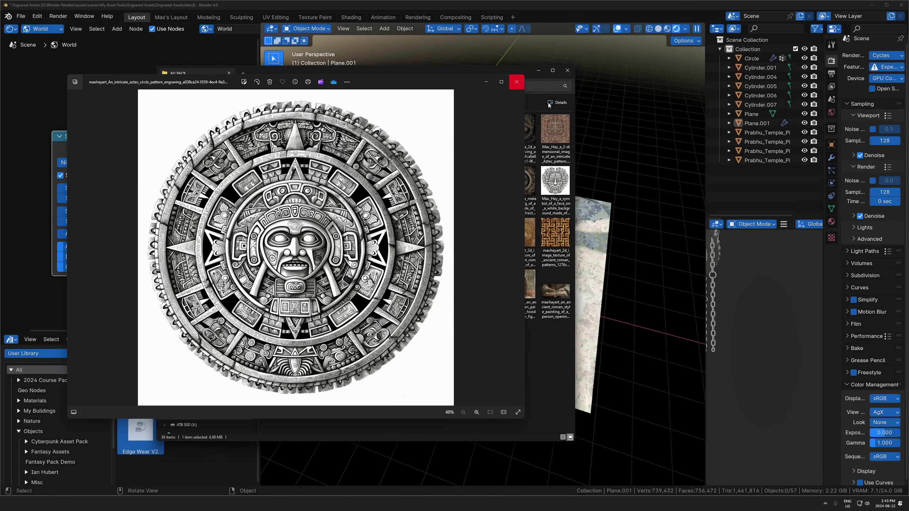
click(516, 82)
Step: Preview the intricate square Aztec pattern images in the MJ PACK folder one after another
click(554, 132)
double_click(554, 132)
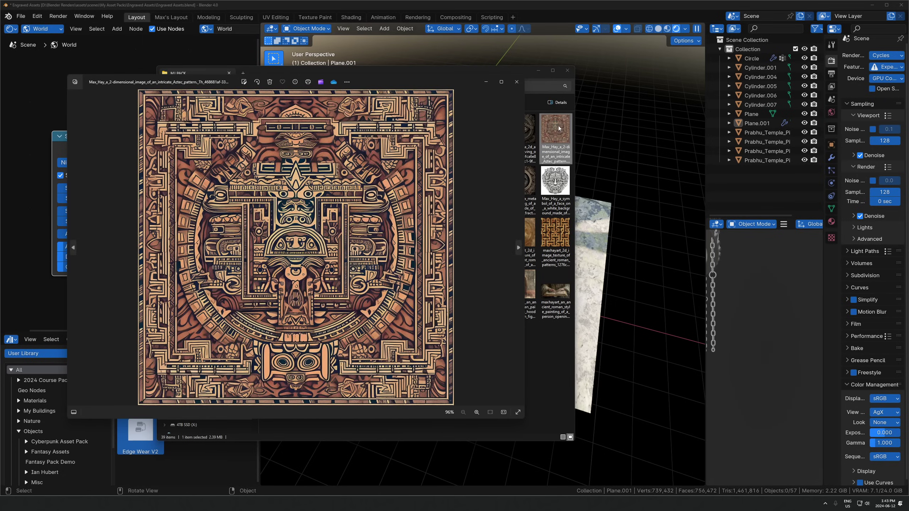
key(Right)
key(Right)
key(Right)
key(Right)
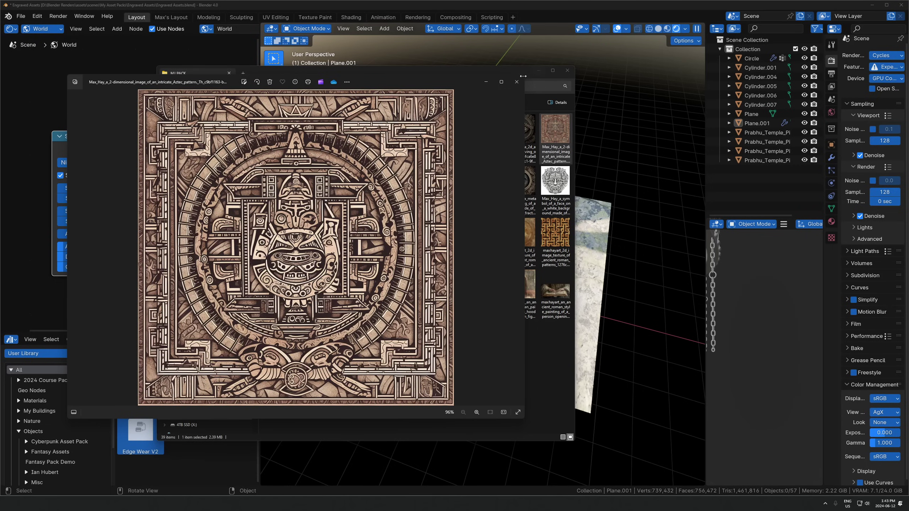
click(516, 82)
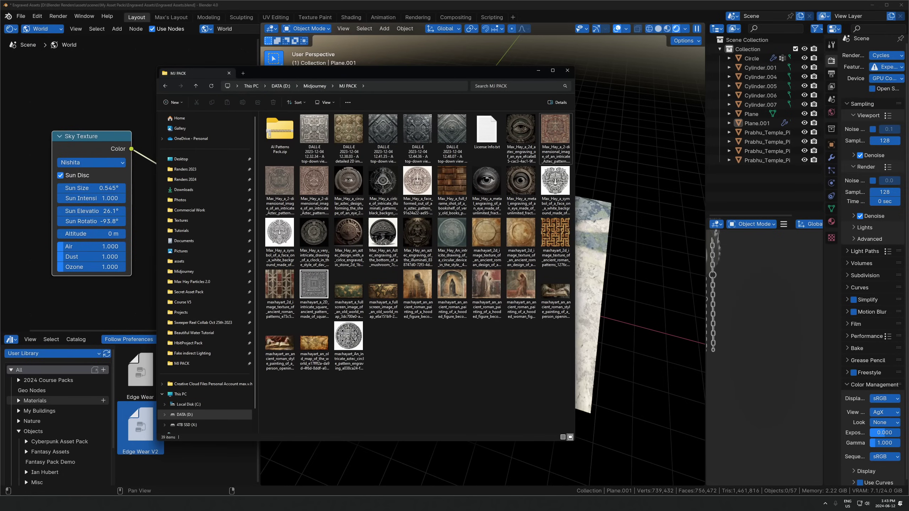
Step: Switch to Midjourney in the browser, hide the bookmarks bar and go to the newest generated images
key(alt+Tab)
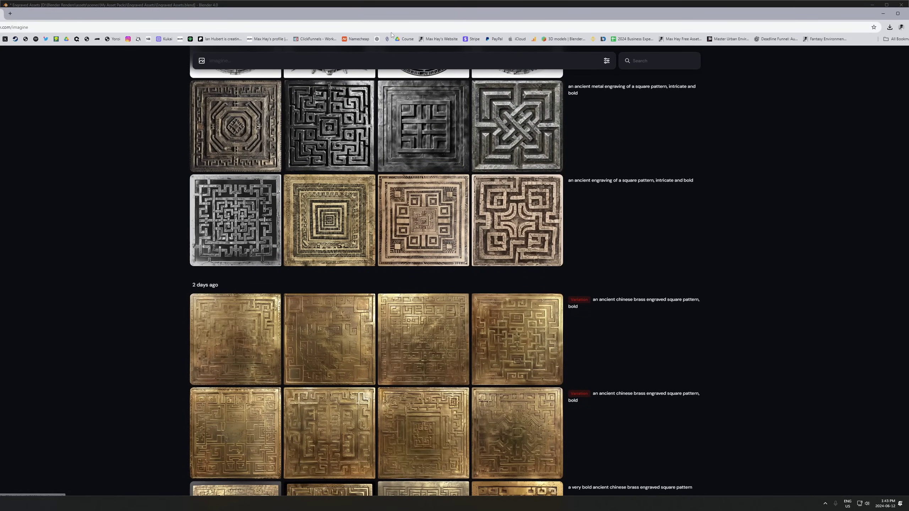
drag(199, 18, 282, 12)
mouse_move(337, 262)
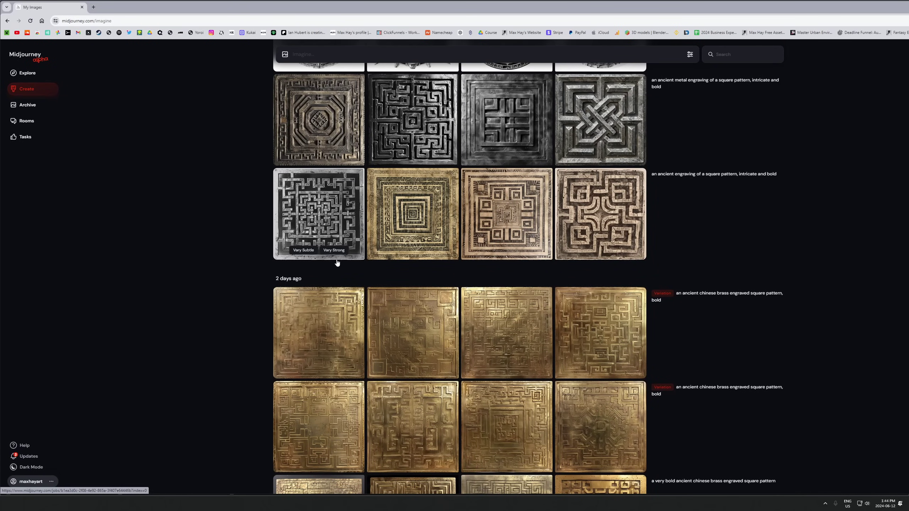
key(ctrl+shift+b)
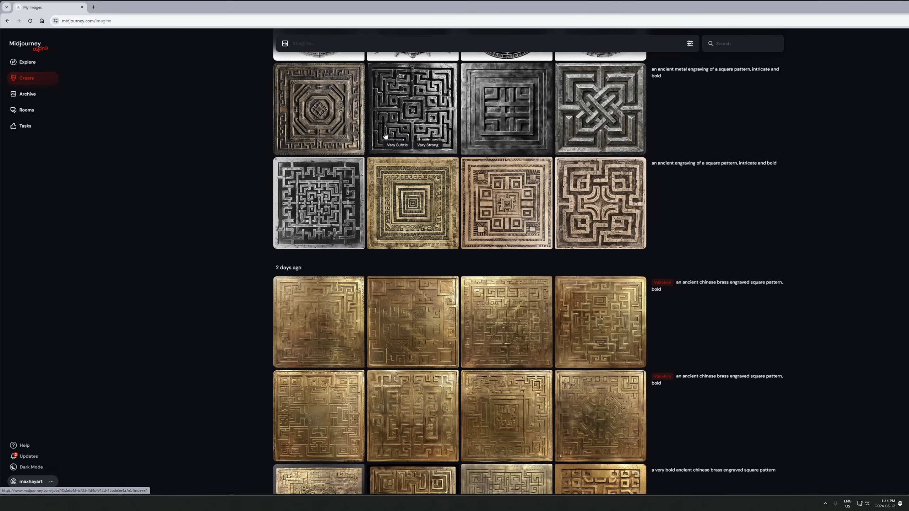
scroll(354, 164, up, 10)
scroll(323, 189, up, 8)
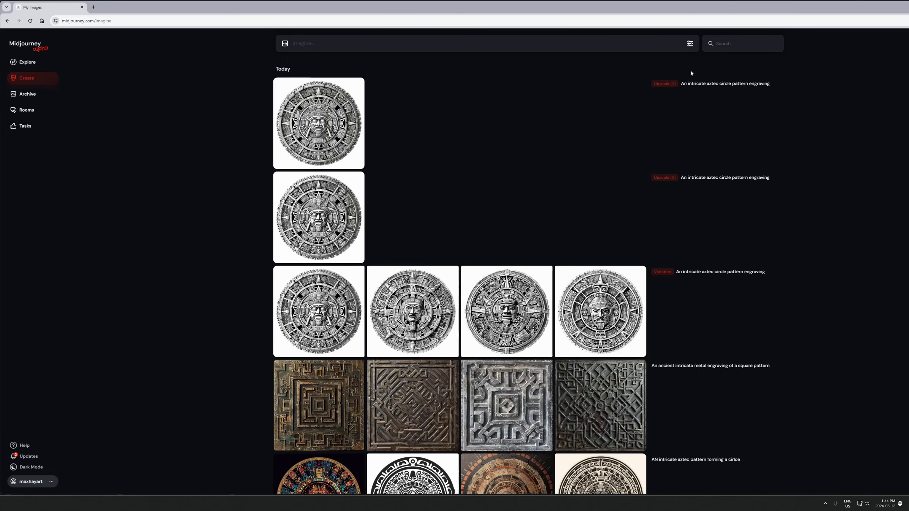
Step: View the newest upscaled Aztec circle pattern engraving at full size in Midjourney
mouse_move(686, 86)
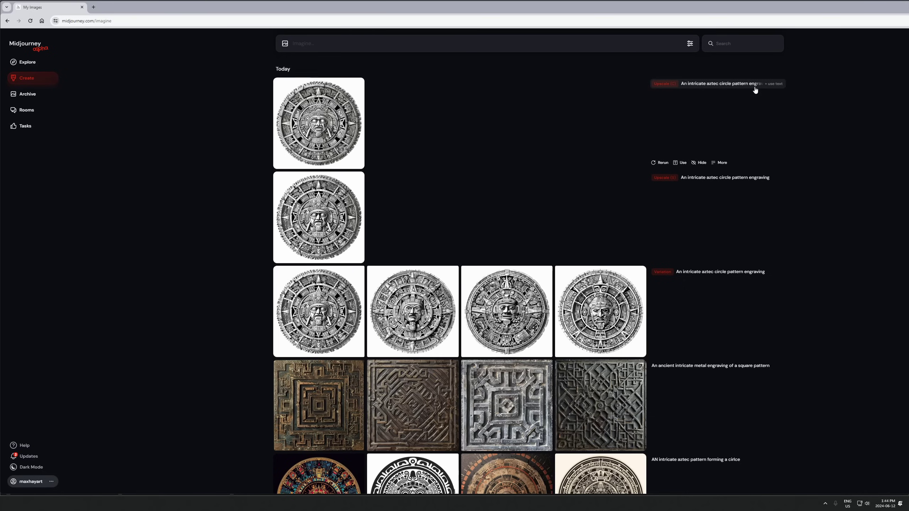
mouse_move(265, 107)
click(352, 138)
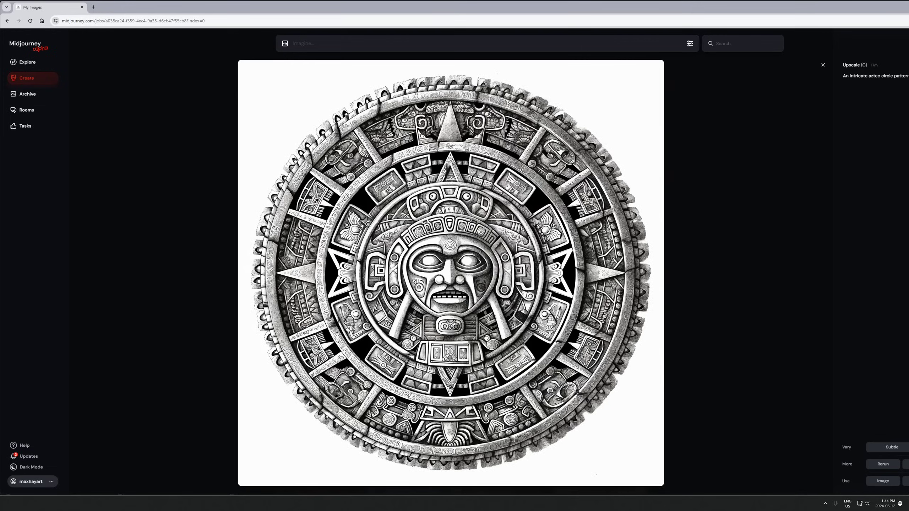
click(147, 280)
Step: Preview the DALL-E floor pattern images and the following pattern images in the MJ PACK folder
mouse_move(513, 297)
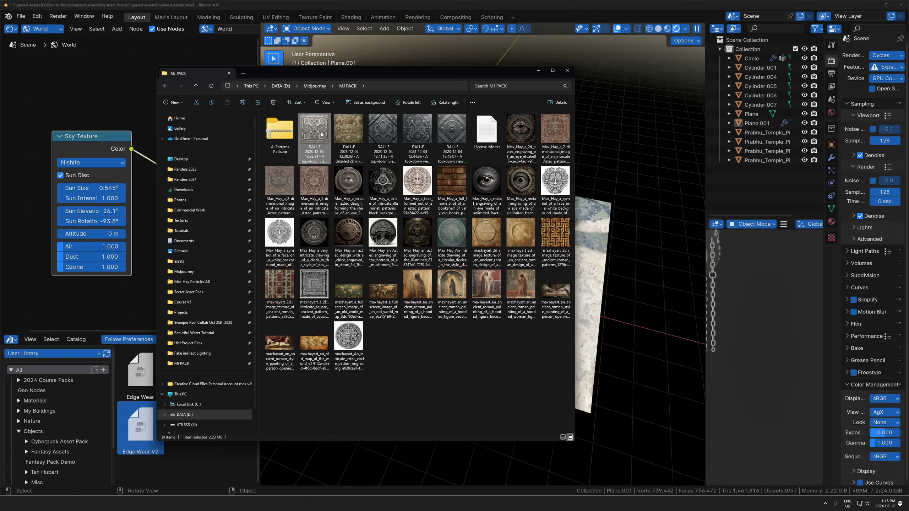
double_click(321, 134)
key(Right)
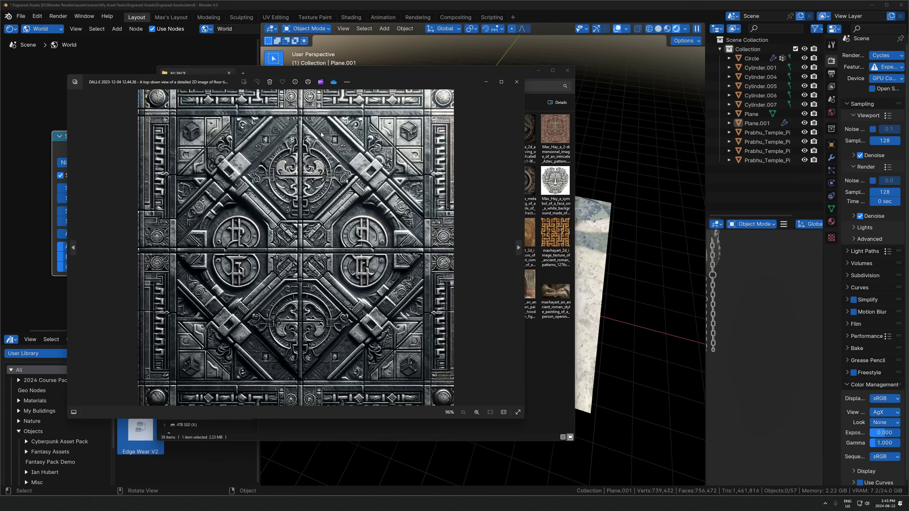
key(Right)
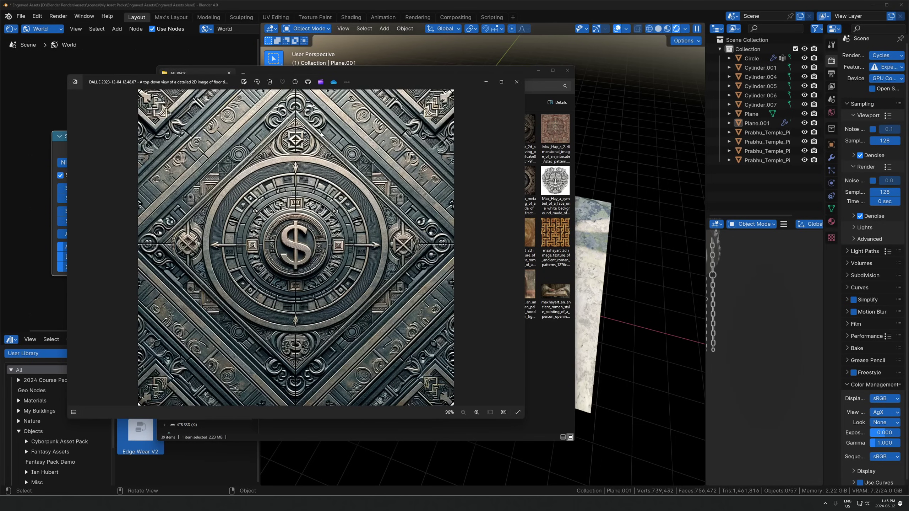
key(Right)
key(Right)
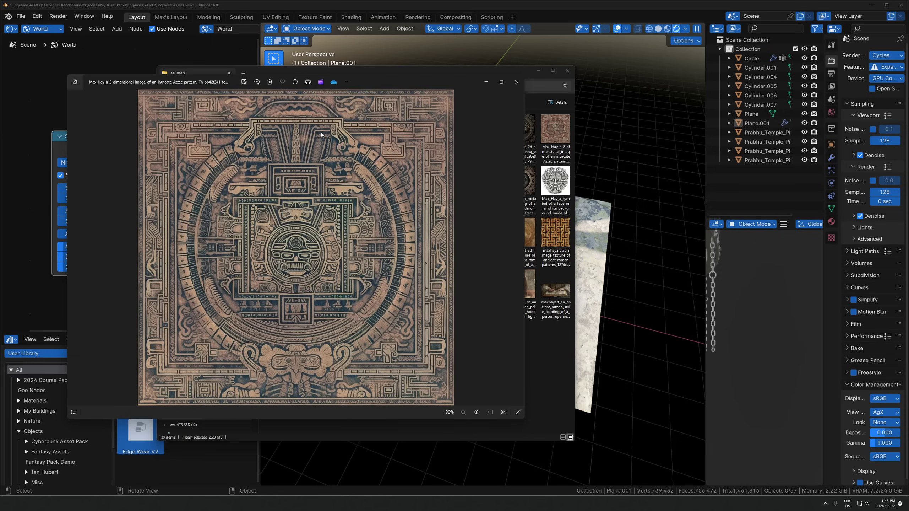
click(516, 81)
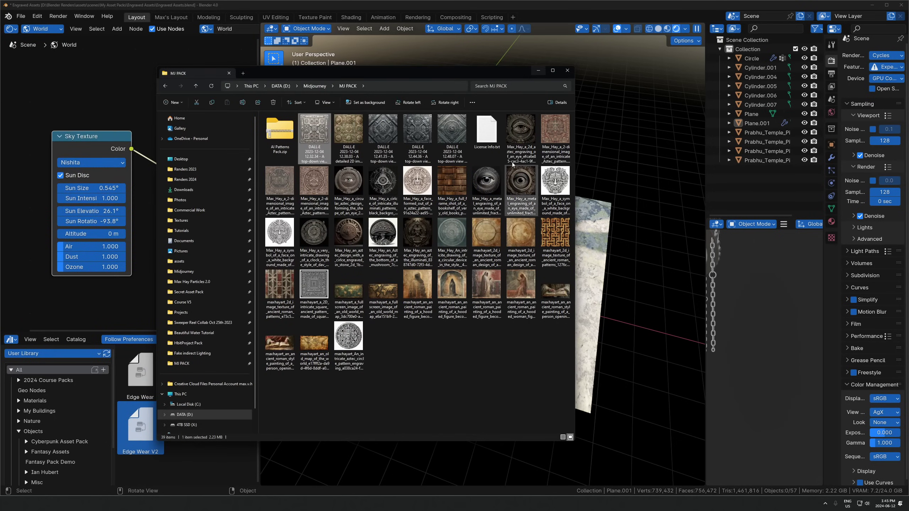
Step: Put the MJ PACK folder window away and return to the Blender scene
click(472, 410)
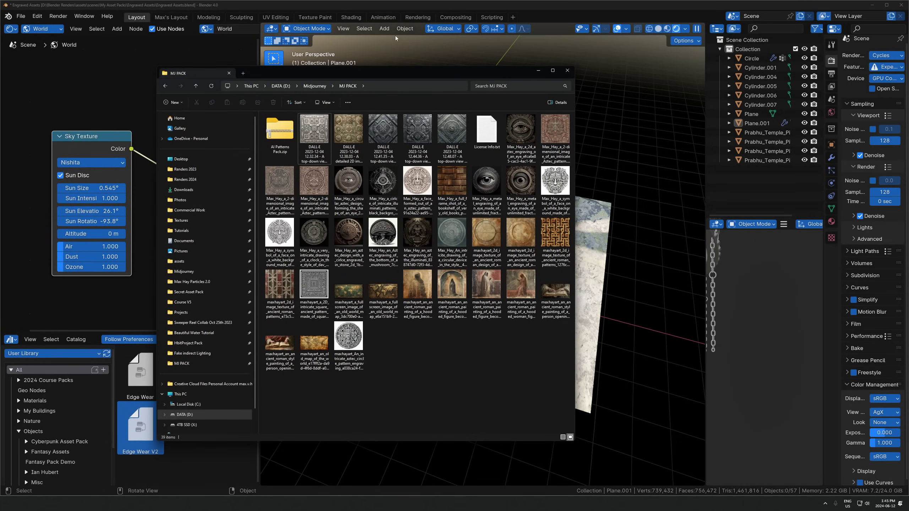
drag(340, 73, 320, 115)
click(158, 70)
Step: Add a plane and move it about 24.7 m along the X axis, beyond the carved slab
scroll(481, 258, down, 5)
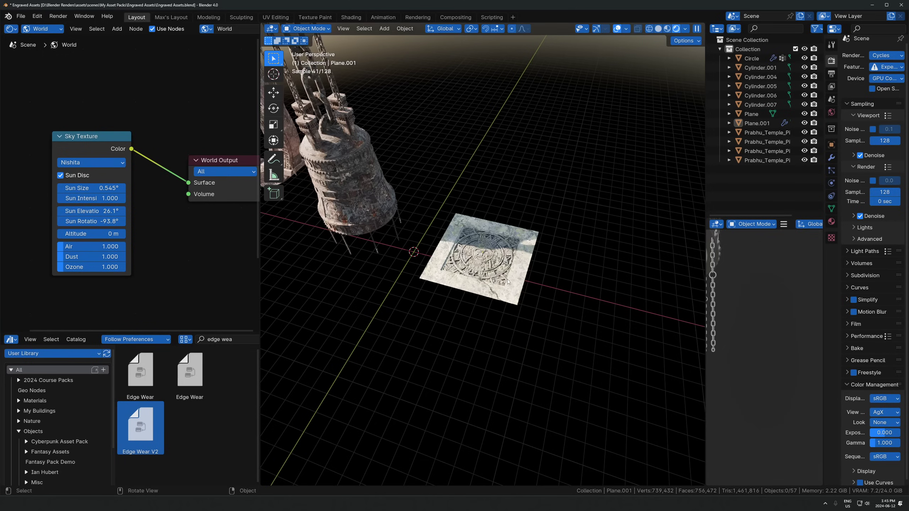
middle_drag(481, 257, 470, 225)
key(shift+a)
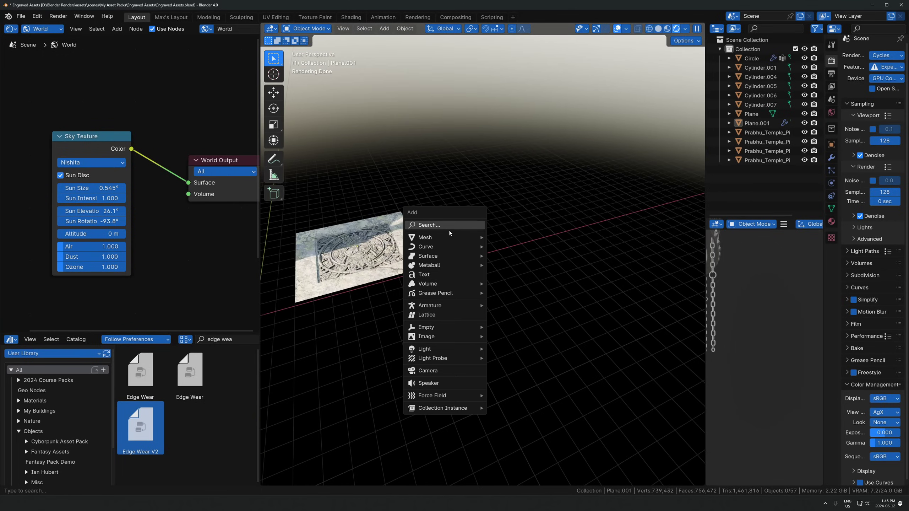
mouse_move(447, 237)
click(508, 238)
scroll(516, 280, down, 6)
key(g)
key(x)
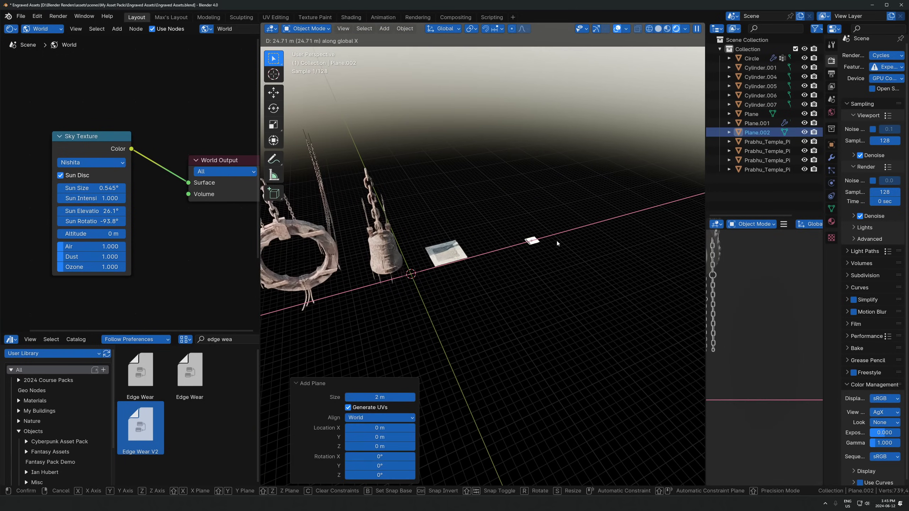
click(558, 243)
Step: Scale the new plane up larger than the carved slab, with a final resize by about 0.848
key(s)
click(558, 245)
scroll(606, 263, up, 2)
key(s)
click(596, 258)
Step: Raise the new plane along Z and shift it about -7.02 m in X and 3.28 m in Y
key(g)
key(z)
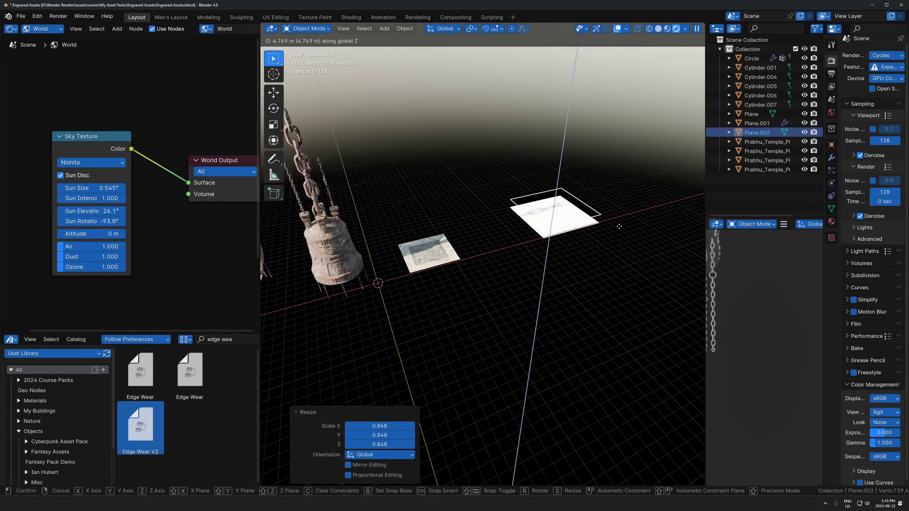
click(601, 231)
middle_drag(601, 231, 550, 233)
Step: Lower the new plane about 2.2 m along Z, followed by a further 0.91 m
key(g)
key(z)
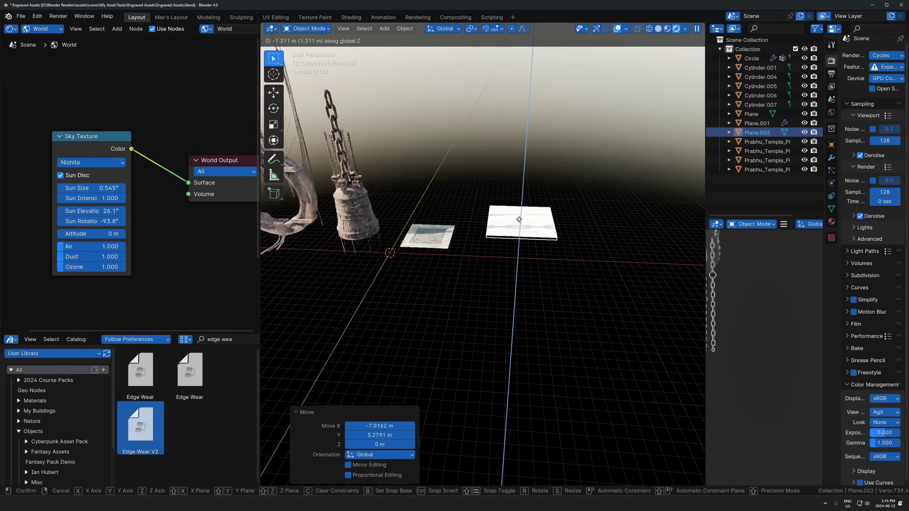
click(520, 244)
key(KP_Decimal)
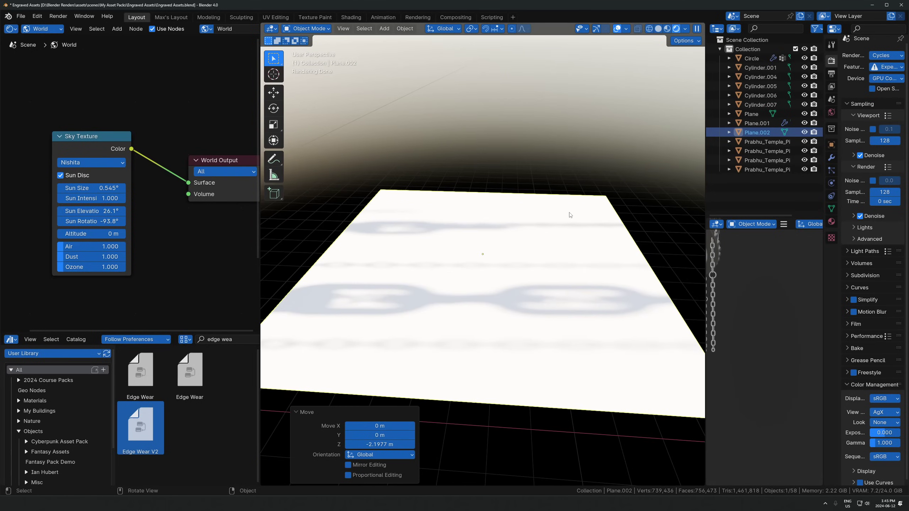
scroll(543, 241, down, 5)
key(g)
key(z)
click(540, 242)
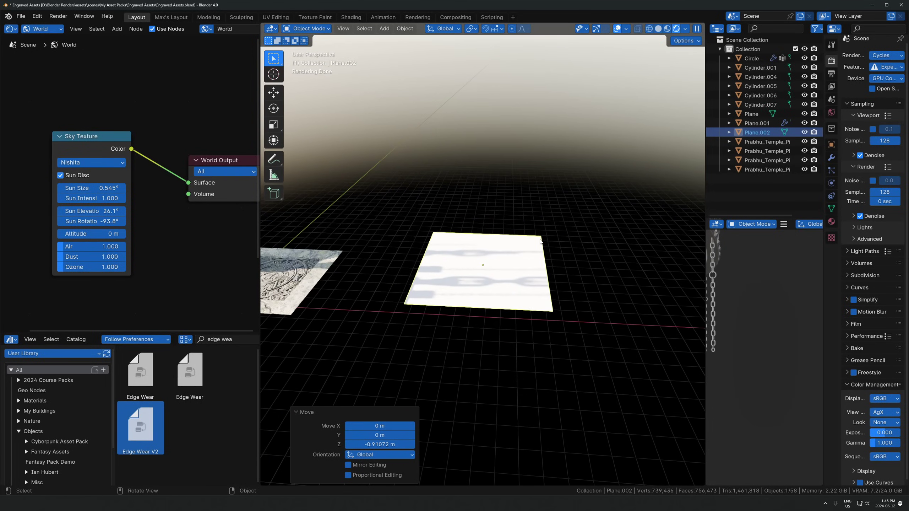
Step: Review the new plane beside the ring, bell and carved slab, finishing with the plane framed up close
scroll(395, 211, down, 2)
shift+middle_drag(411, 222, 515, 243)
scroll(515, 243, down, 3)
shift+middle_drag(366, 259, 412, 251)
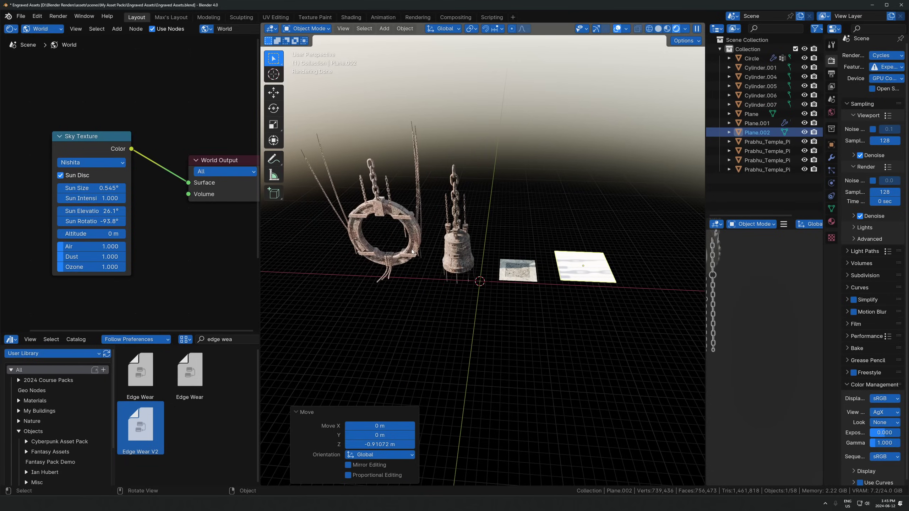
key(KP_Decimal)
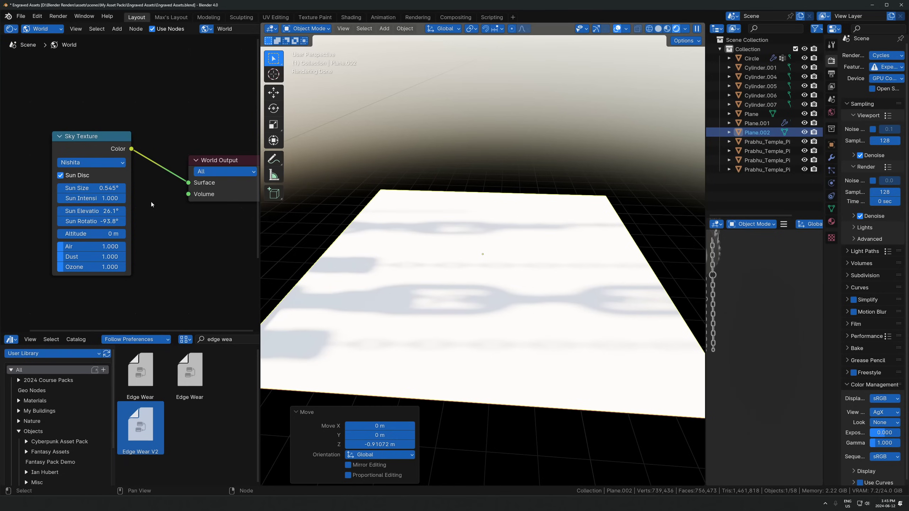
scroll(376, 257, down, 5)
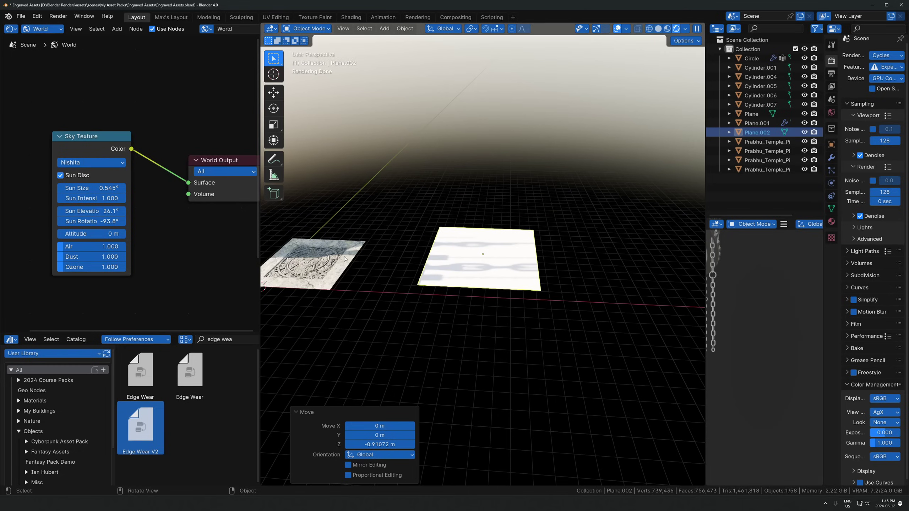
scroll(570, 251, up, 5)
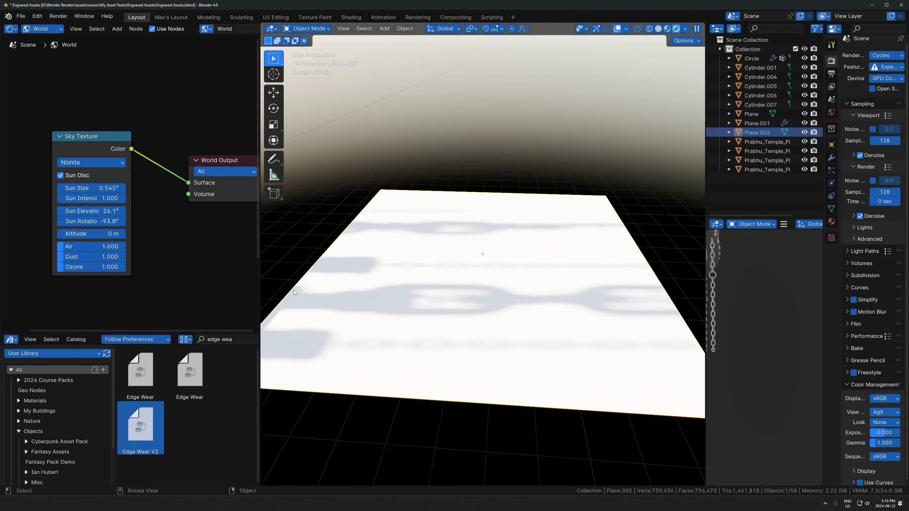
Step: Apply the lichen_rock material from the Poly Haven asset library to the new plane
click(11, 340)
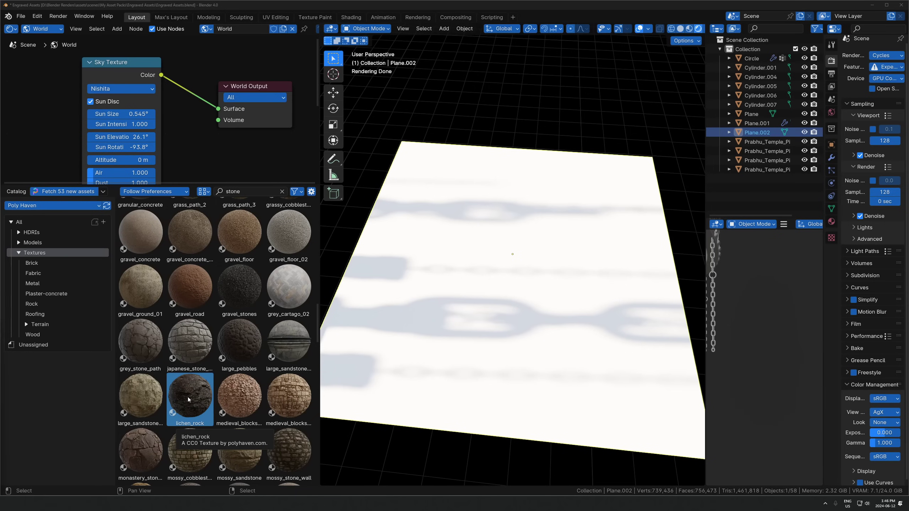
drag(188, 400, 475, 272)
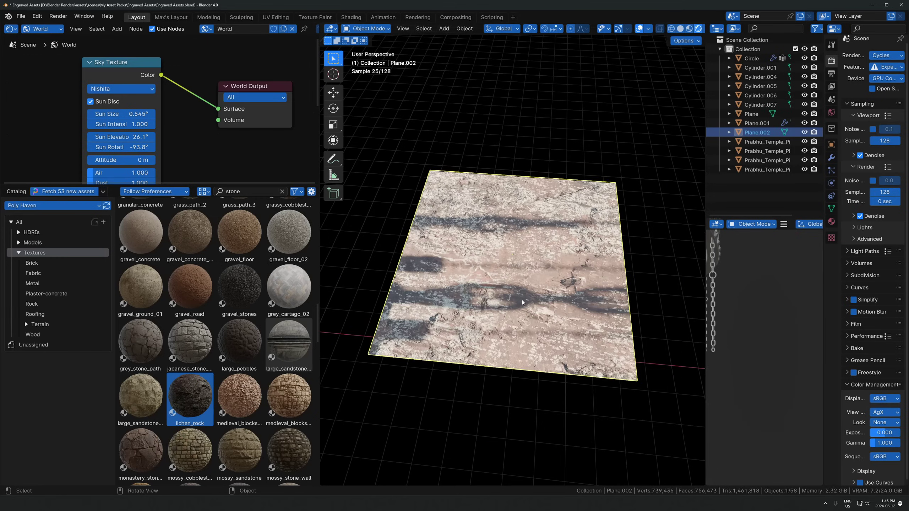
middle_drag(516, 368, 516, 306)
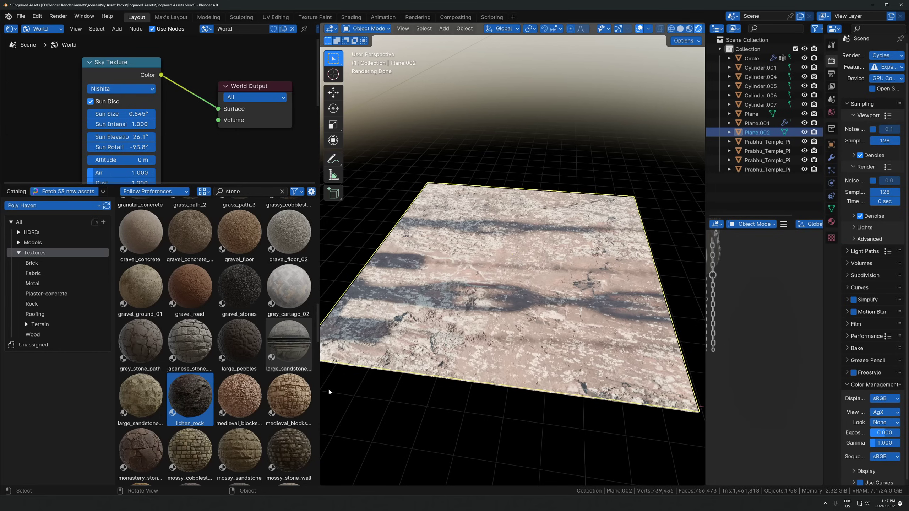
Step: Try the medieval blocks stone material on the plane and undo it
drag(289, 395, 487, 313)
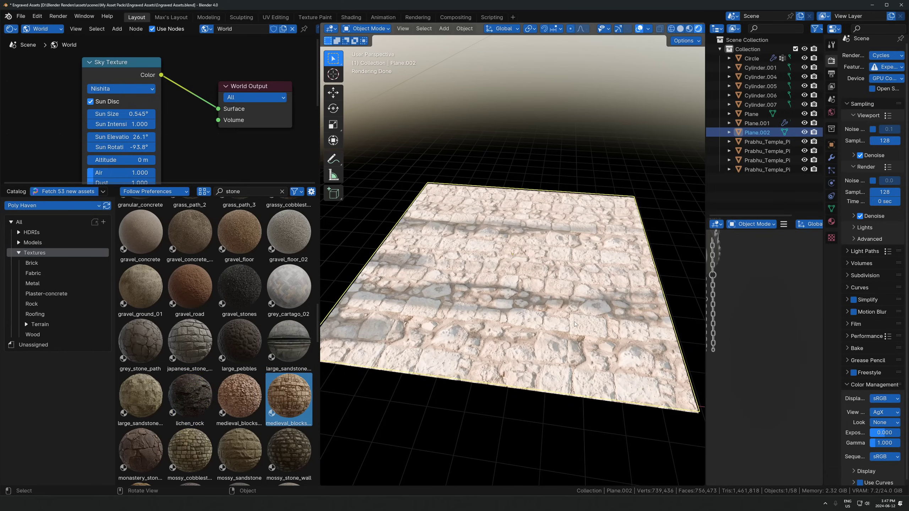
key(ctrl+z)
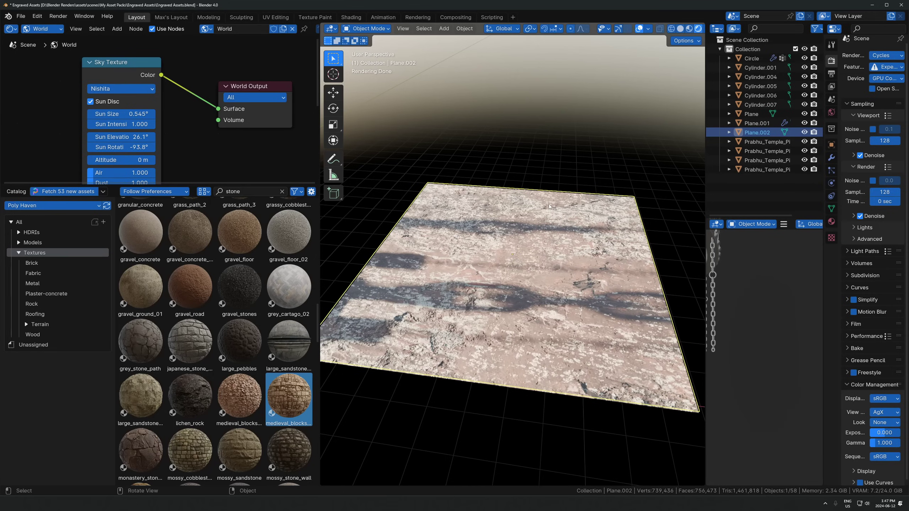
Step: Show the plane's lichen_rock material nodes and disconnect the Displacement input of the Material Output
click(42, 33)
click(41, 50)
scroll(229, 123, down, 4)
middle_drag(281, 155, 256, 77)
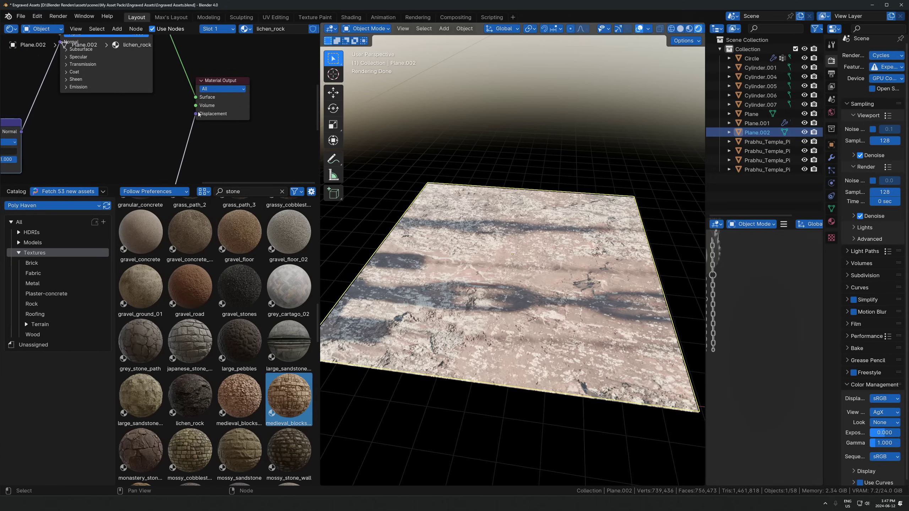
drag(196, 114, 202, 157)
Step: Delete the unused displacement nodes and the framed texture coordinate and mapping nodes from the lichen_rock material
scroll(201, 154, down, 3)
middle_drag(158, 151, 220, 85)
scroll(186, 126, down, 3)
drag(250, 132, 54, 194)
scroll(150, 121, down, 5)
middle_drag(145, 115, 253, 149)
key(x)
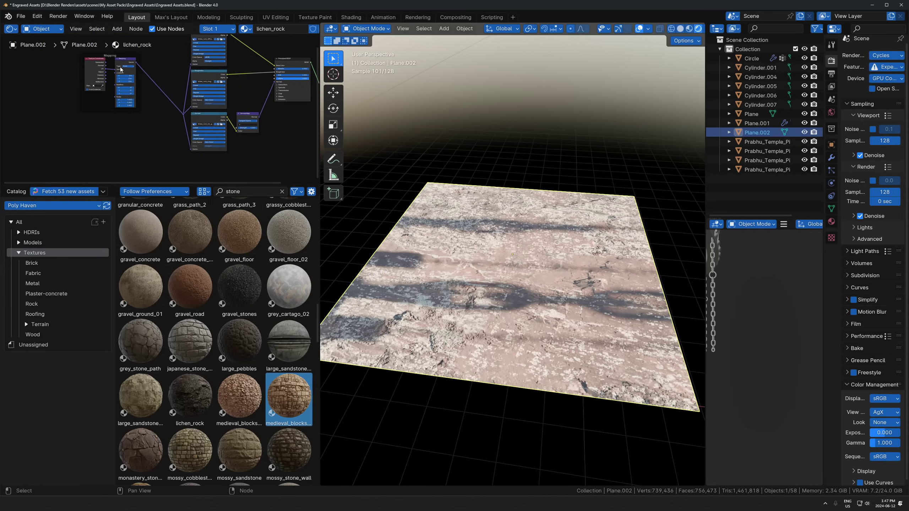
drag(150, 48, 81, 129)
key(x)
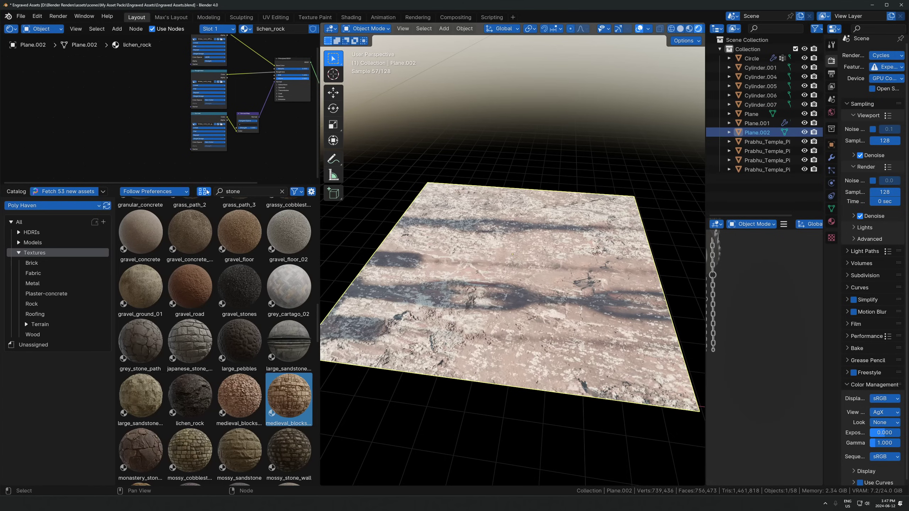
Step: Enlarge the node editor area and frame the remaining lichen_rock nodes in it
drag(203, 183, 203, 345)
scroll(165, 101, up, 3)
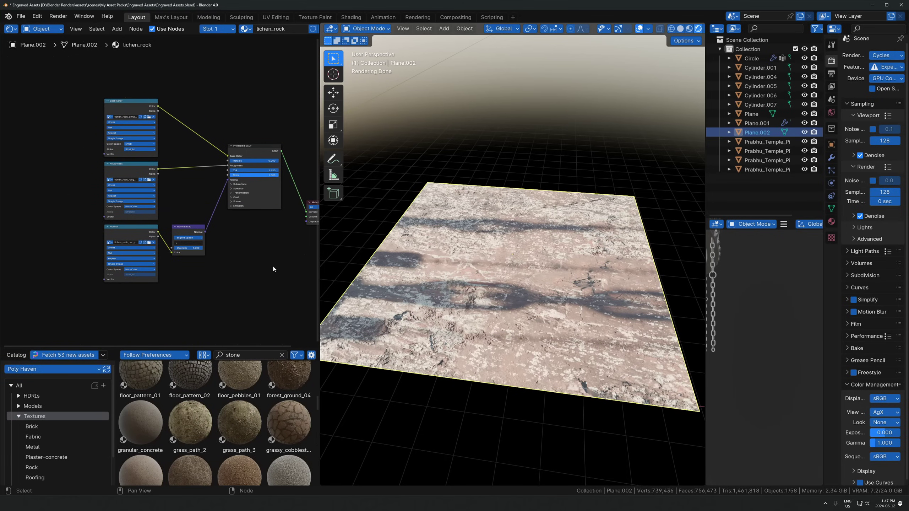
scroll(274, 269, up, 2)
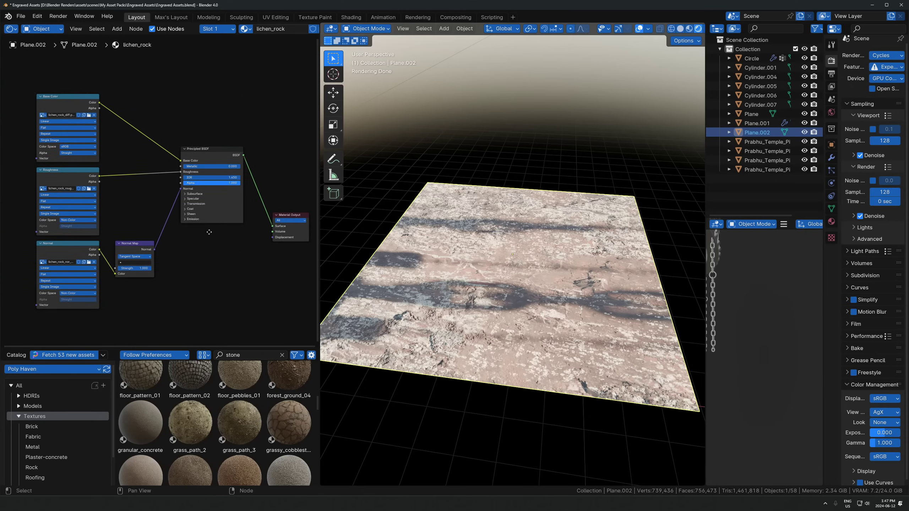
middle_drag(209, 232, 193, 236)
Step: Switch to the MJ PACK folder in File Explorer and inspect the intricate Aztec circle pattern engraving image
key(alt+Tab)
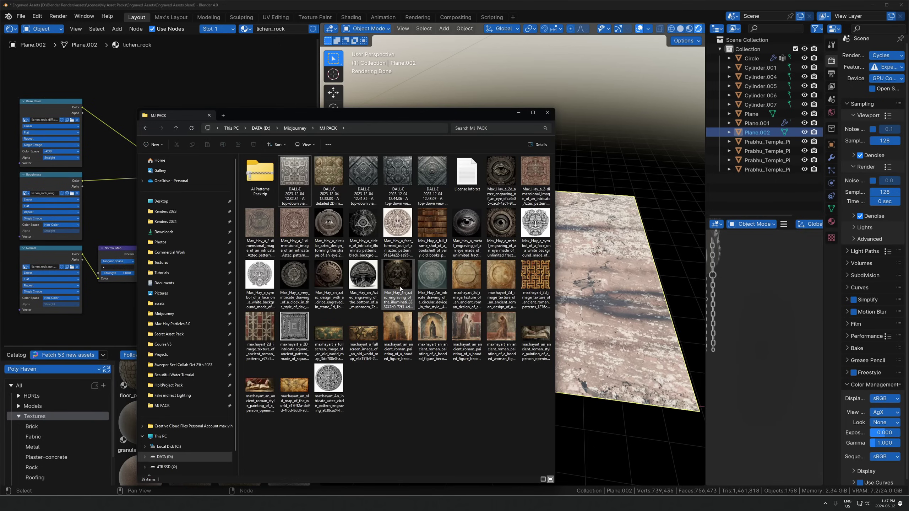
click(324, 390)
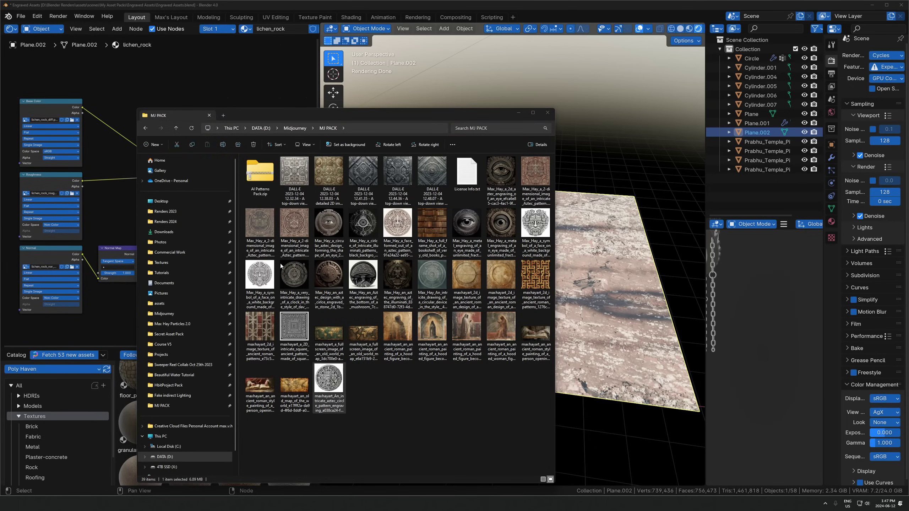
double_click(339, 367)
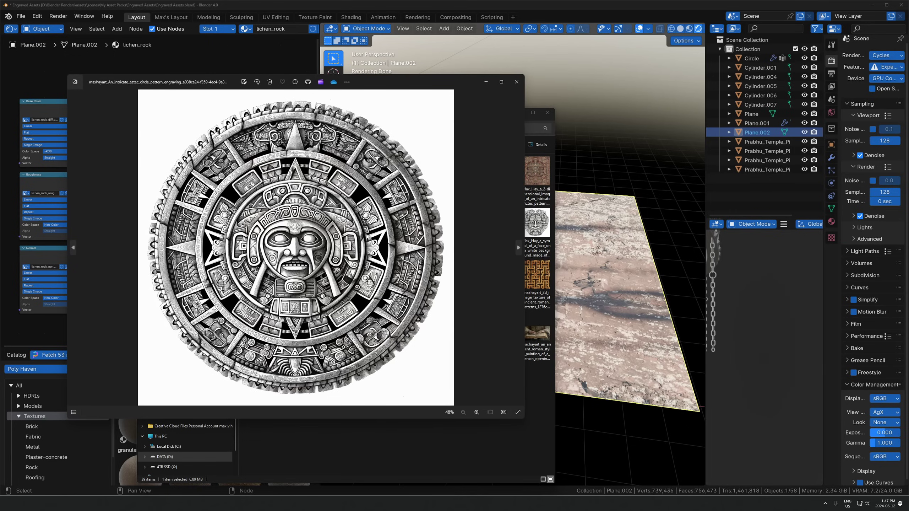
scroll(363, 221, up, 1)
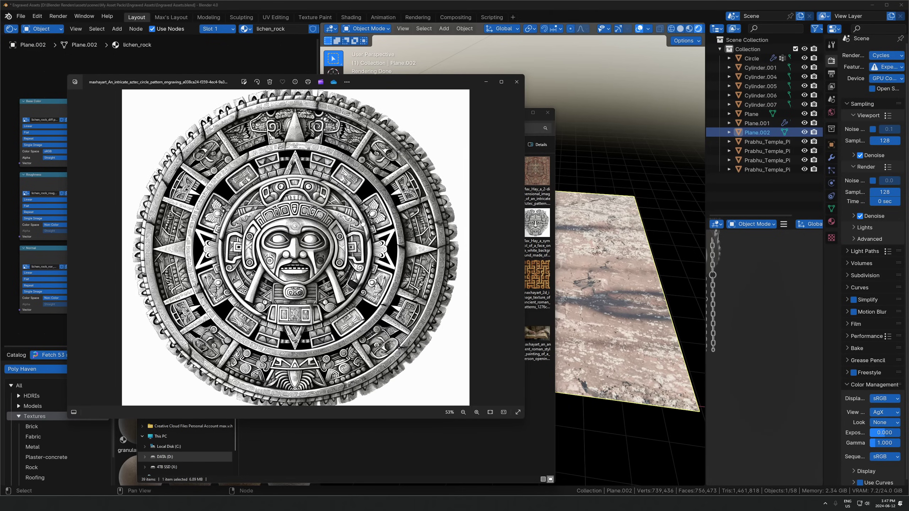
scroll(362, 220, down, 1)
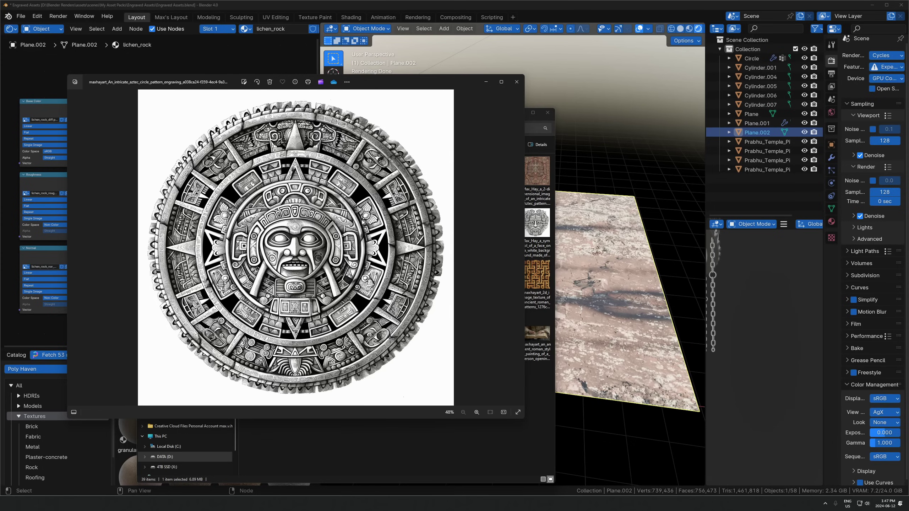
click(517, 82)
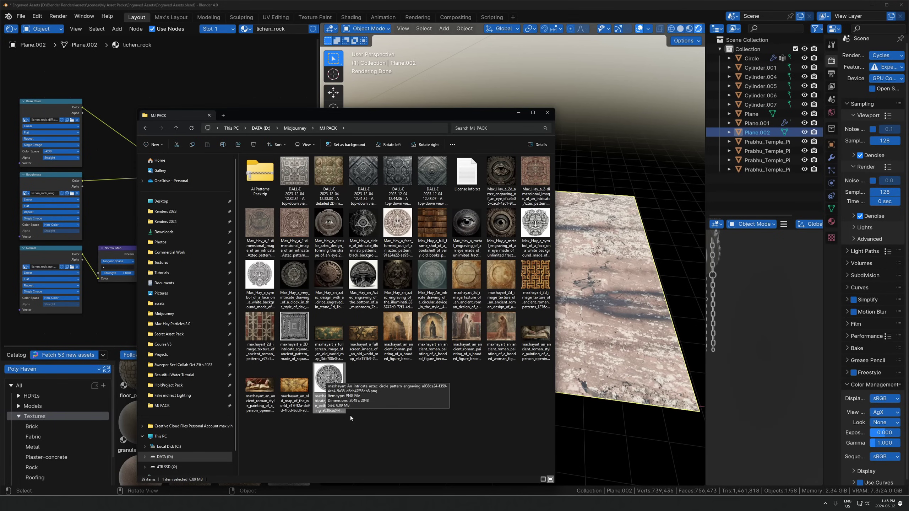
Step: Add the Aztec circle pattern image from the folder to the lichen_rock material as an image texture node above the Principled BSDF
drag(329, 379, 208, 72)
click(257, 72)
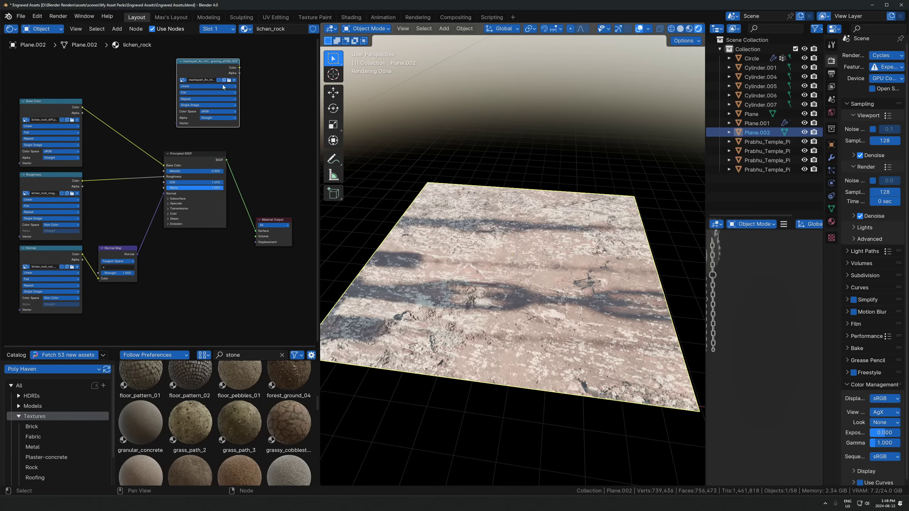
scroll(184, 174, up, 2)
scroll(183, 174, down, 2)
middle_drag(245, 169, 212, 212)
Step: Move the Principled BSDF and Material Output nodes together farther from the texture nodes to free up space
drag(174, 185, 256, 270)
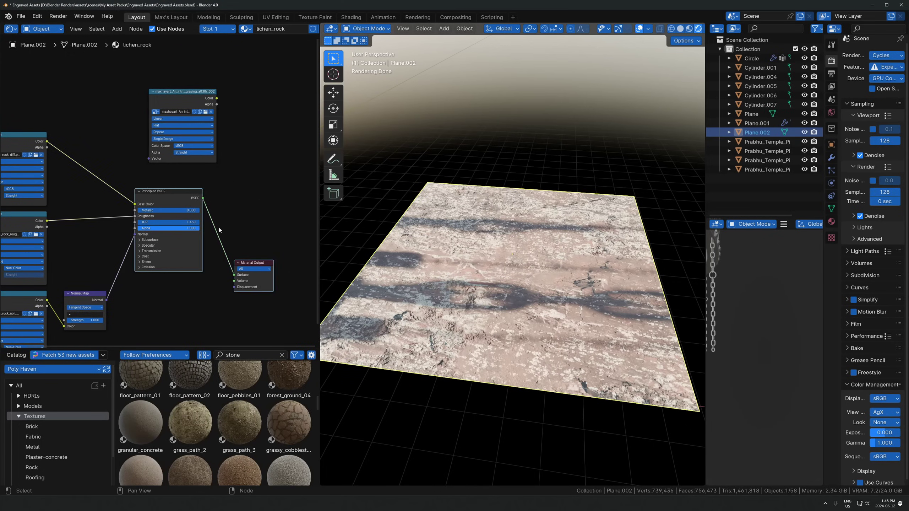
key(g)
click(289, 264)
click(250, 148)
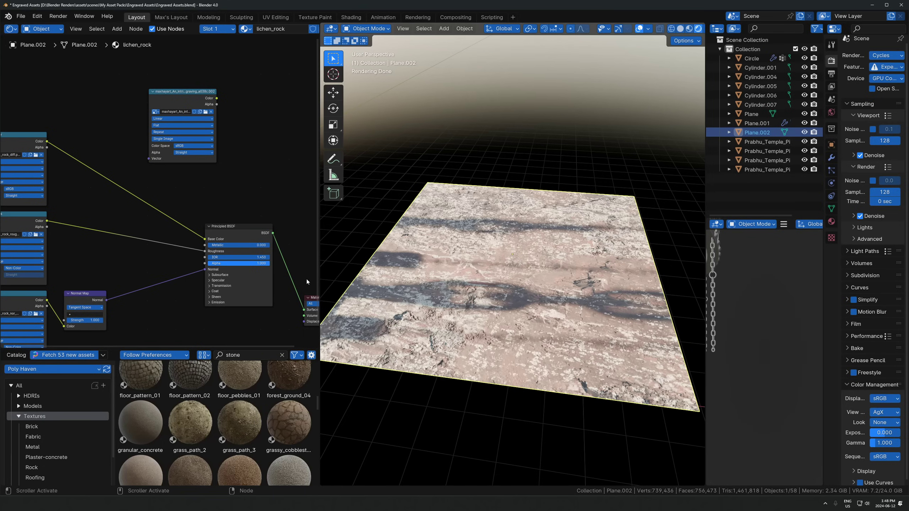
Step: Inset the plane's face with a thickness of about 0.389 m
middle_drag(570, 311, 579, 280)
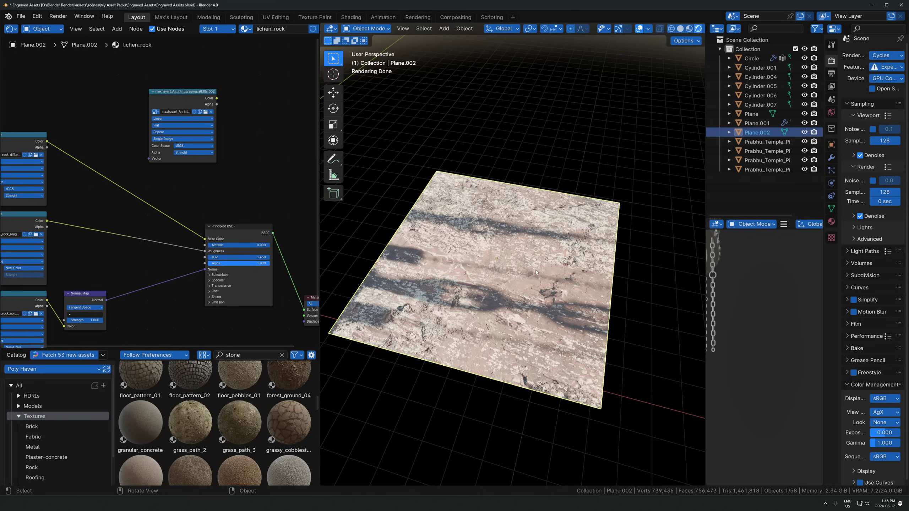
key(Tab)
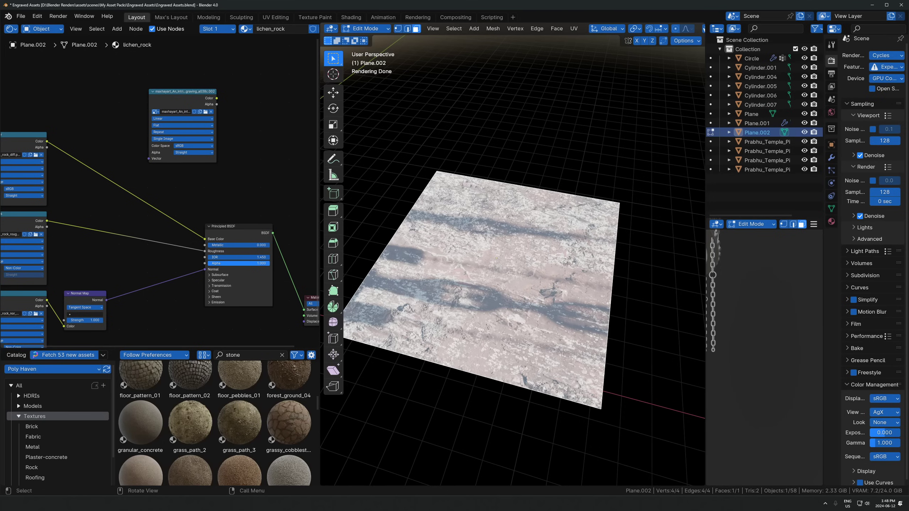
key(i)
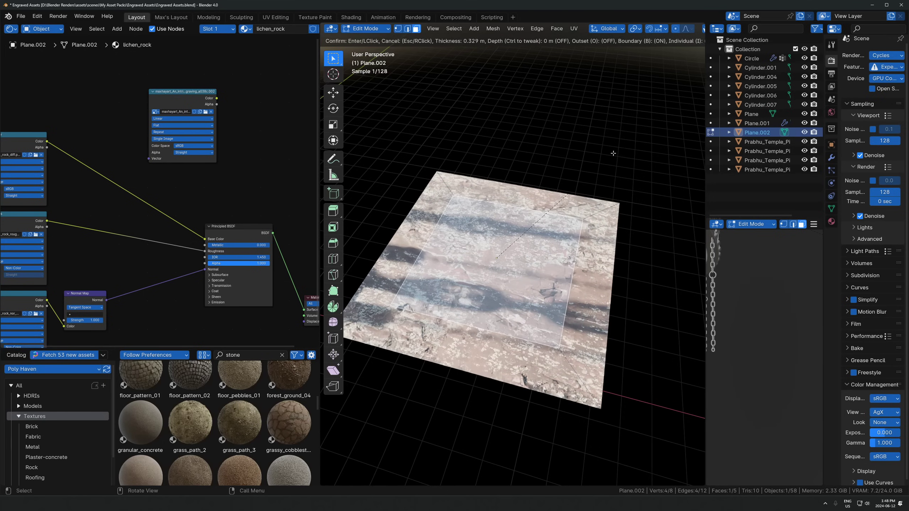
click(531, 263)
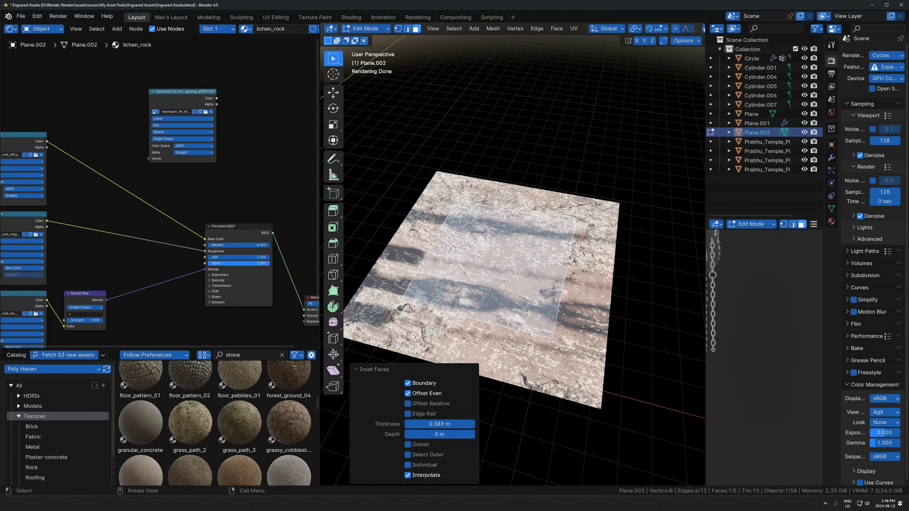
Step: Extrude the inset face down about 0.107 m to form a recess in the plane
middle_drag(554, 308, 566, 305)
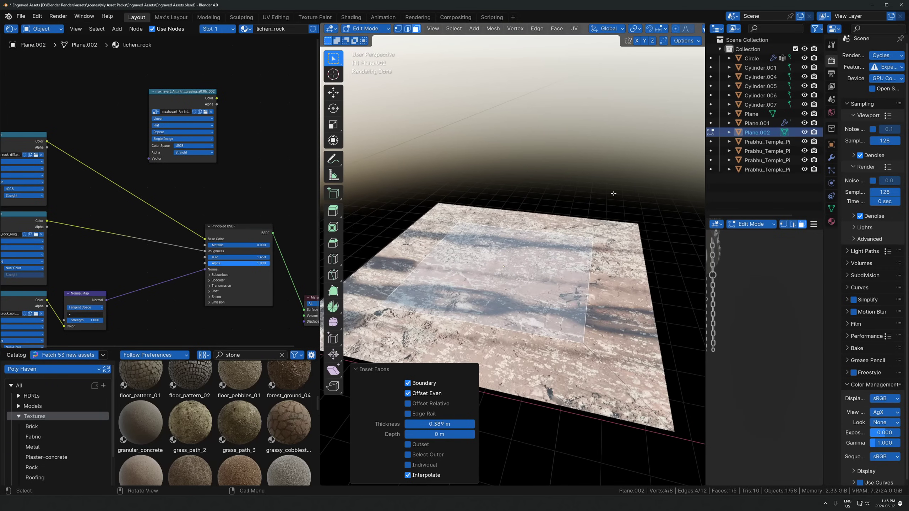
key(e)
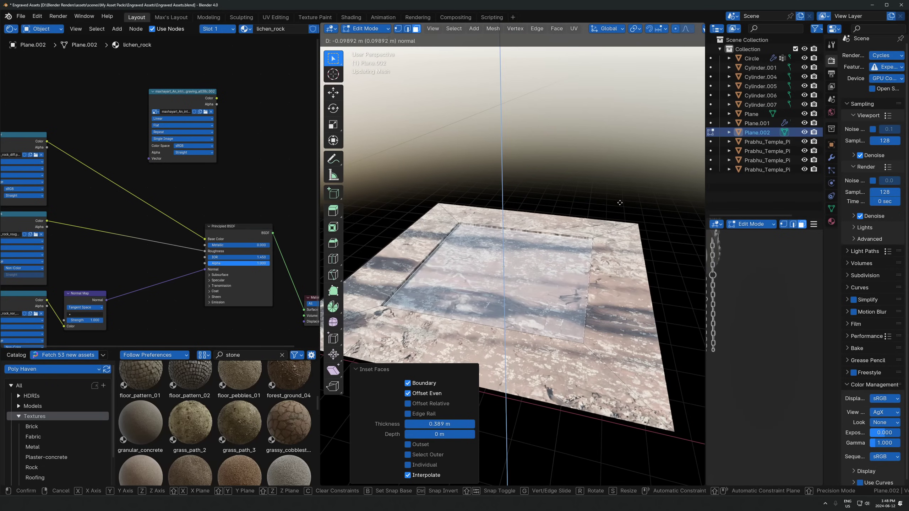
click(600, 225)
Step: Unwrap the recess's side walls with Cube Projection
scroll(464, 223, up, 3)
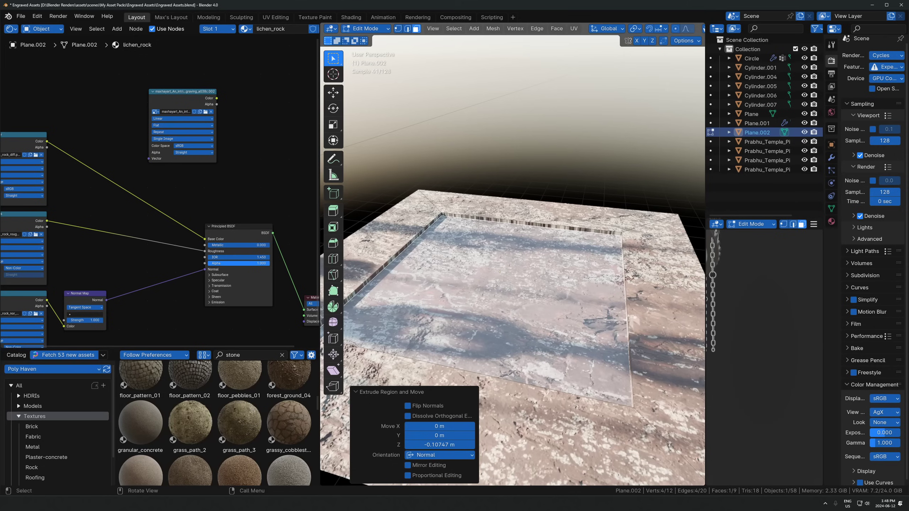
alt+click(443, 215)
key(u)
click(443, 215)
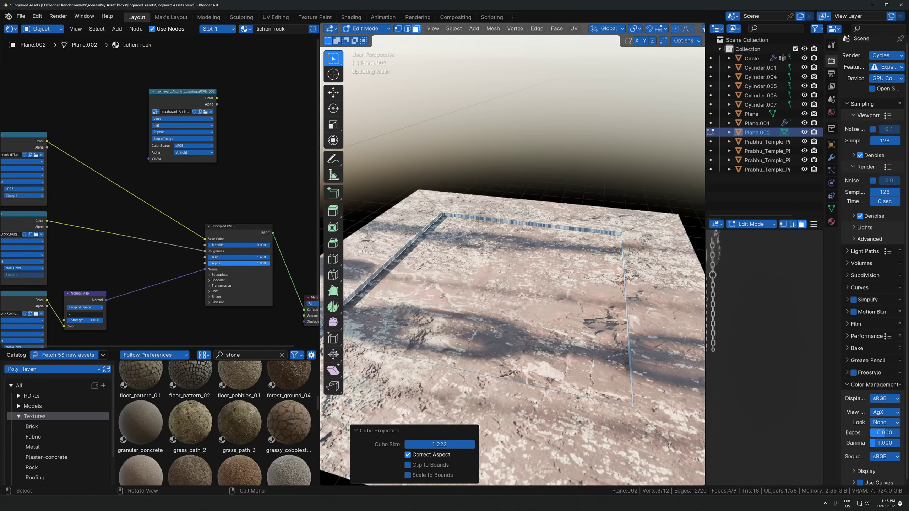
Step: Separate the recess's bottom face into its own object and return to Object Mode
click(491, 263)
middle_drag(492, 263, 482, 272)
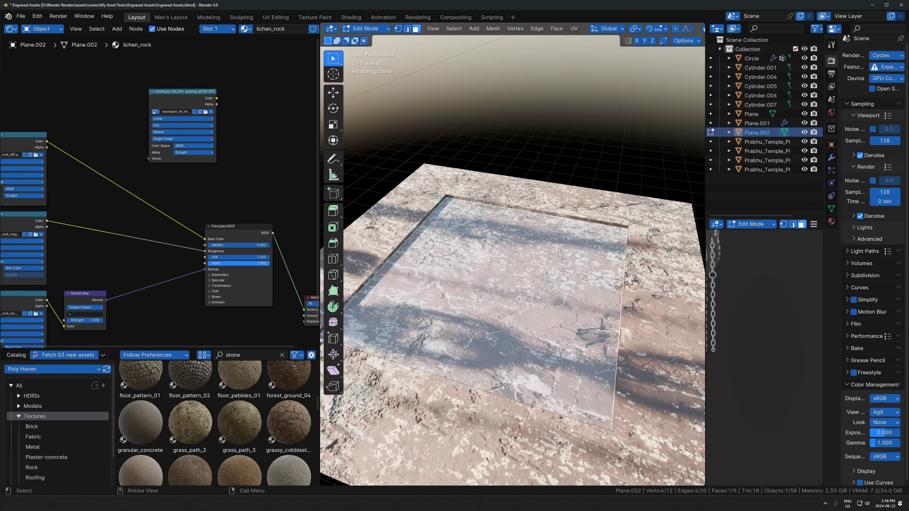
key(p)
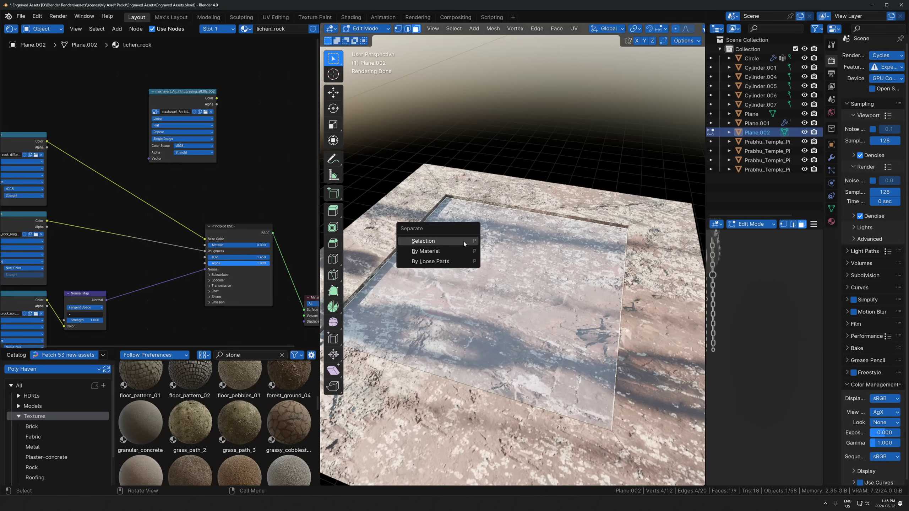
click(466, 243)
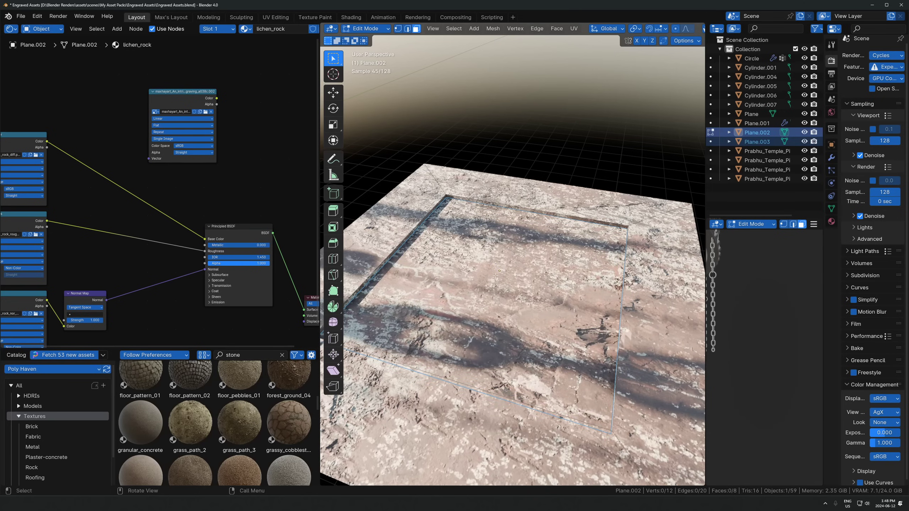
key(Tab)
Step: Give the separated recess floor its own single-user copy of the lichen_rock material
click(470, 243)
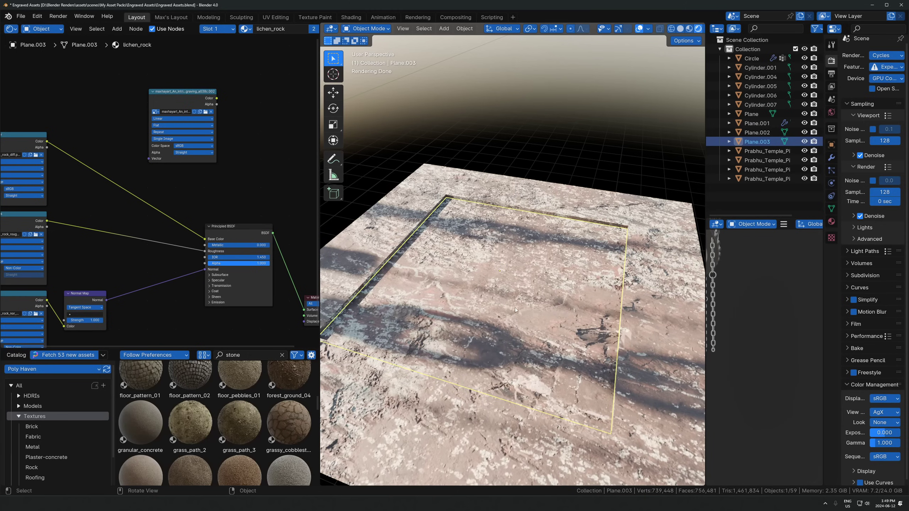
scroll(243, 31, down, 4)
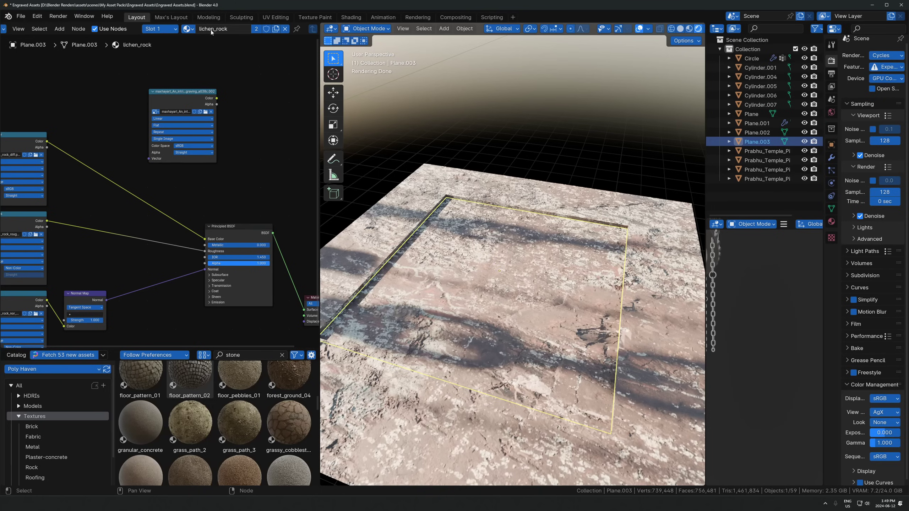
click(256, 30)
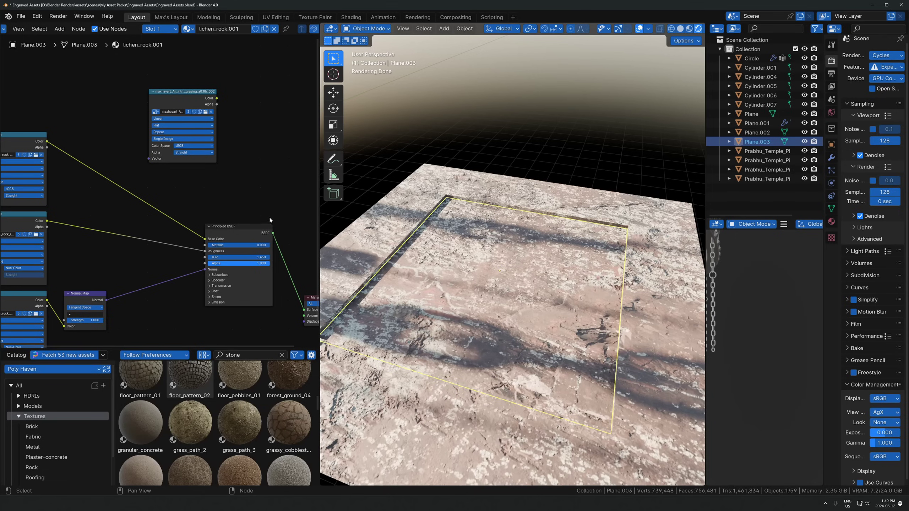
key(shift+a)
text(mix)
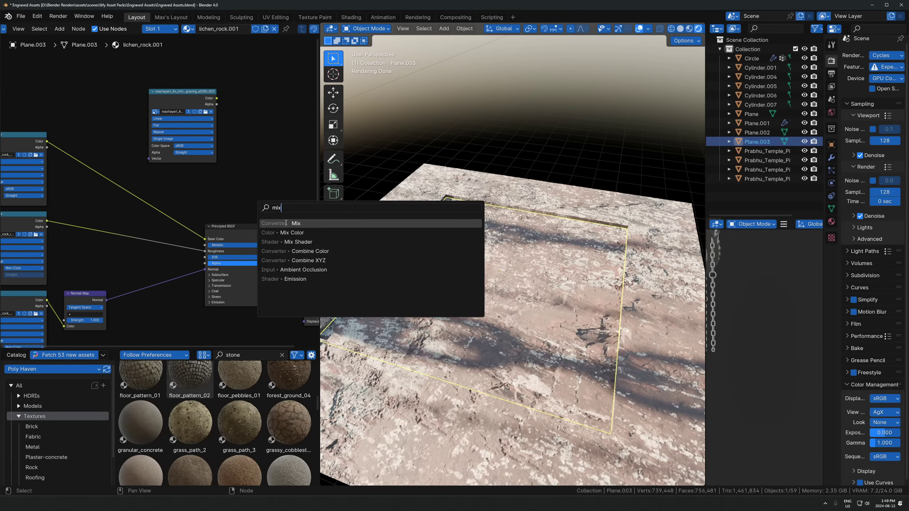
click(282, 230)
click(122, 176)
click(140, 229)
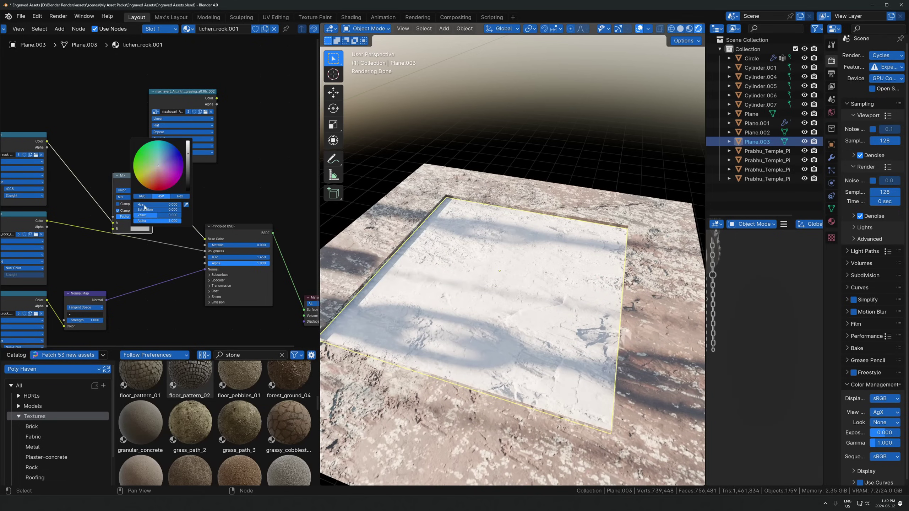
drag(144, 209, 190, 210)
click(161, 192)
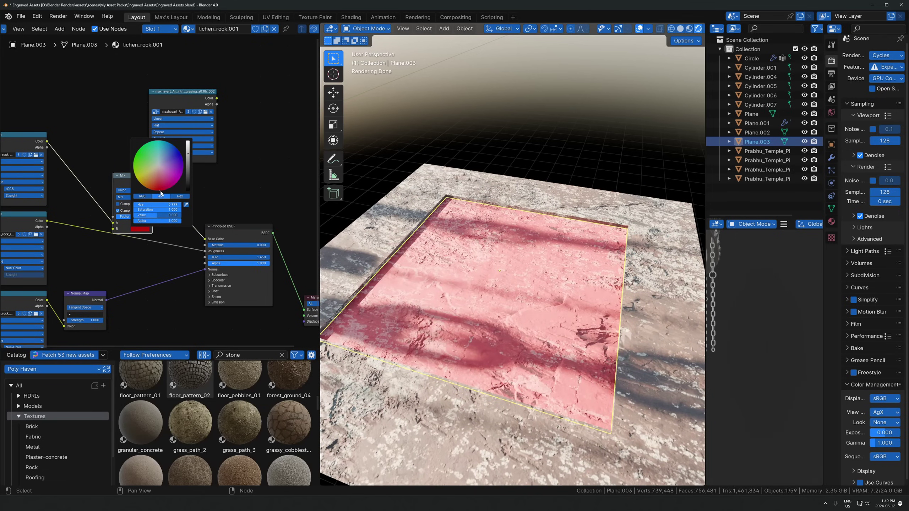
key(ctrl+x)
Step: Add a Mix Color node between the rock's base color texture and the Principled BSDF's Base Color input
scroll(207, 157, down, 1)
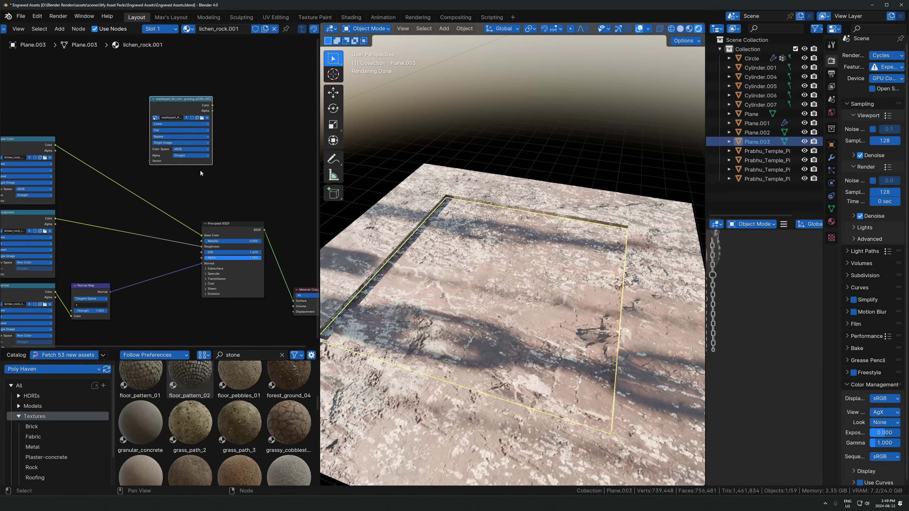
drag(199, 159, 132, 103)
key(shift+a)
click(178, 133)
text(mix col)
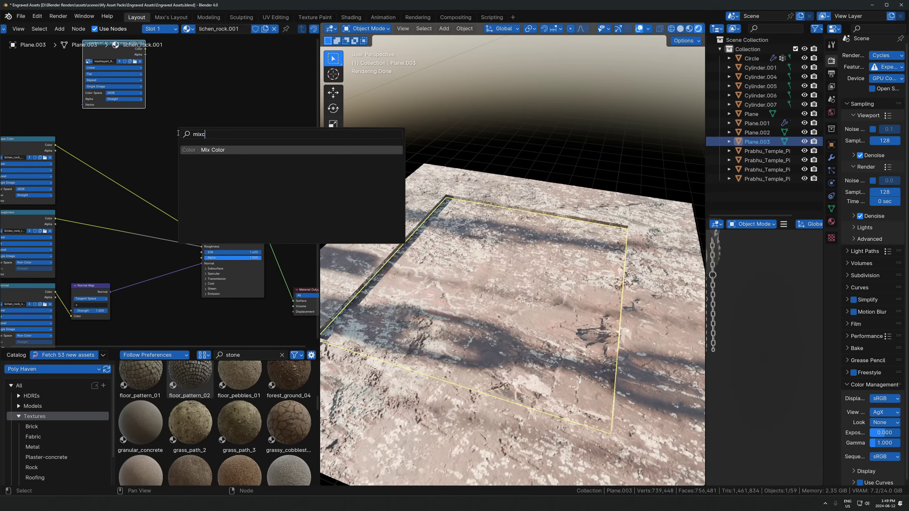
click(200, 150)
click(215, 105)
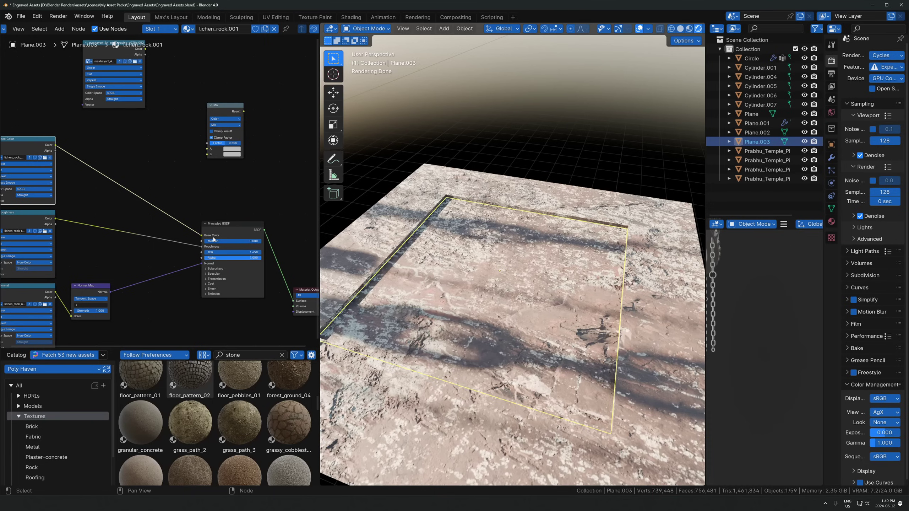
click(228, 229)
drag(224, 104, 159, 156)
scroll(124, 191, up, 1)
scroll(124, 191, down, 1)
middle_drag(124, 191, 179, 202)
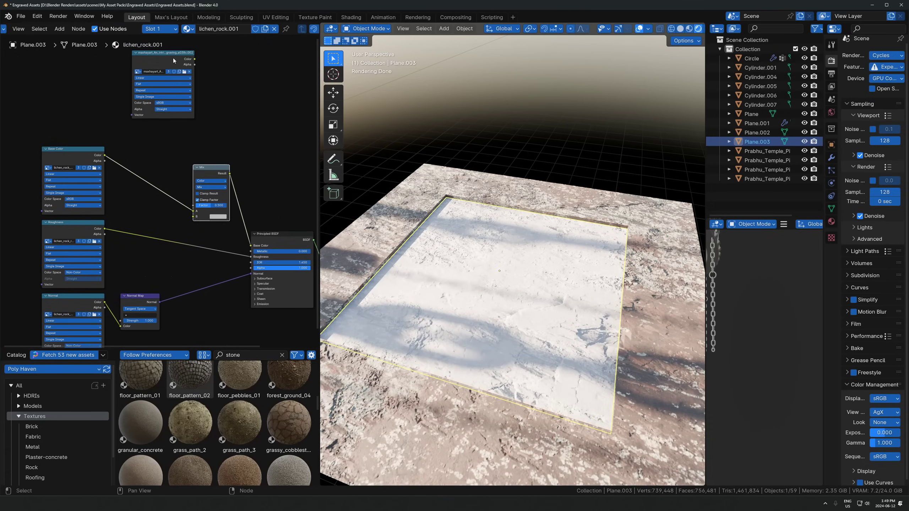
Step: Move the Aztec pattern texture node above the base color node and replace the asset browser with an Image Editor showing the pattern
drag(174, 61, 92, 67)
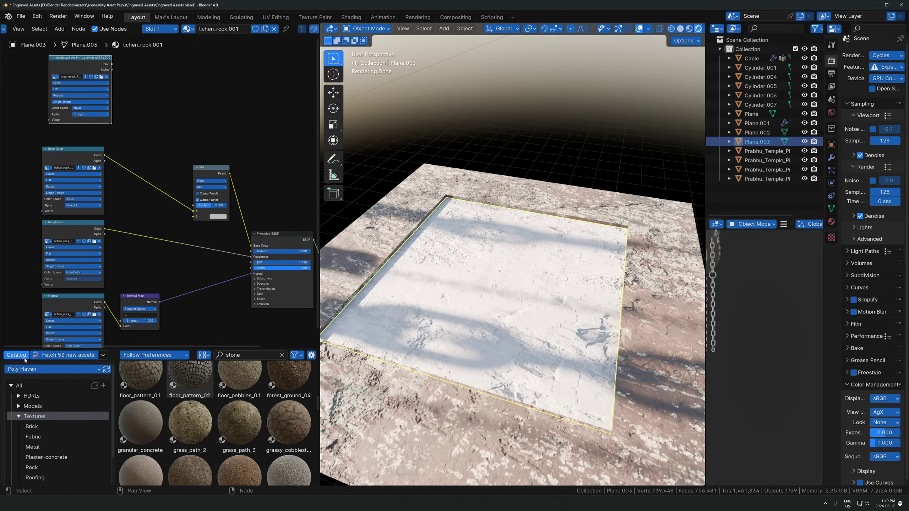
click(11, 355)
click(35, 390)
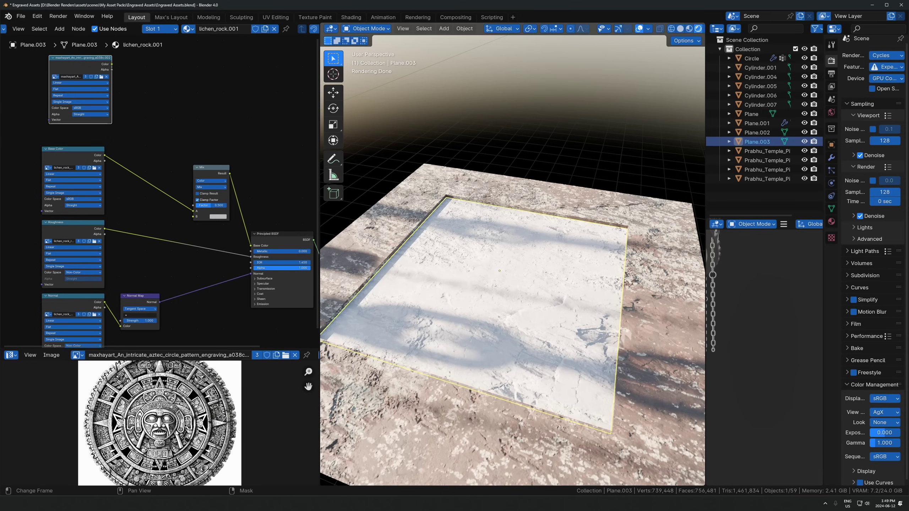
scroll(158, 422, up, 2)
scroll(157, 422, up, 1)
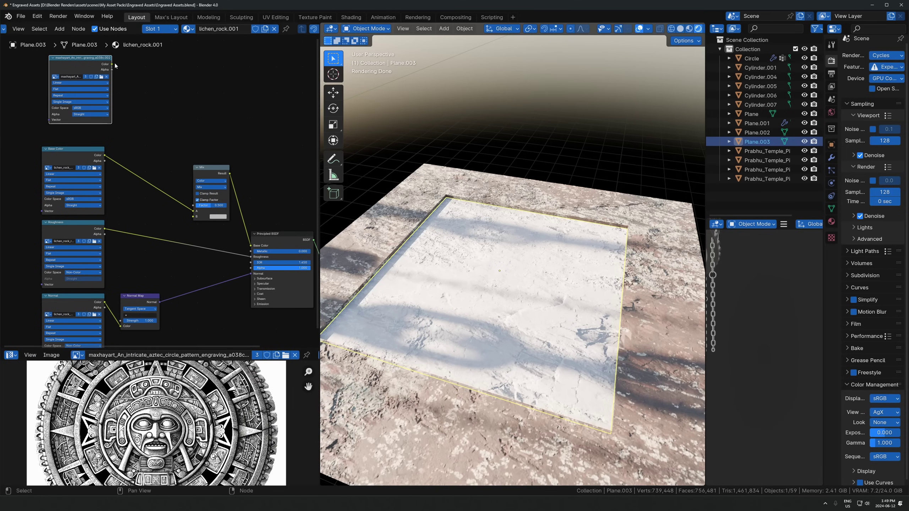
Step: Connect the Aztec pattern's color to the Mix node's B input and set its blending to Multiply with factor 1.000
drag(112, 64, 193, 217)
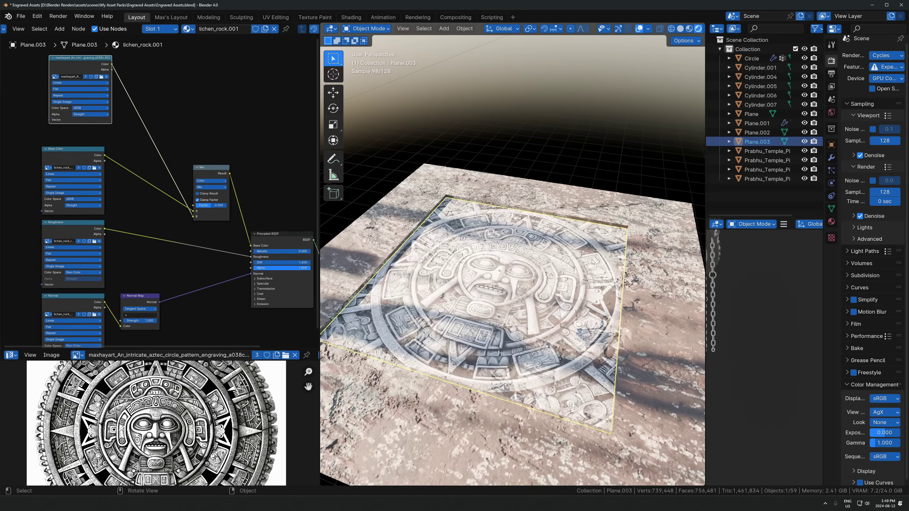
scroll(461, 250, up, 3)
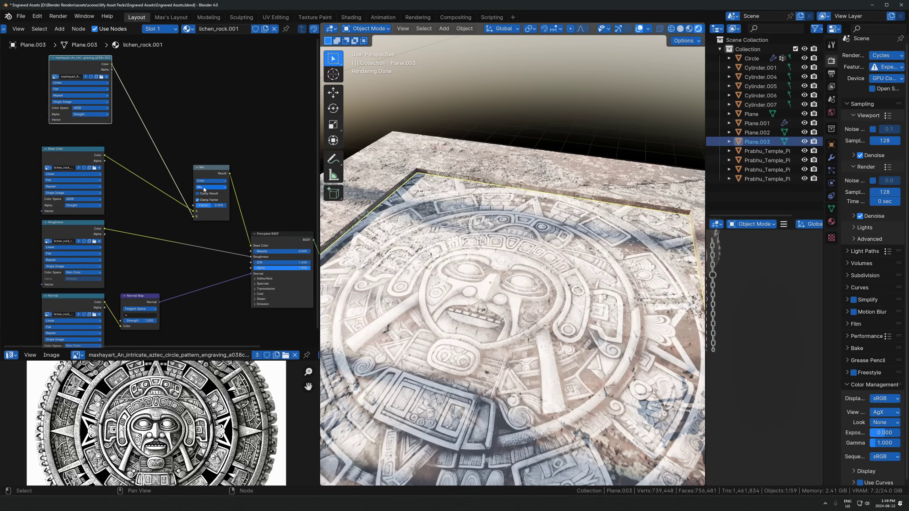
click(205, 188)
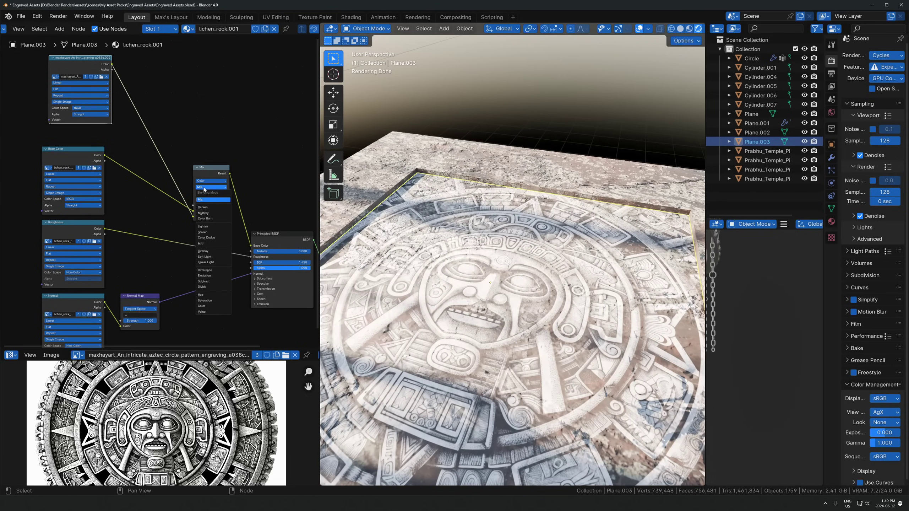
click(209, 214)
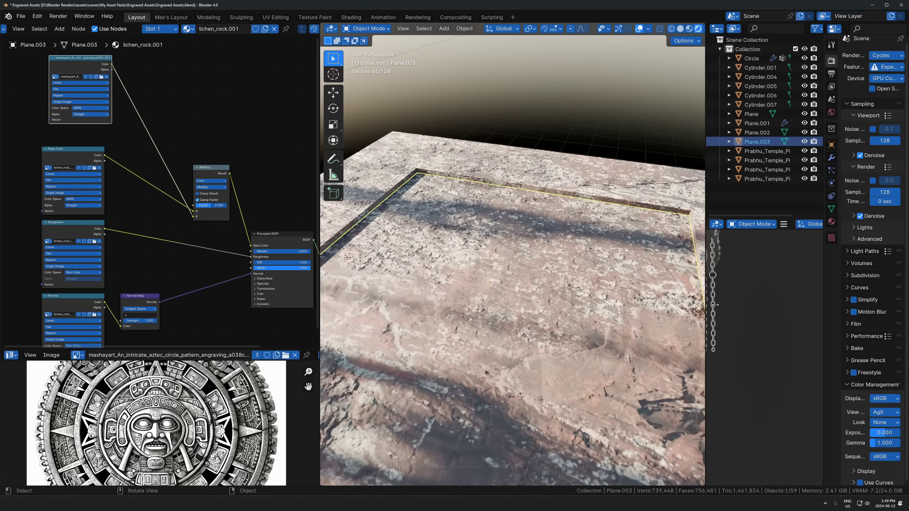
scroll(549, 280, down, 2)
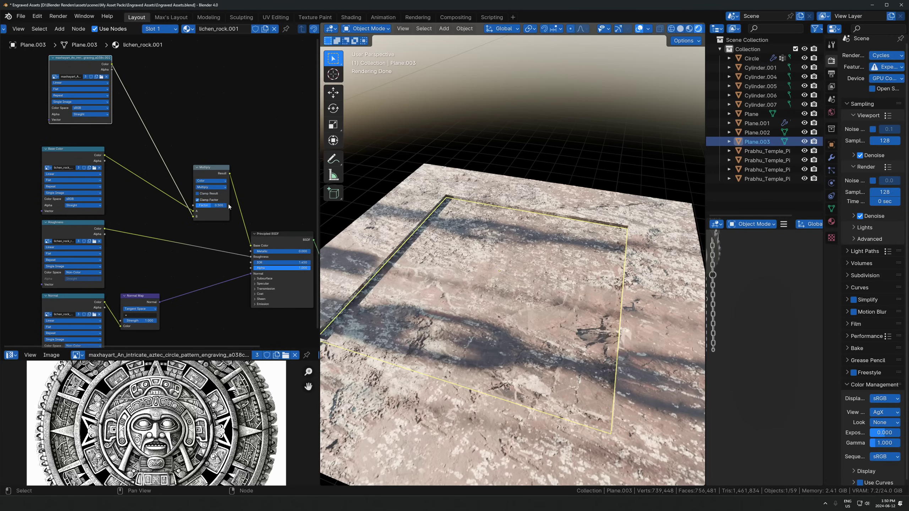
scroll(214, 234, up, 3)
drag(254, 214, 271, 213)
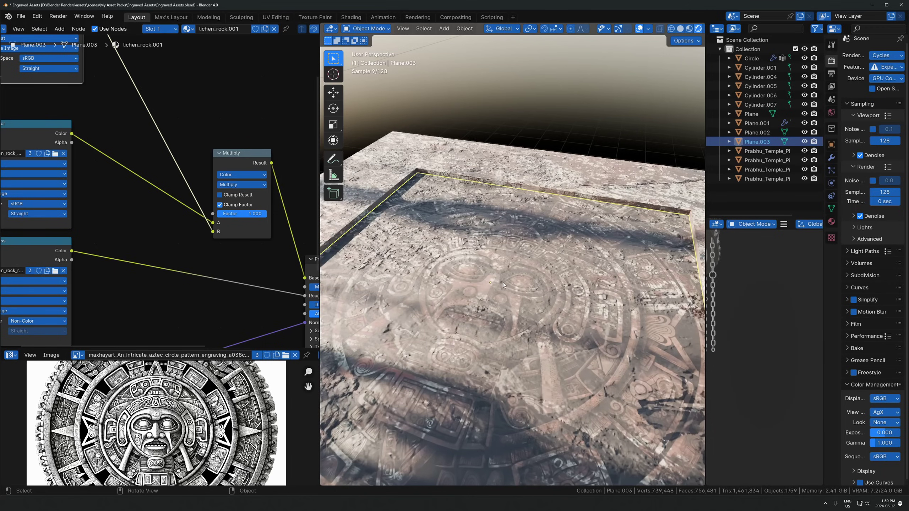
Step: Insert a Color Ramp node between the Aztec pattern texture and the Multiply node
middle_drag(180, 189, 160, 186)
key(shift+a)
click(161, 186)
text(color)
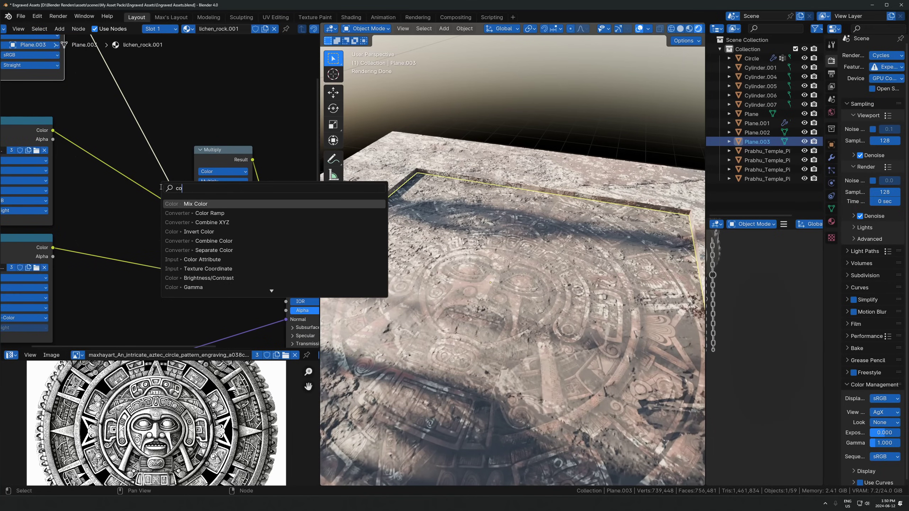
click(175, 213)
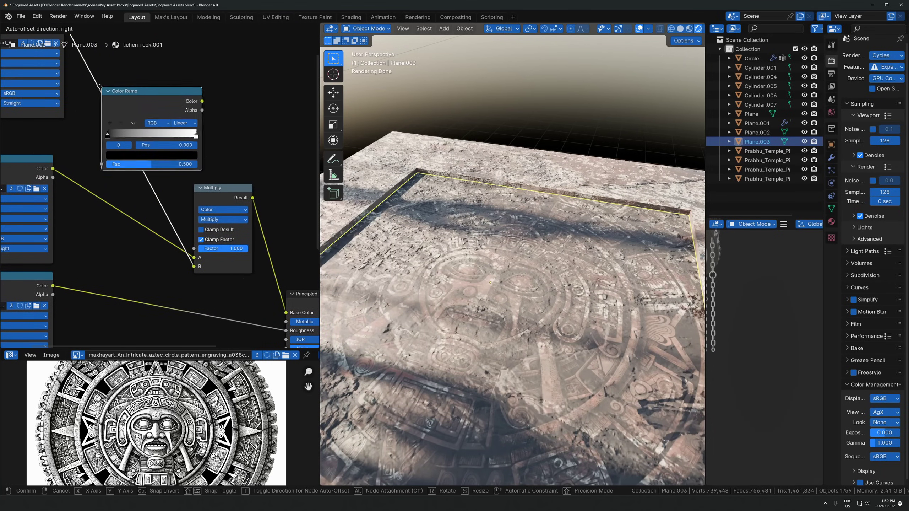
click(84, 82)
Step: Increase the pattern's contrast by moving the Color Ramp's black stop inward and its white stop to about 0.402
drag(108, 130, 128, 136)
drag(190, 133, 135, 135)
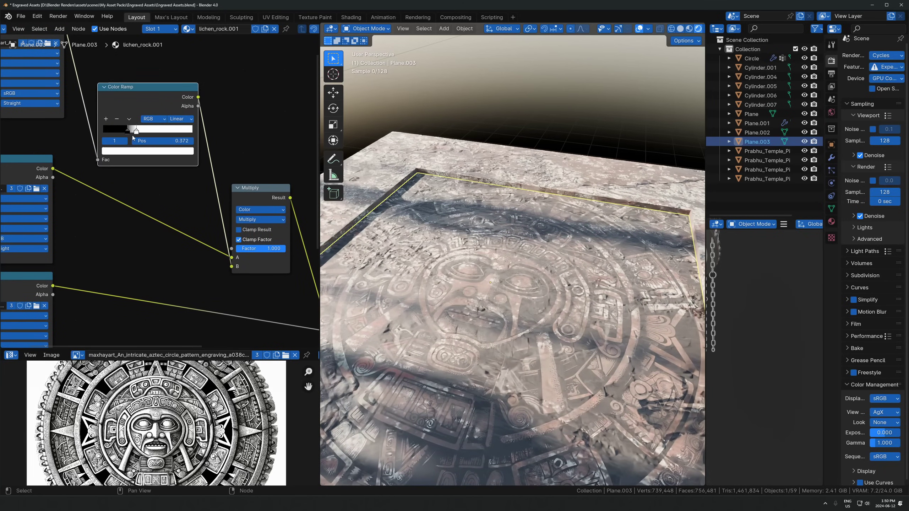
middle_drag(448, 268, 546, 350)
middle_drag(501, 284, 532, 229)
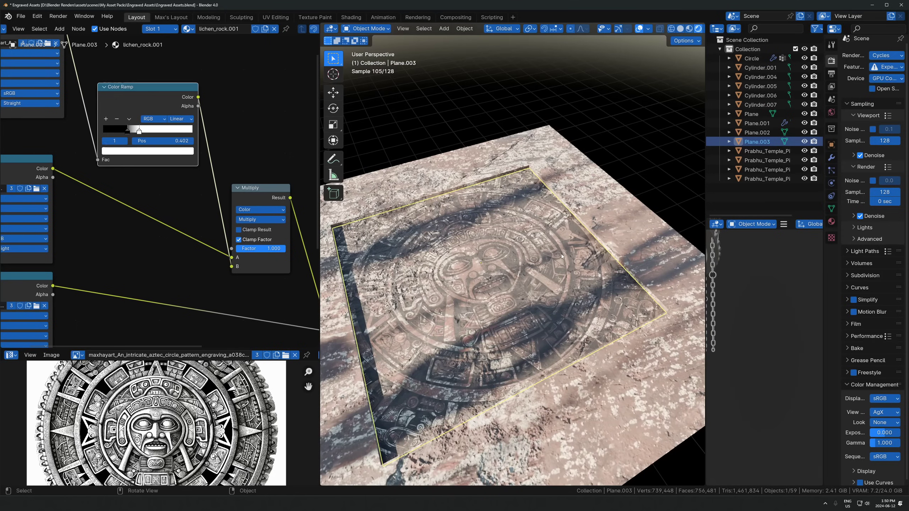
Step: Lower the specular level of the recess floor's Principled BSDF
middle_drag(255, 271, 121, 130)
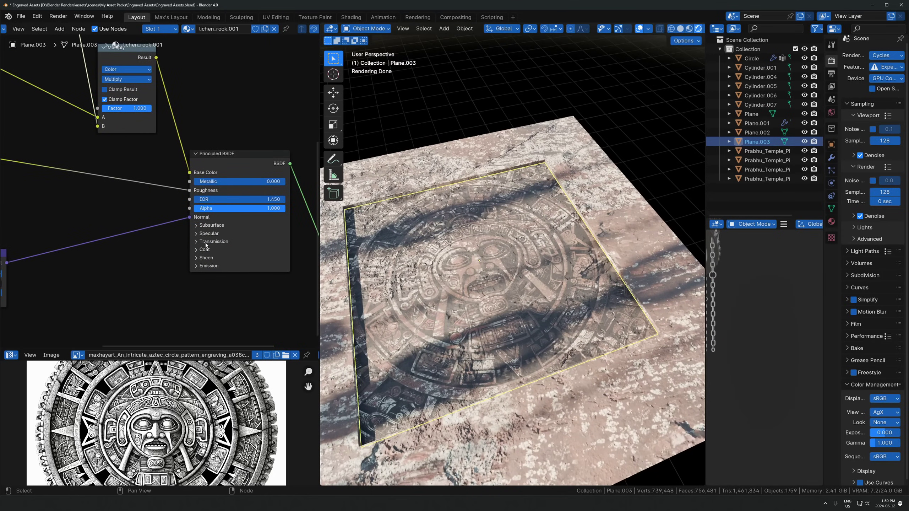
click(208, 233)
drag(261, 257, 214, 257)
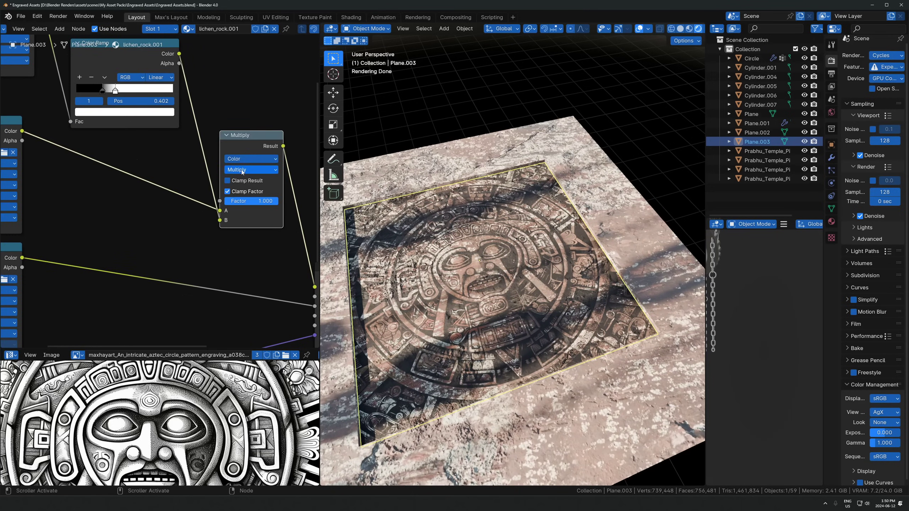
click(266, 170)
click(245, 282)
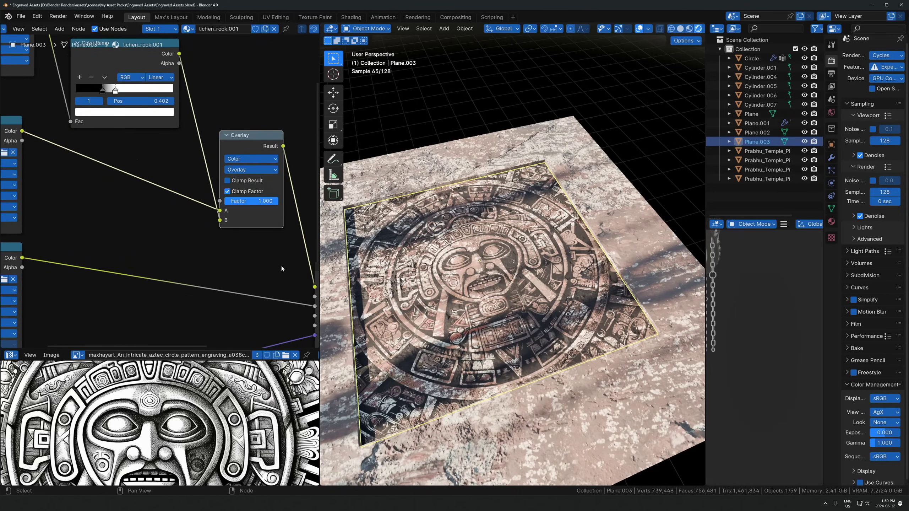
key(ctrl+z)
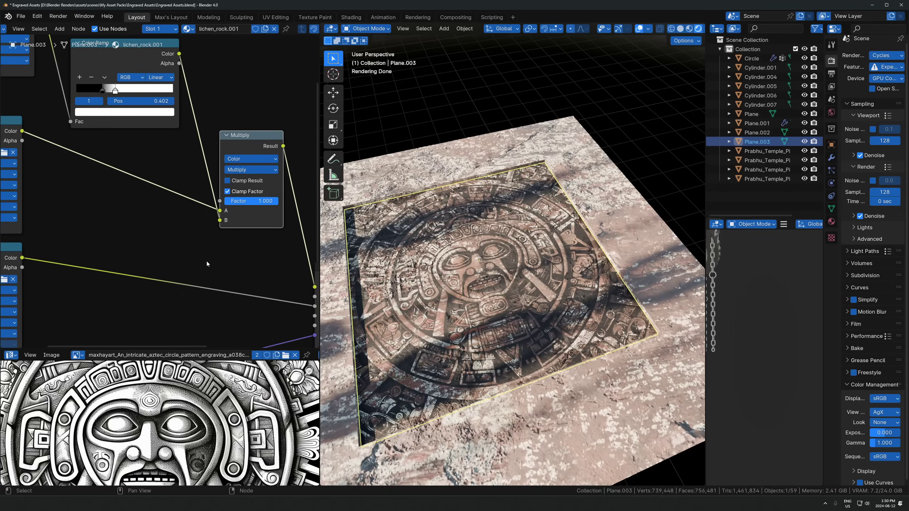
Step: Soften the pattern's dark areas by moving the Color Ramp's black stop to about 0.103
scroll(201, 203, up, 2)
middle_drag(201, 203, 176, 254)
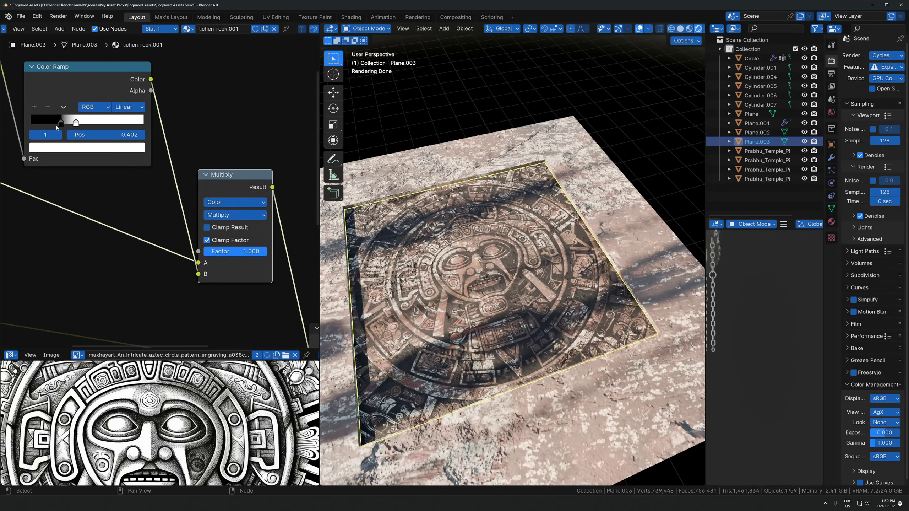
drag(61, 124, 42, 122)
scroll(522, 272, down, 4)
middle_drag(522, 271, 472, 253)
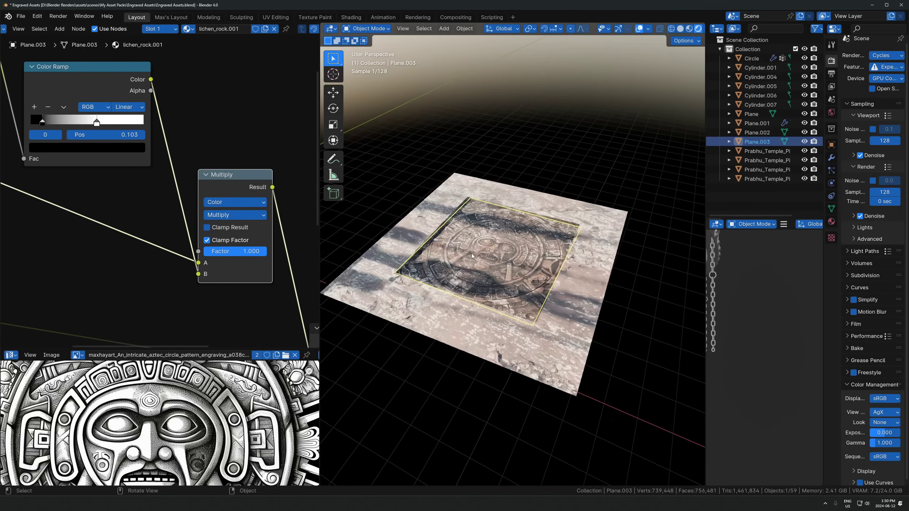
scroll(572, 312, up, 4)
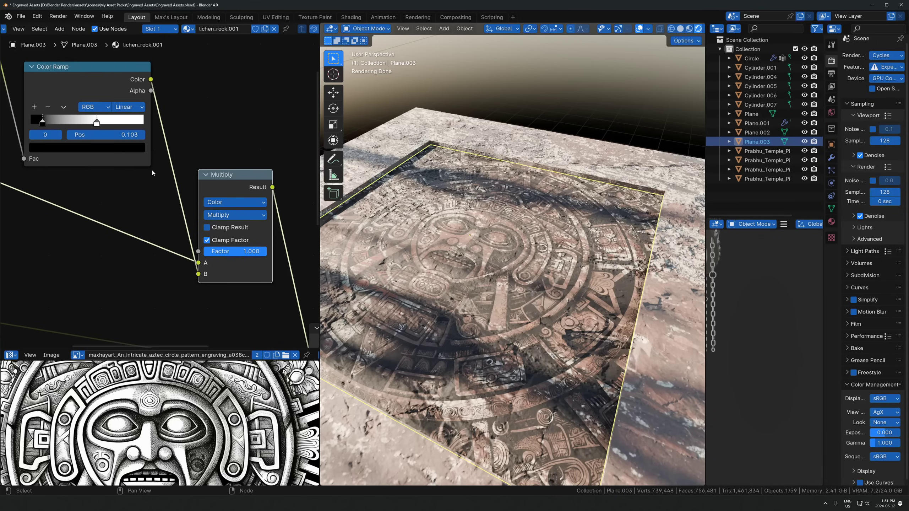
Step: Generate a normal map from the Aztec pattern texture node with DeepBump
scroll(248, 161, down, 4)
scroll(256, 166, down, 1)
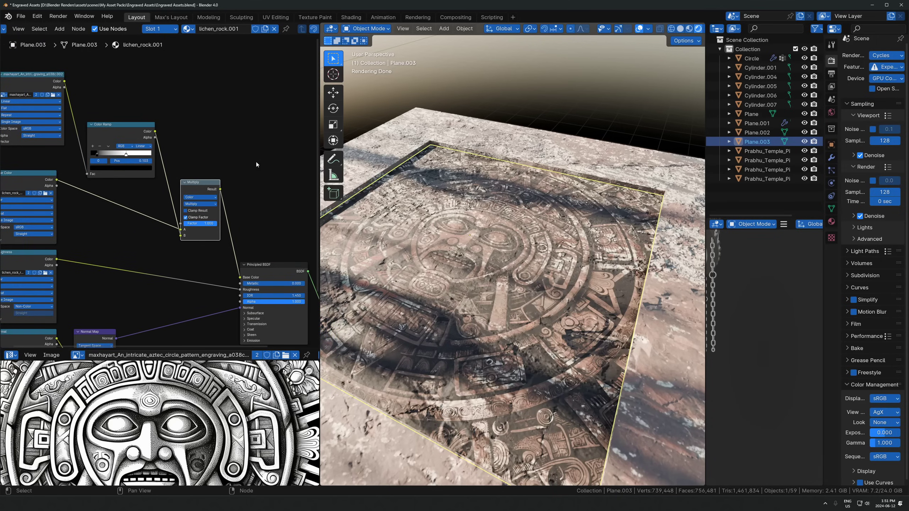
key(n)
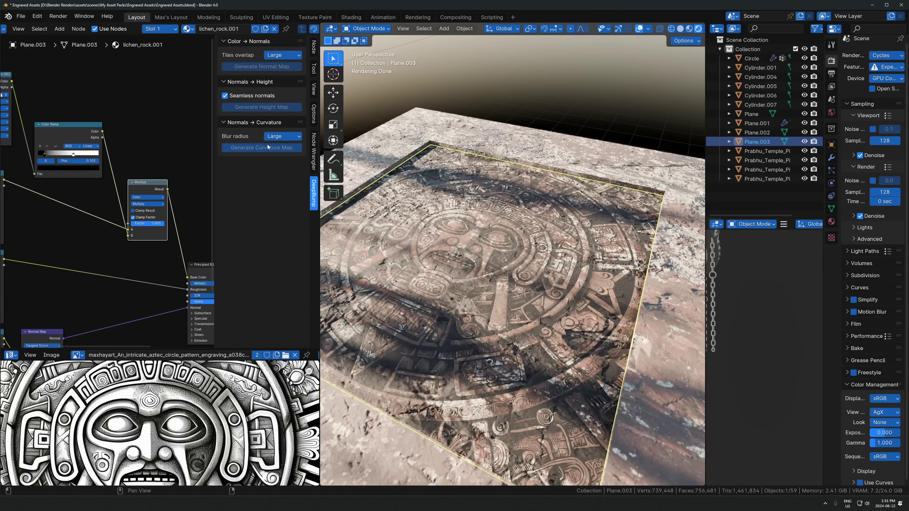
middle_drag(116, 136, 124, 136)
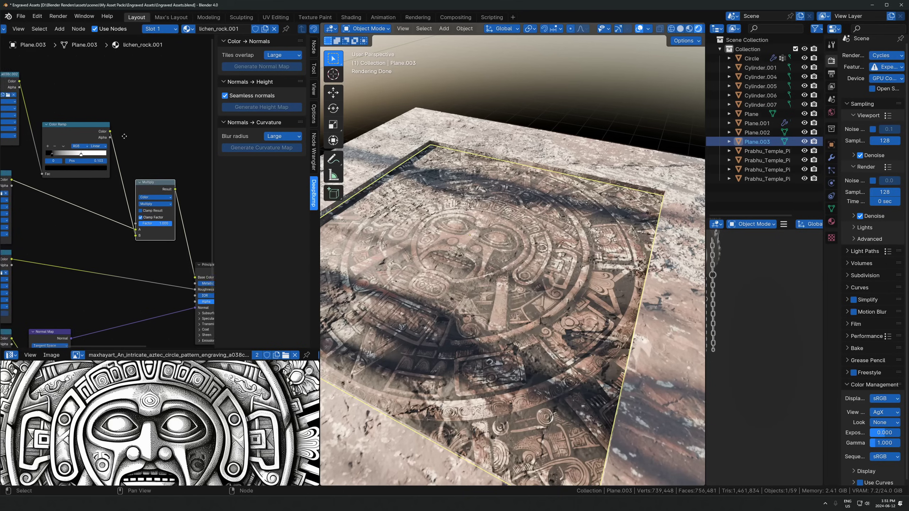
scroll(124, 136, down, 1)
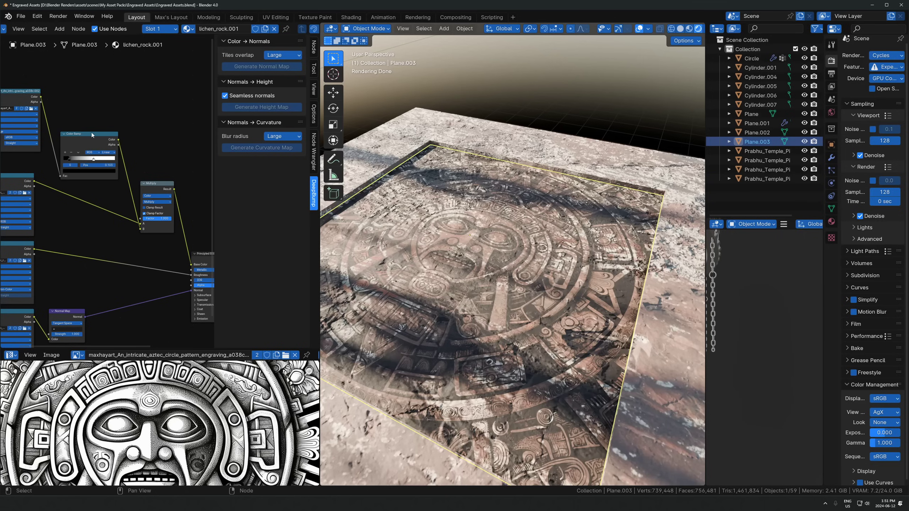
scroll(91, 133, up, 1)
click(18, 93)
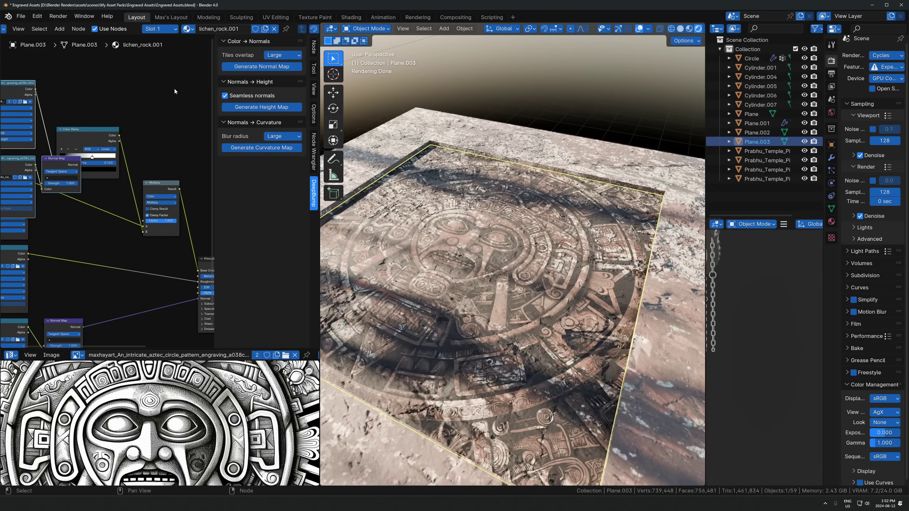
Step: Move the generated normal image and its Normal Map node below the rock's normal nodes and inspect the generated image
scroll(169, 149, down, 4)
click(164, 147)
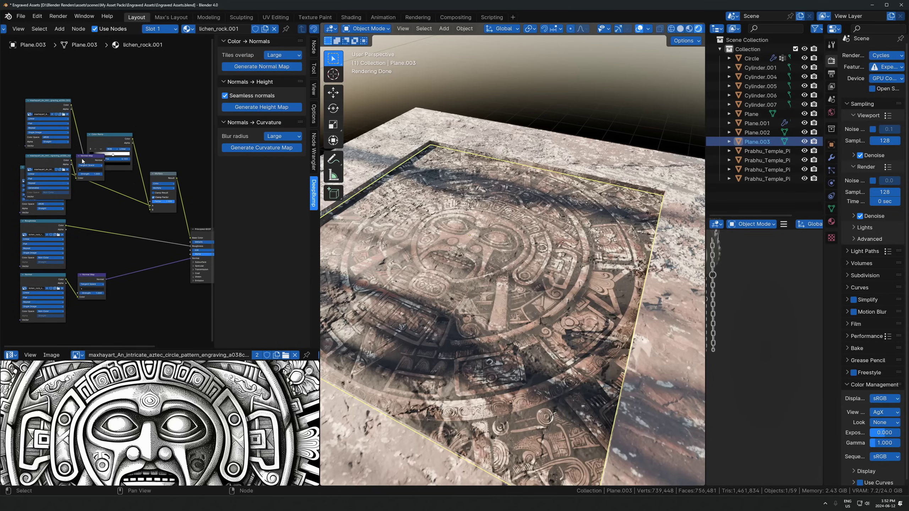
click(92, 160)
shift+click(69, 180)
key(g)
drag(134, 250, 152, 329)
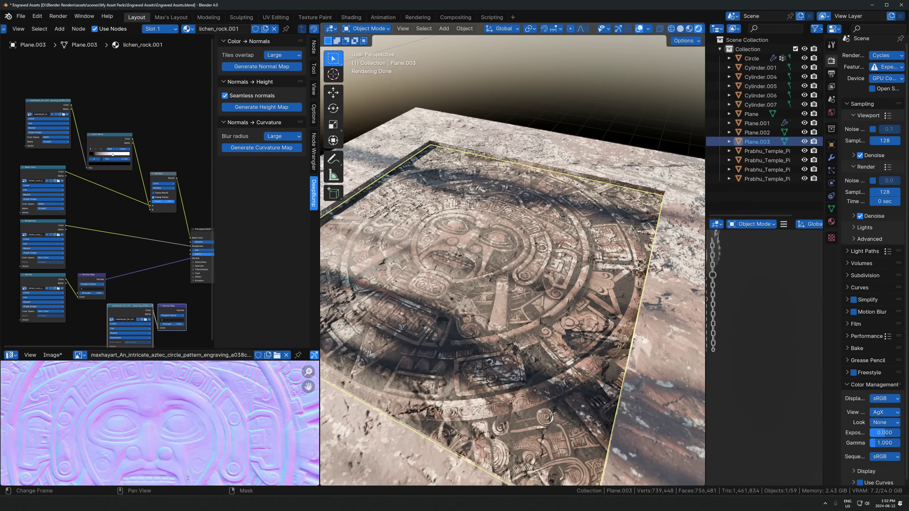
scroll(223, 425, down, 2)
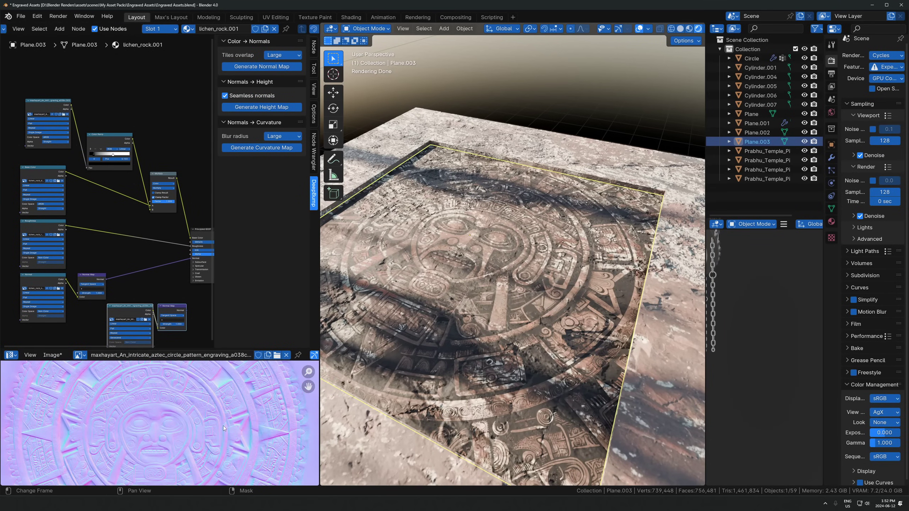
Step: Save the generated normal map as a PNG with the _nor suffix in the Engraved Assets folder
click(54, 357)
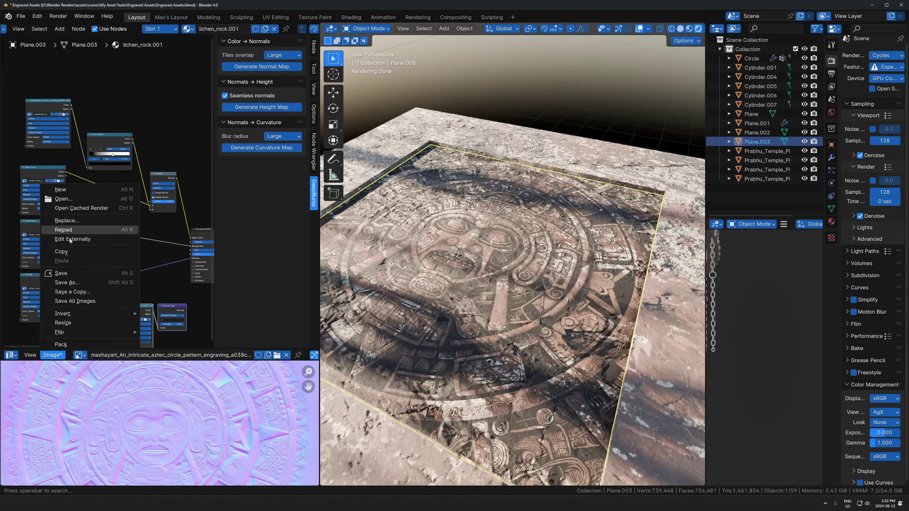
click(67, 282)
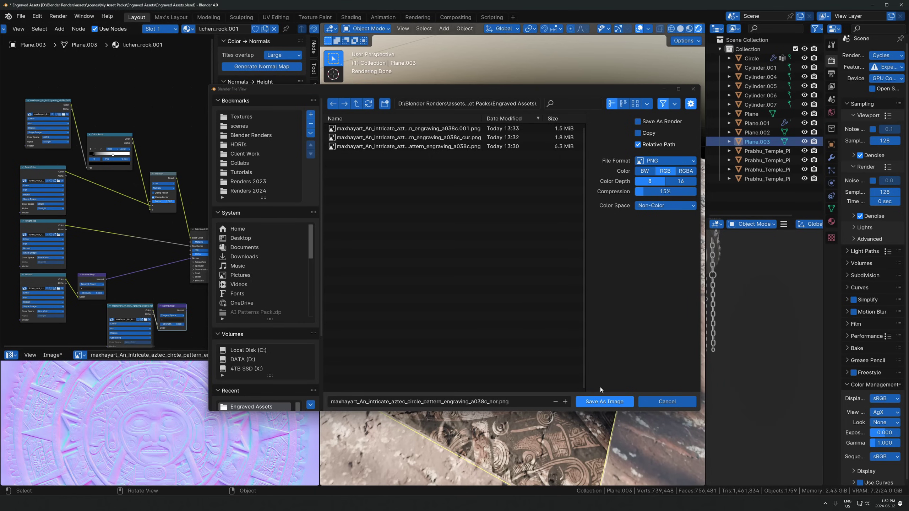
click(605, 401)
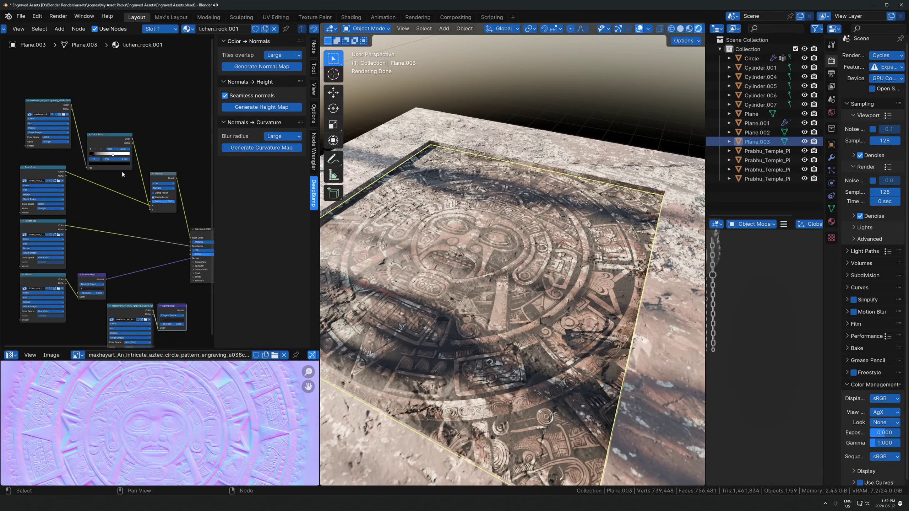
Step: Connect the generated pattern's Normal Map node to the Principled BSDF's Normal input, replacing the rock's normal link
scroll(138, 237, up, 2)
middle_drag(157, 280, 83, 178)
scroll(93, 197, down, 2)
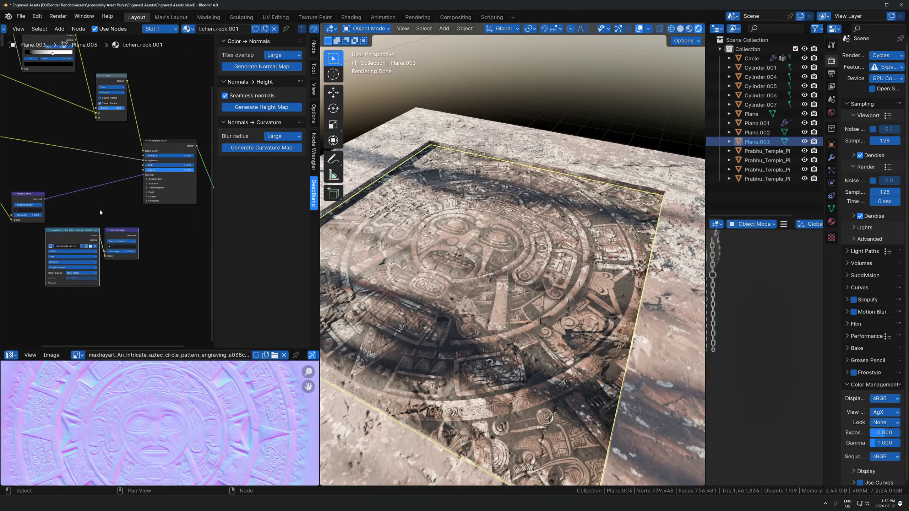
scroll(124, 224, up, 7)
scroll(124, 244, down, 2)
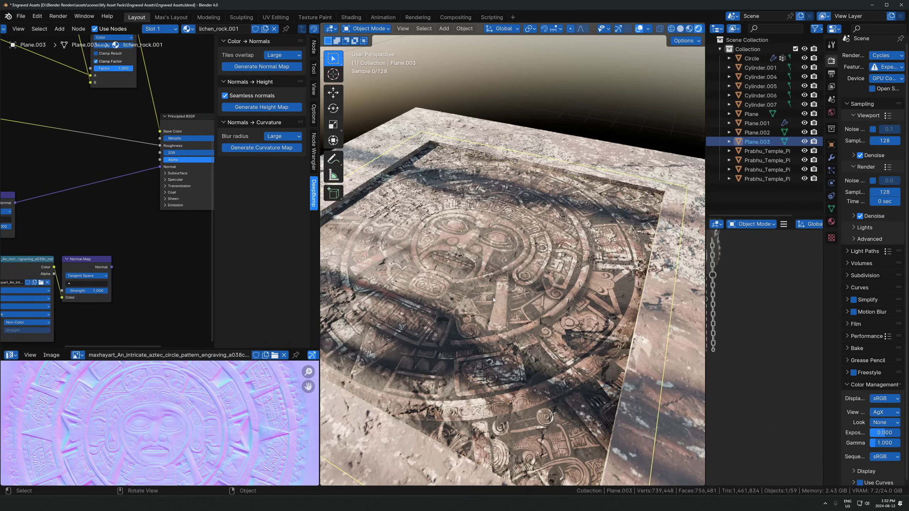
scroll(493, 297, up, 1)
drag(112, 266, 160, 166)
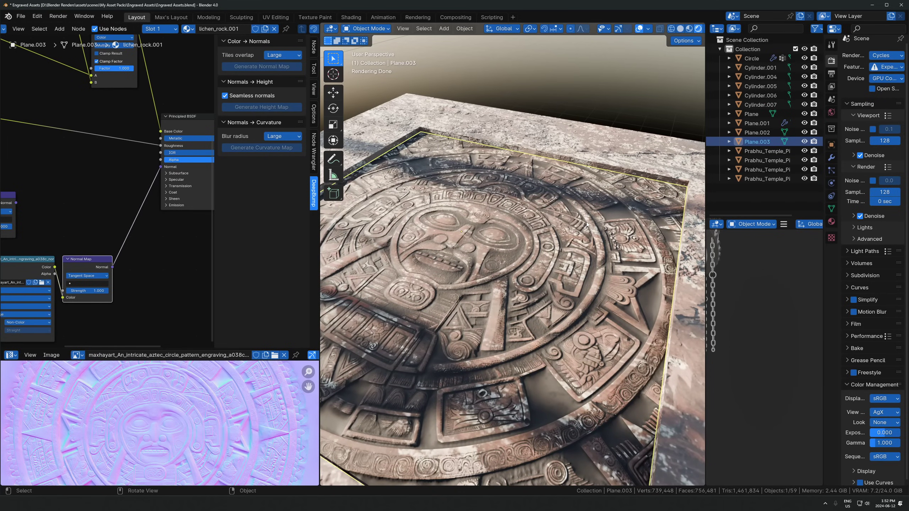
Step: Move the generated normal image node away from its Normal Map node and set that node's strength to 1.9
middle_drag(49, 241, 150, 233)
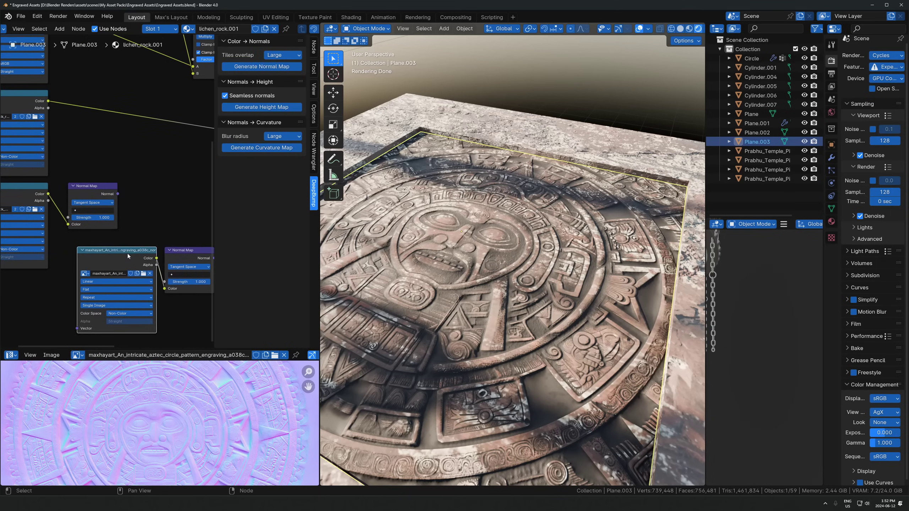
click(139, 231)
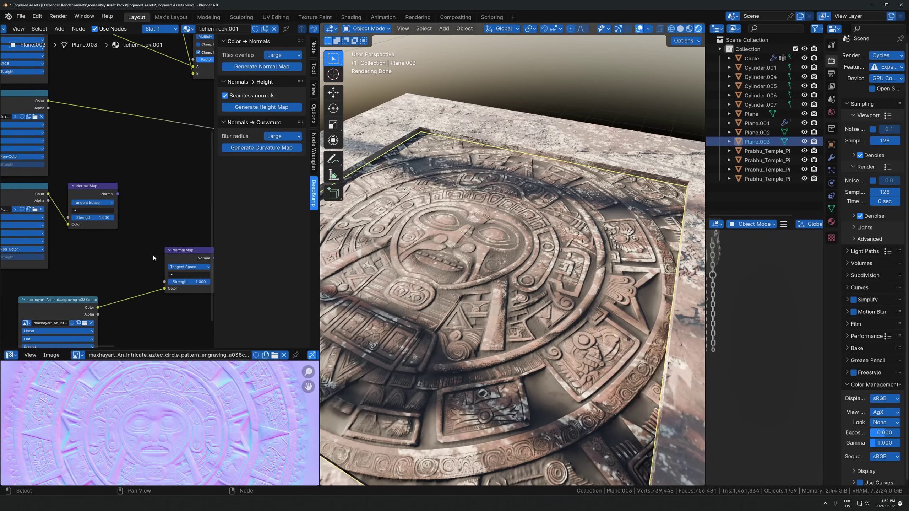
middle_drag(168, 265, 128, 268)
mouse_move(152, 284)
mouse_down()
mouse_move(200, 284)
mouse_move(147, 285)
mouse_up()
click(168, 284)
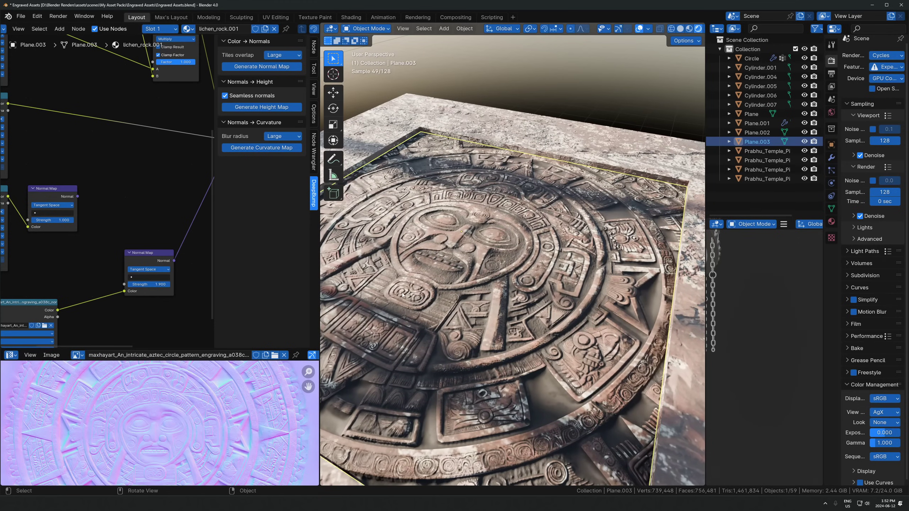
scroll(528, 242, down, 2)
scroll(528, 243, down, 2)
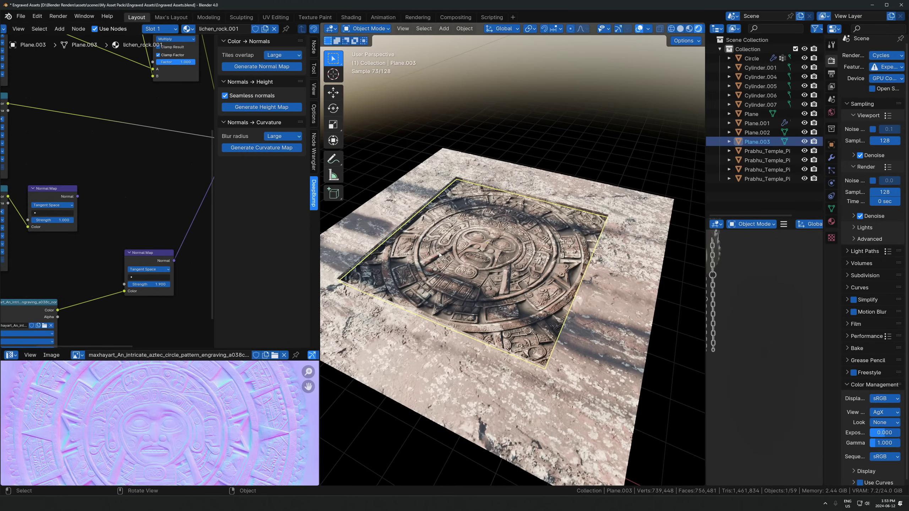
drag(165, 283, 286, 284)
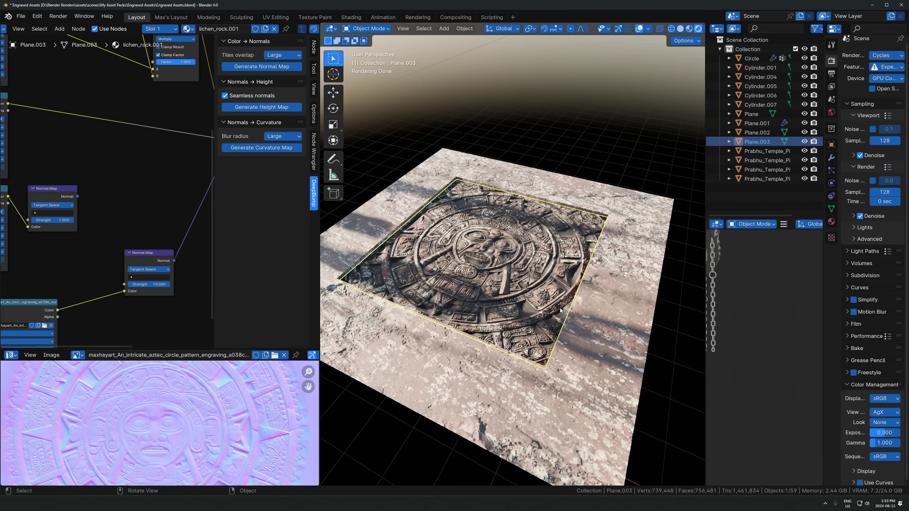
key(ctrl+z)
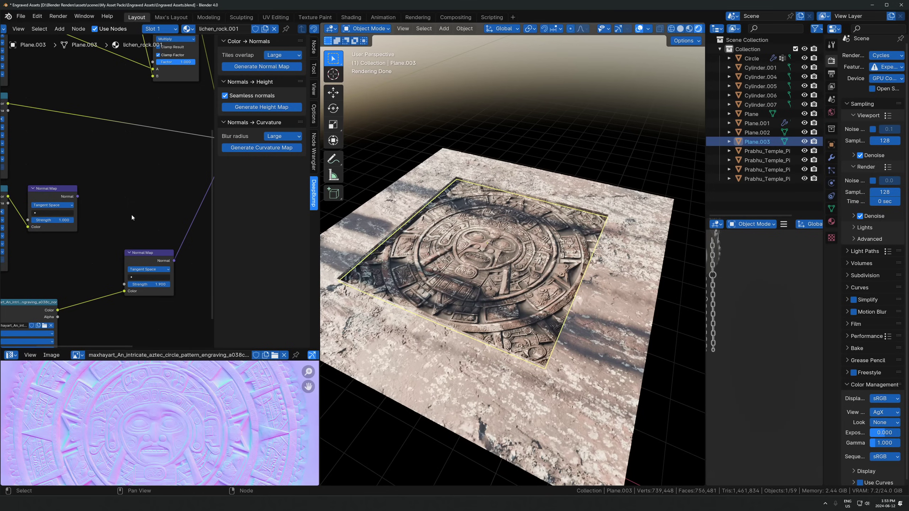
Step: Expand the Principled BSDF's Specular settings and examine the engraved panel from near and far
scroll(531, 306, up, 2)
middle_drag(163, 182, 168, 227)
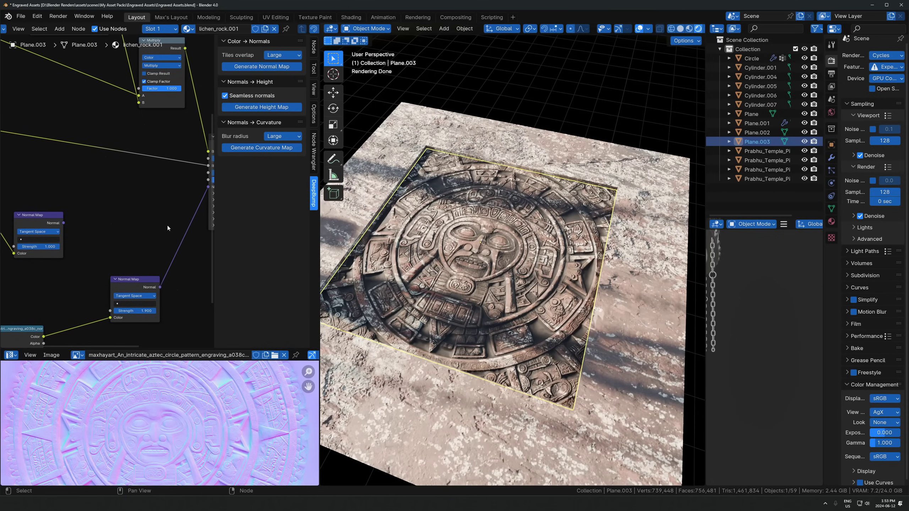
middle_drag(169, 166, 111, 184)
scroll(159, 217, up, 5)
click(160, 218)
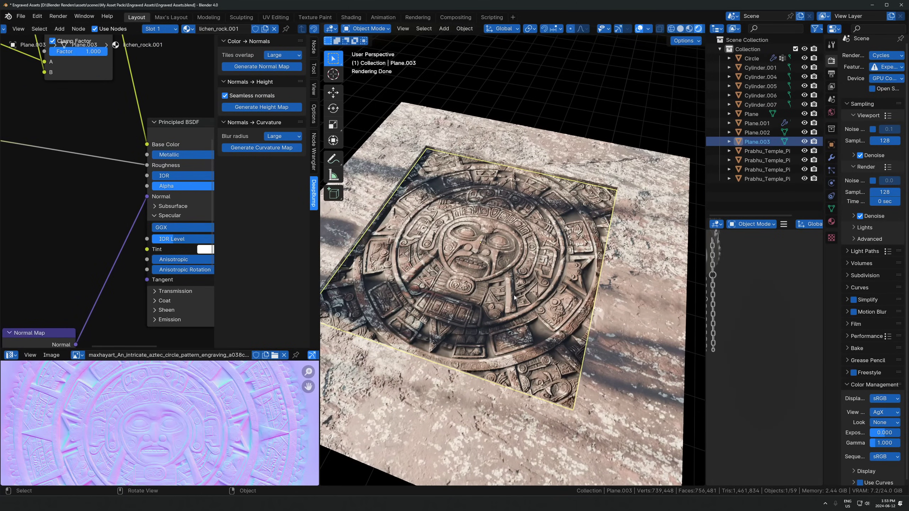
scroll(526, 270, down, 1)
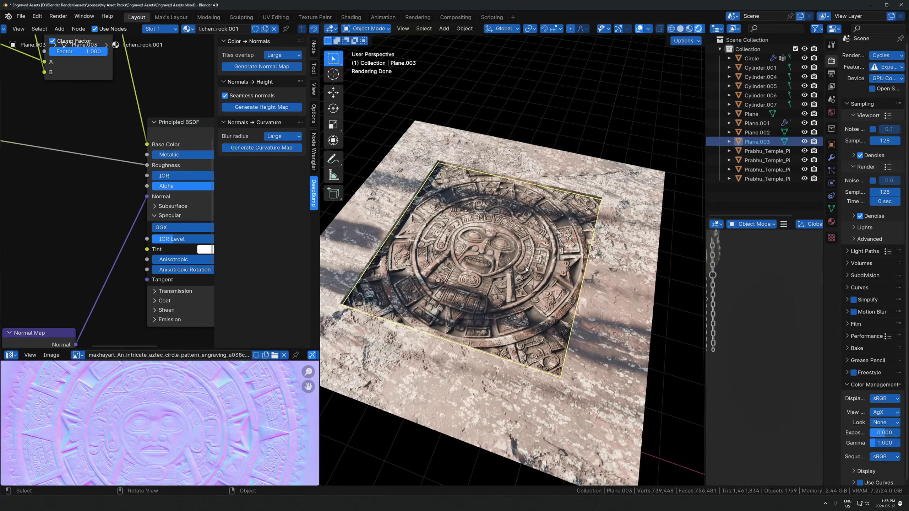
scroll(530, 306, down, 9)
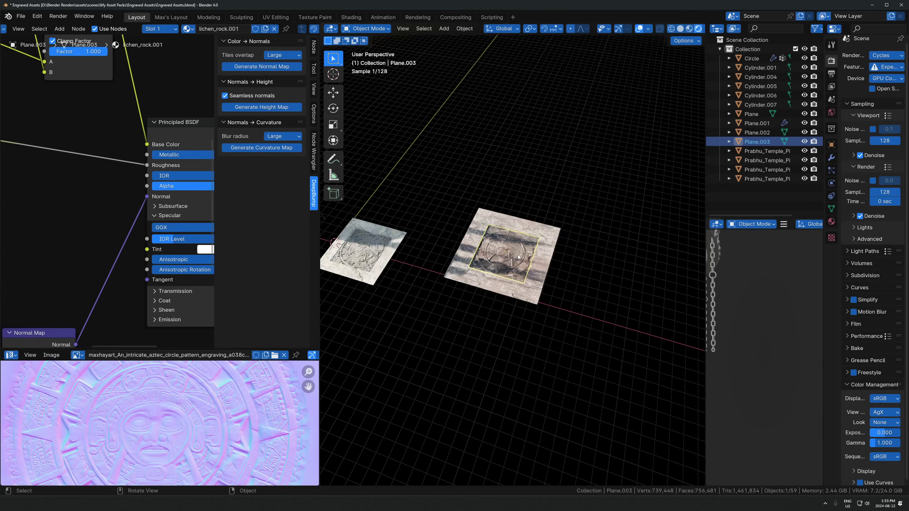
scroll(551, 298, up, 7)
scroll(550, 297, up, 3)
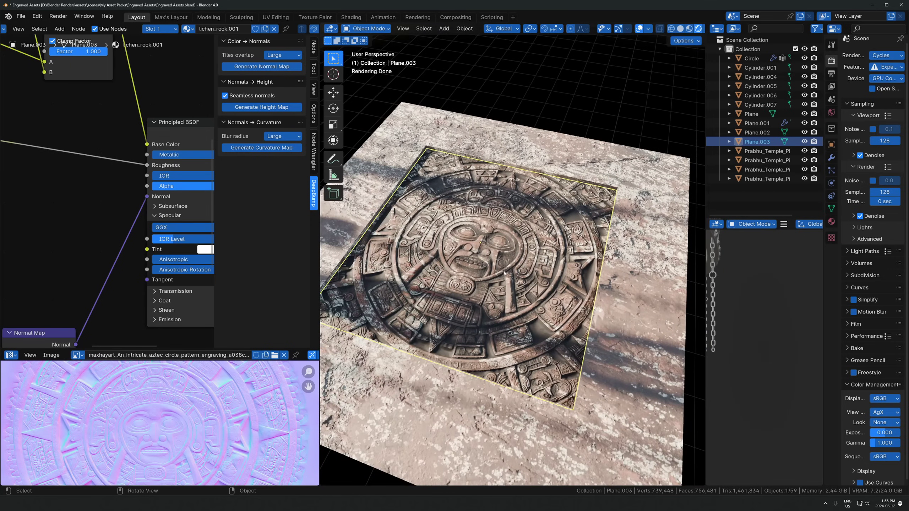
Step: Subdivide the engraved plane's face in Edit Mode with 15 cuts
key(Tab)
scroll(497, 250, down, 1)
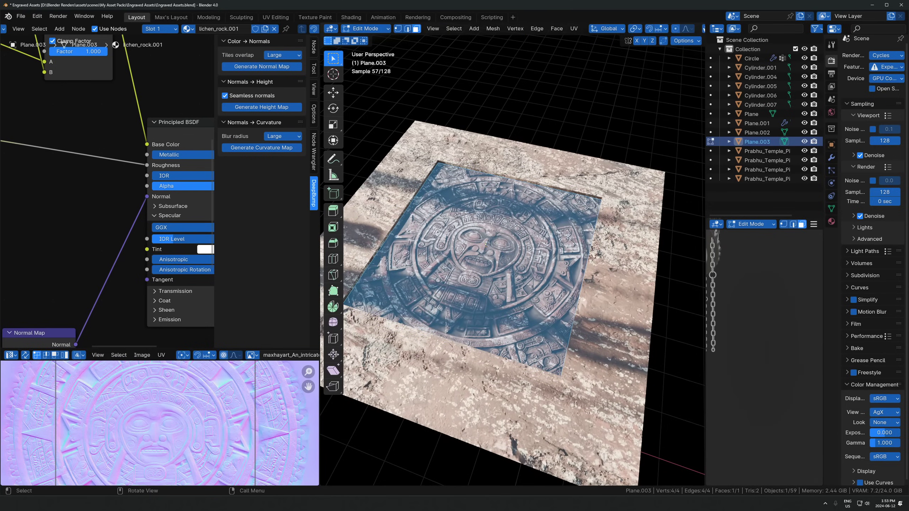
right_click(450, 262)
click(447, 262)
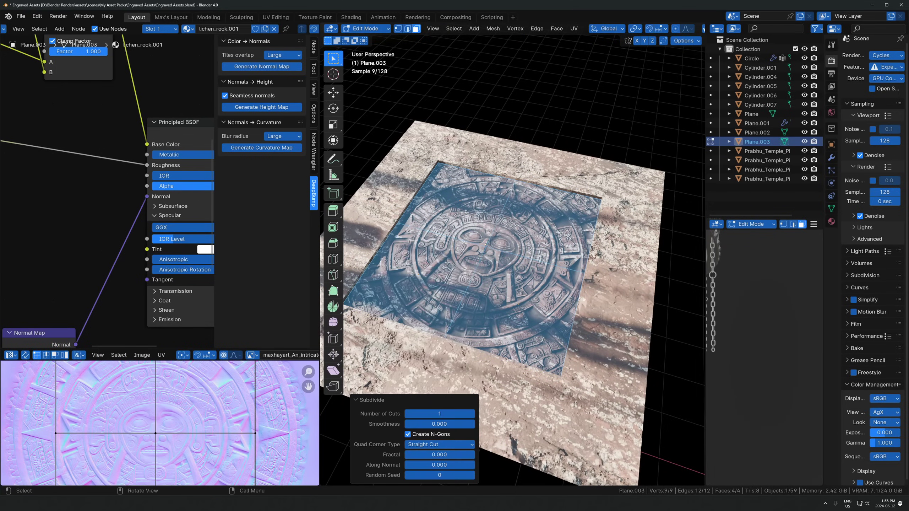
drag(435, 413, 472, 413)
click(434, 413)
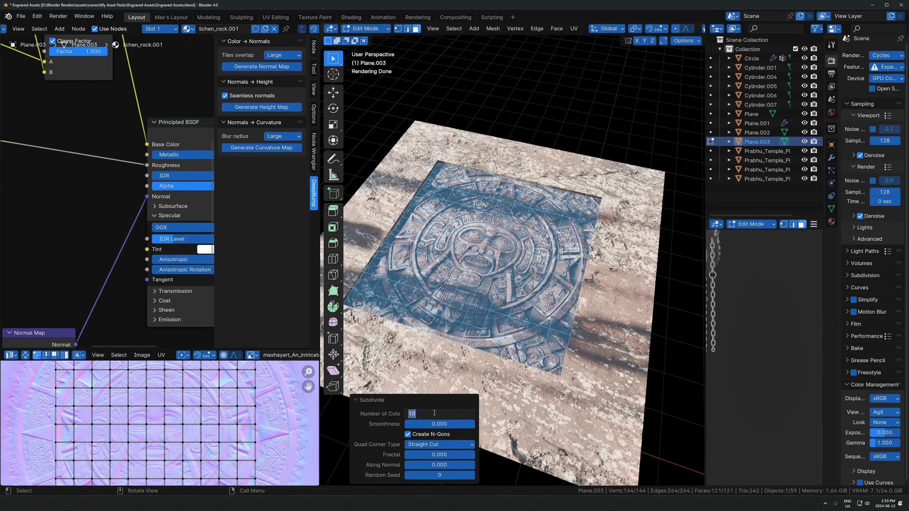
text(15)
key(Return)
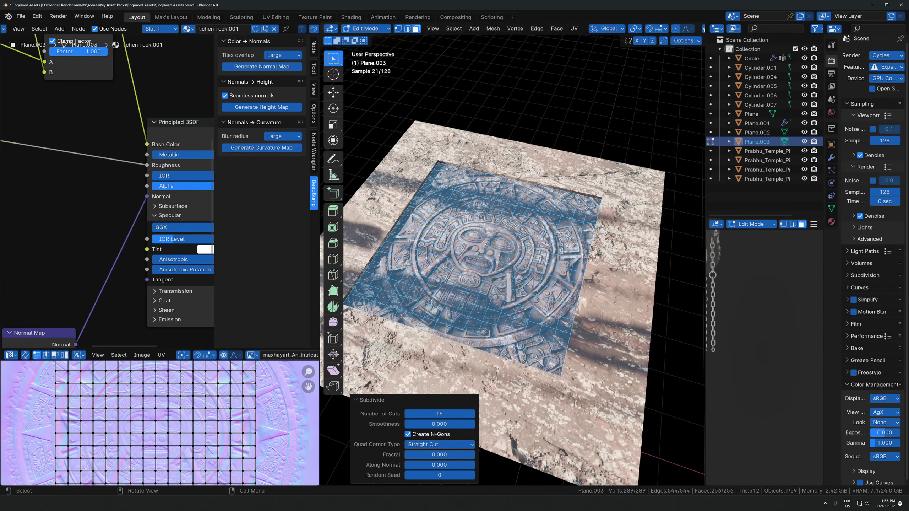
Step: Return to Object Mode, check the subdivided plane in wireframe and solid shading, and restore the rendered view
key(Tab)
key(shift+z)
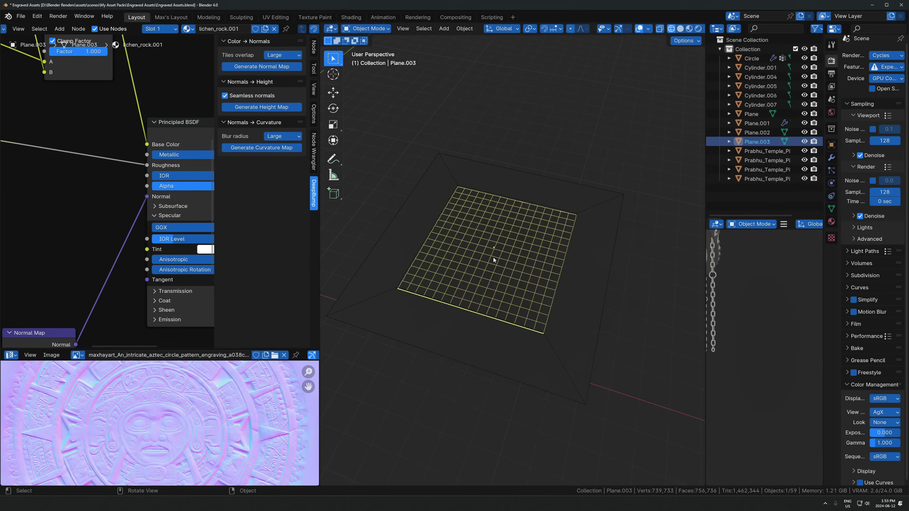
key(shift+z)
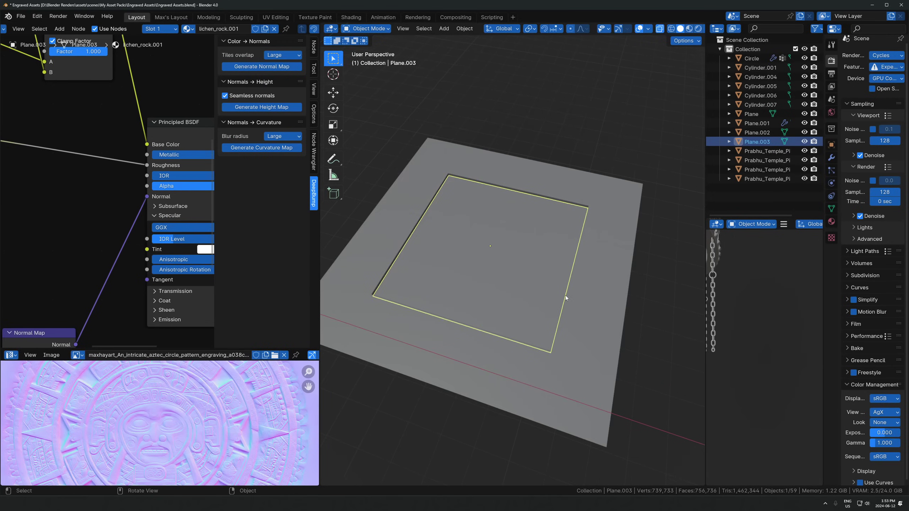
key(z)
click(548, 240)
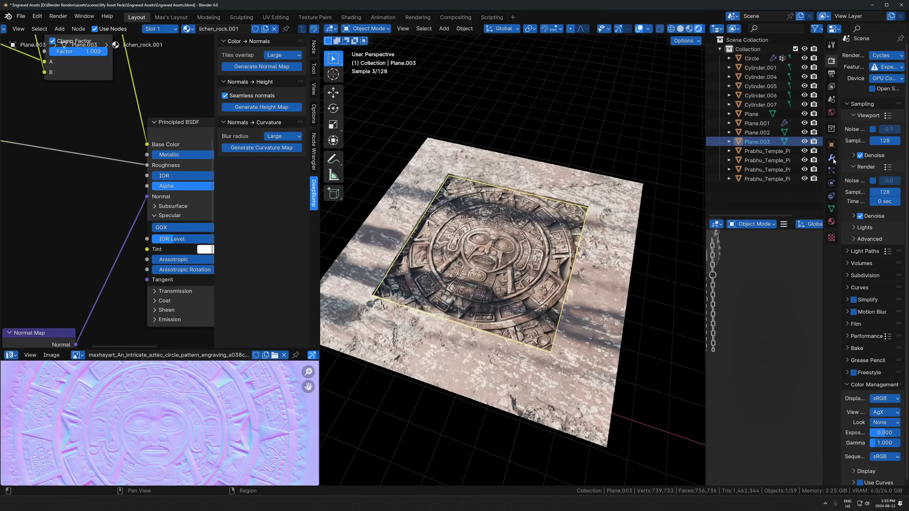
Step: Add a Subdivision Surface modifier to the engraved plane and widen the properties area to show its settings
click(831, 158)
click(860, 60)
click(860, 60)
text(sub)
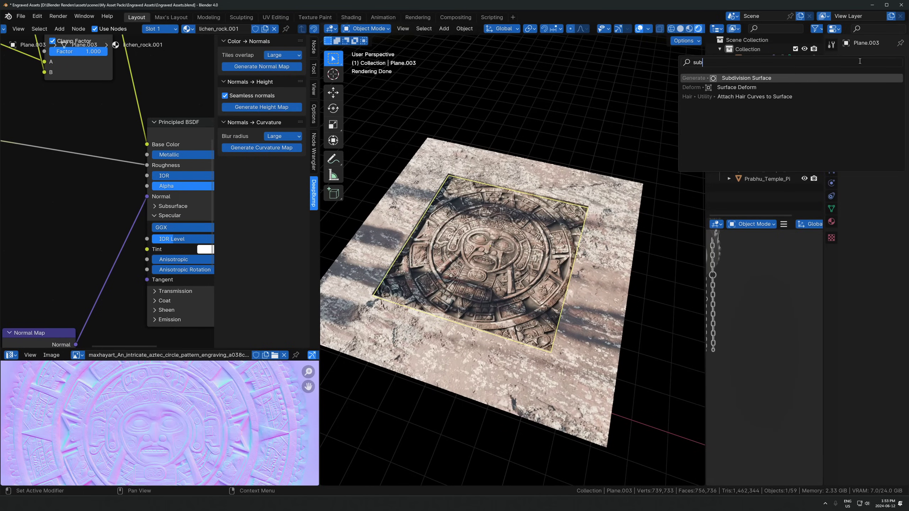
click(834, 78)
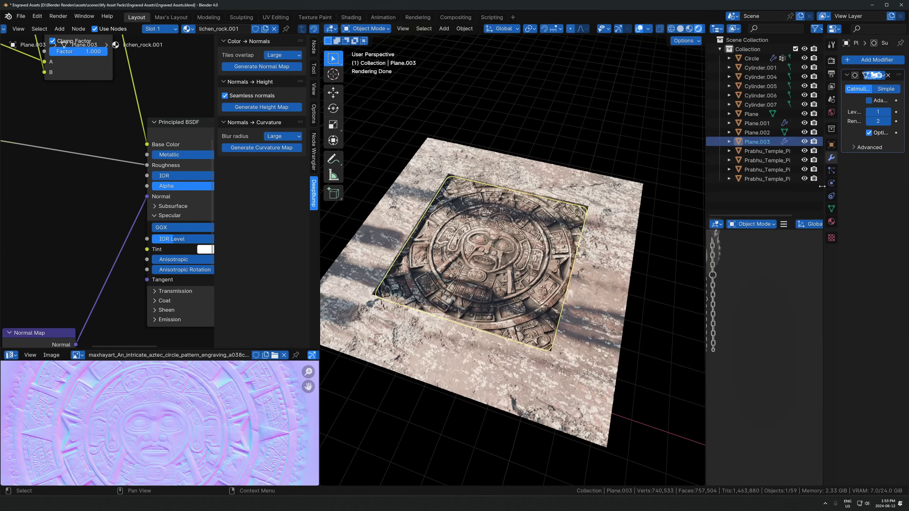
drag(823, 193, 787, 193)
drag(705, 190, 688, 194)
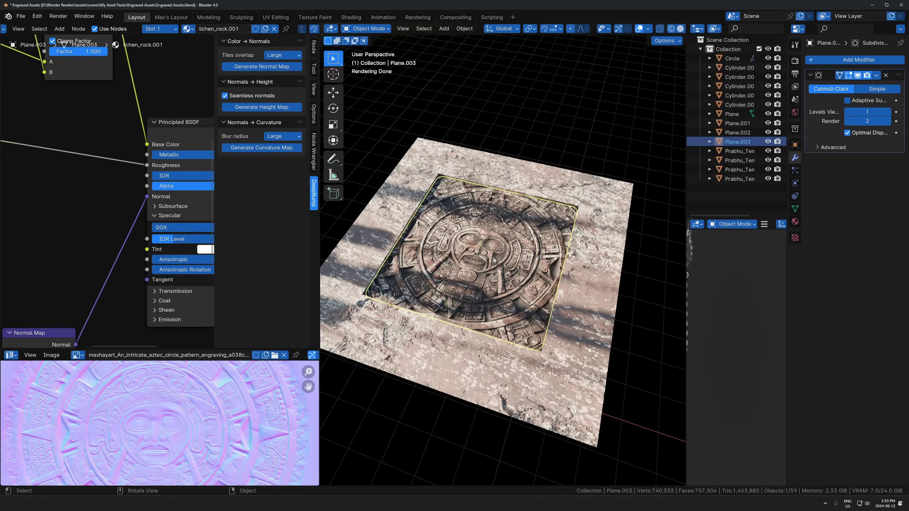
Step: Set the Subdivision Surface modifier to Simple with viewport and render levels of 1
scroll(489, 219, up, 4)
click(889, 112)
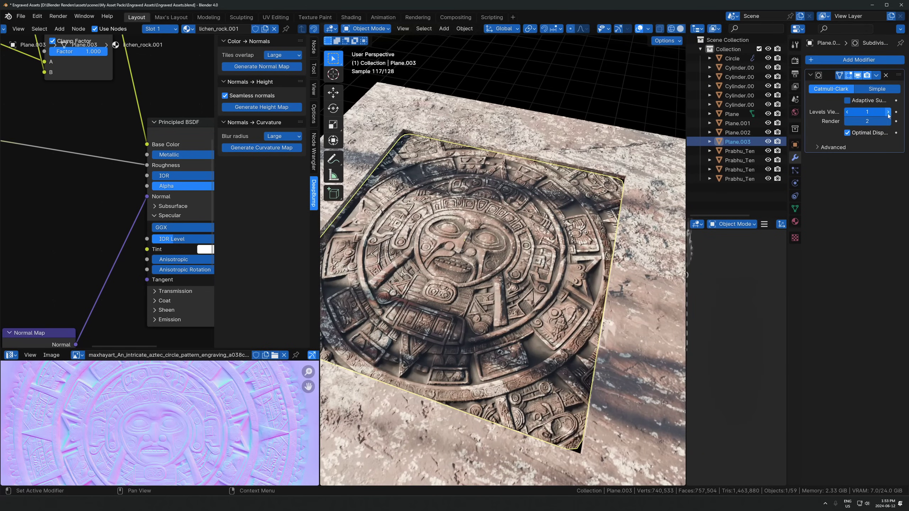
click(847, 112)
click(848, 121)
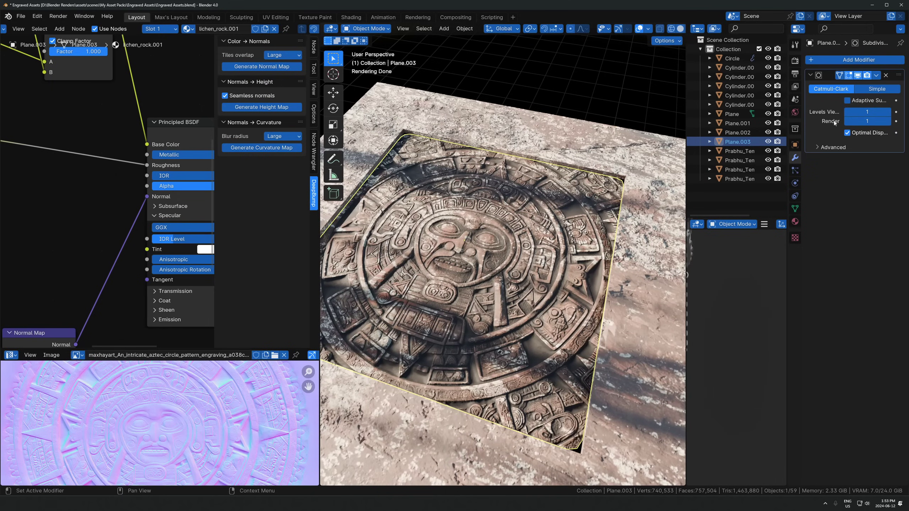
click(883, 91)
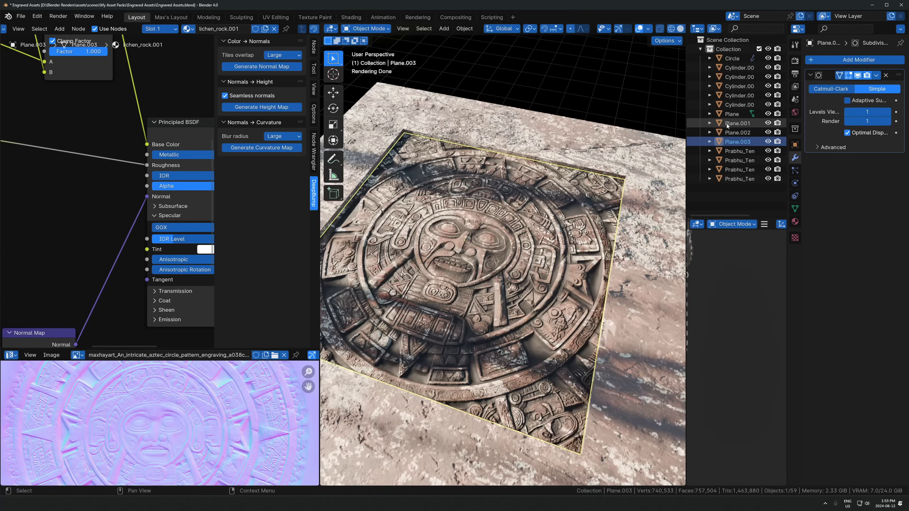
click(836, 89)
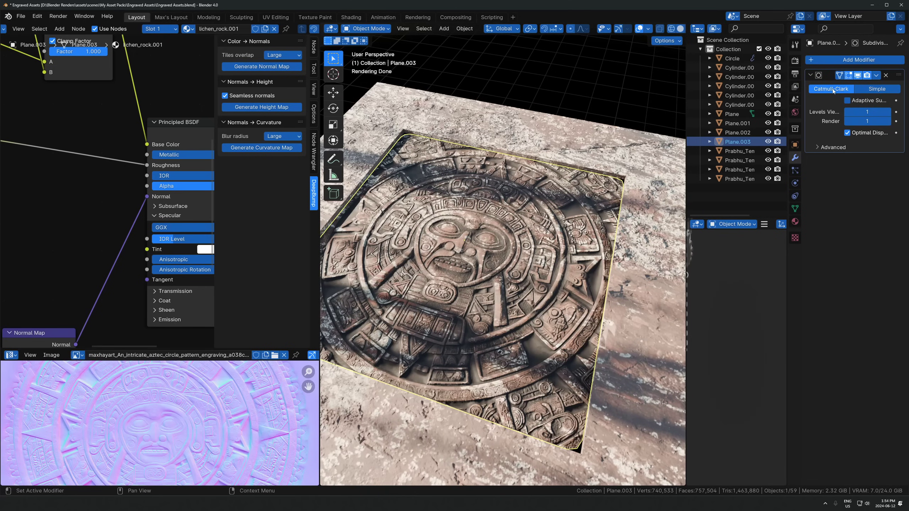
click(873, 90)
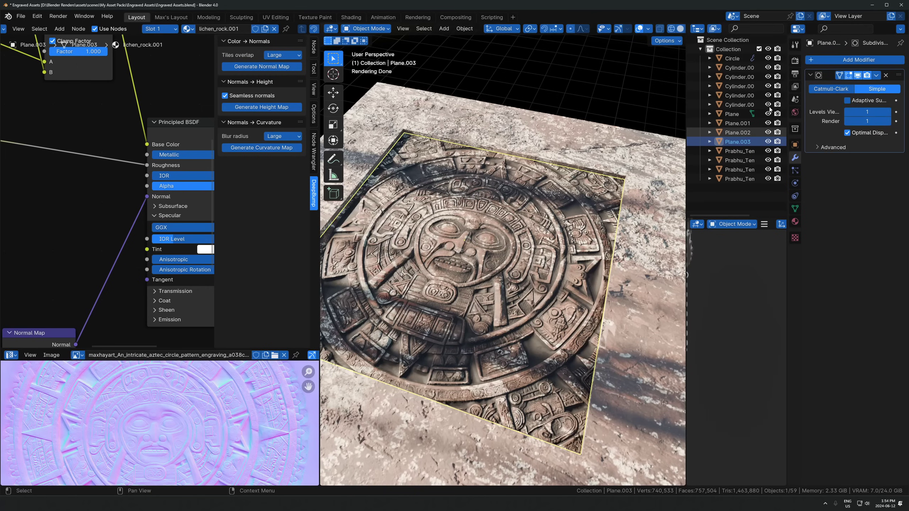
Step: Add a Displace modifier to the engraved plane below the subdivision and view its effect from the side
click(854, 59)
text(dis)
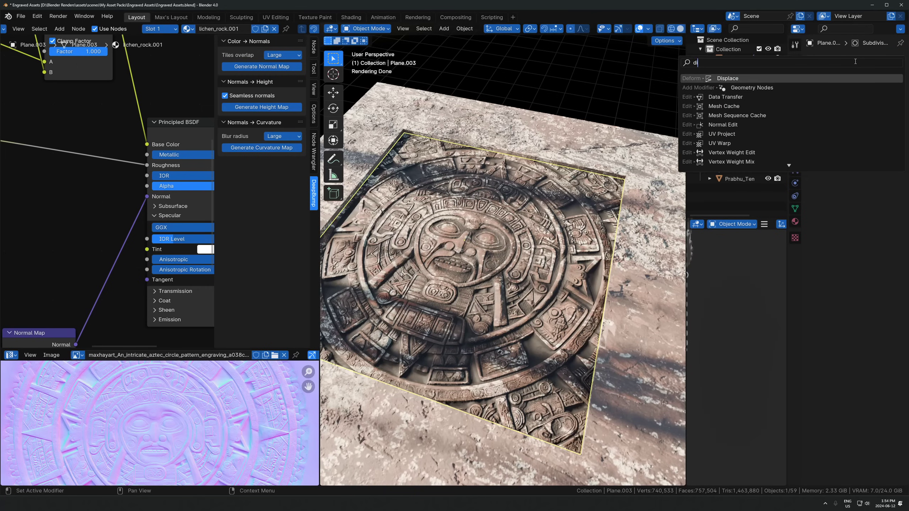
click(847, 77)
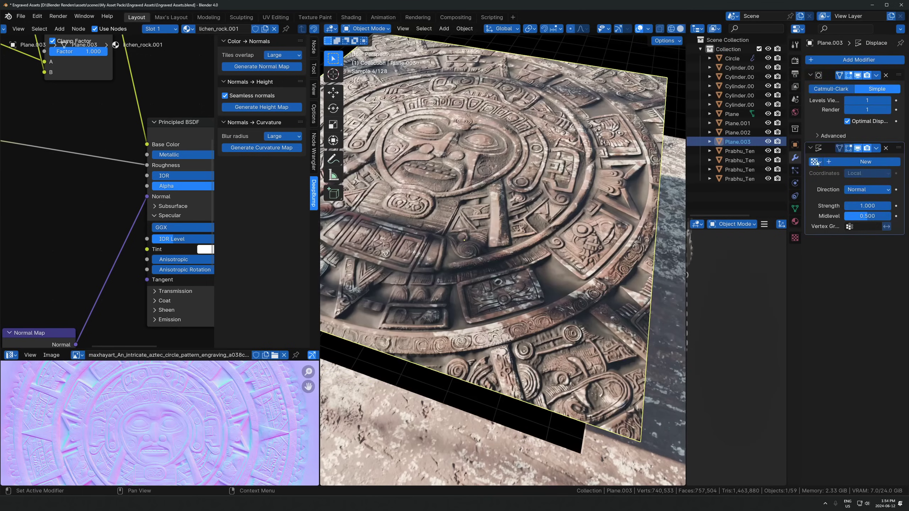
middle_drag(482, 250, 501, 247)
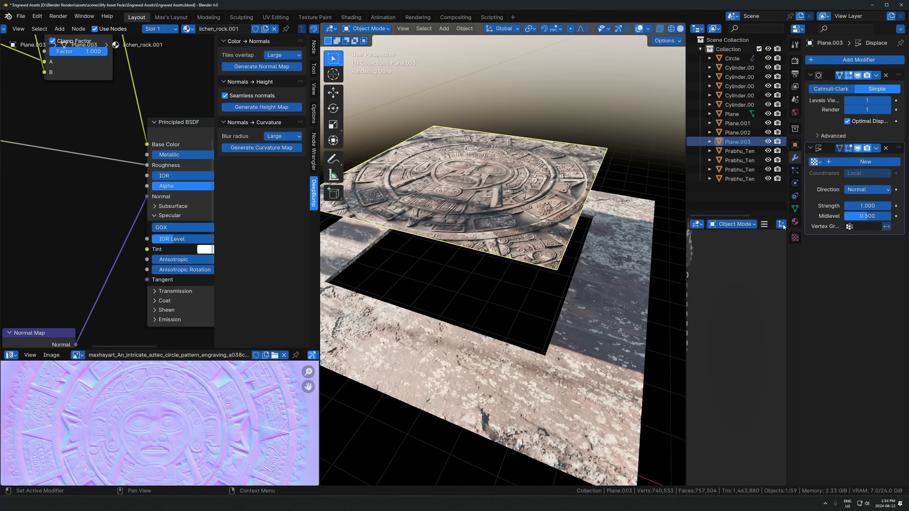
middle_drag(475, 217, 523, 203)
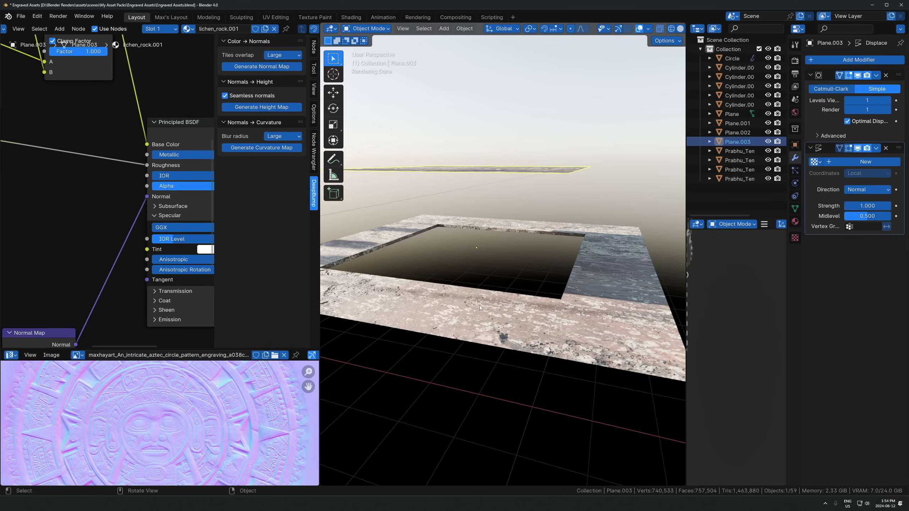
middle_drag(501, 278, 500, 272)
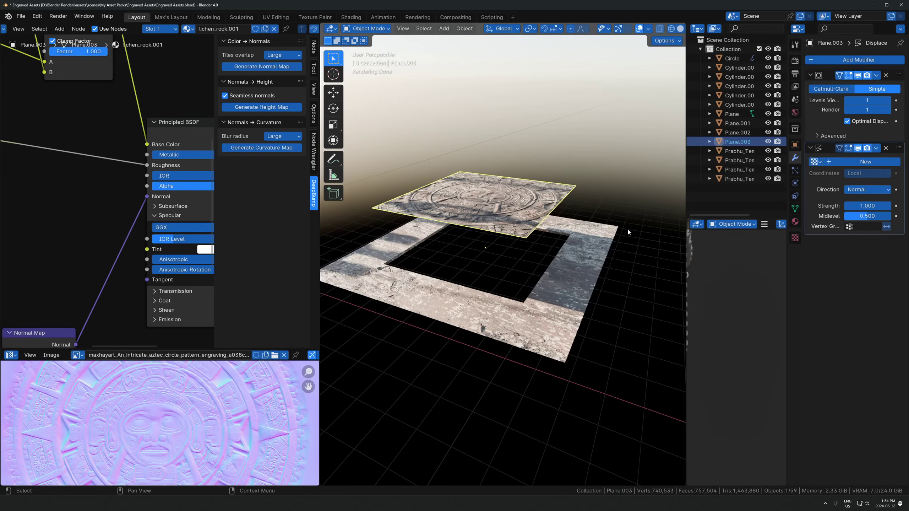
scroll(46, 253, down, 1)
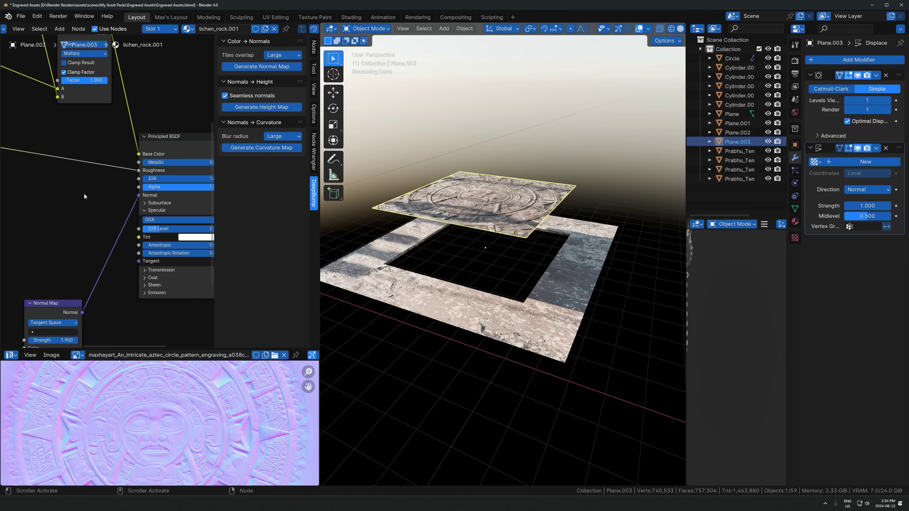
Step: Generate a DeepBump curvature map from the Aztec normal map's image texture node with the blur radius set to Medium
middle_drag(80, 194, 162, 193)
scroll(162, 193, down, 3)
middle_drag(127, 227, 137, 150)
scroll(137, 151, down, 2)
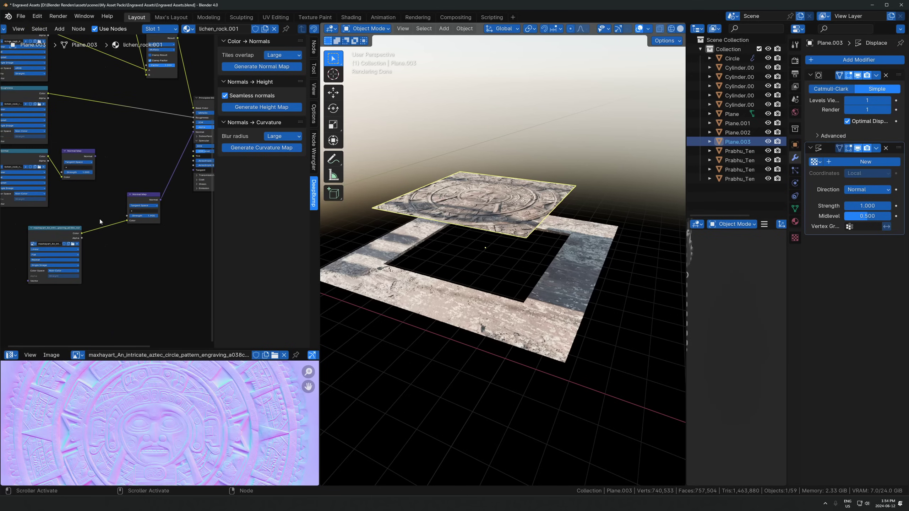
click(61, 237)
scroll(191, 443, up, 2)
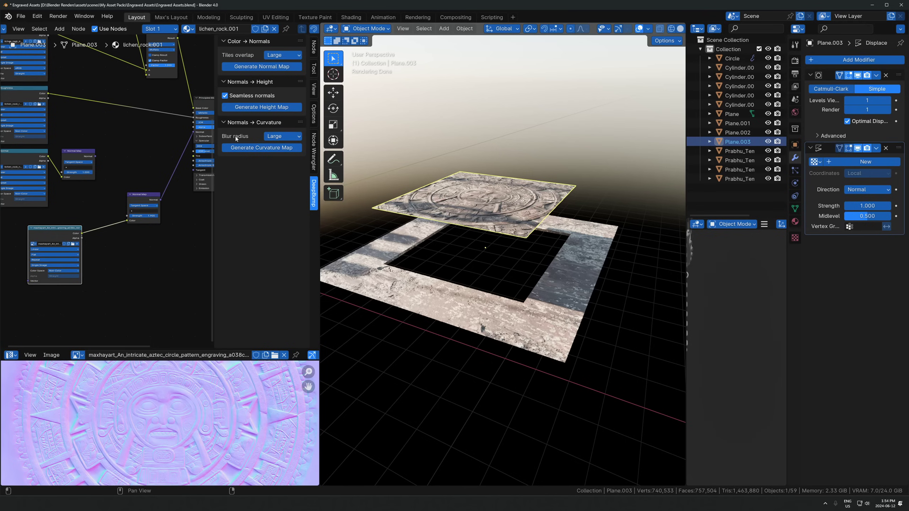
click(288, 136)
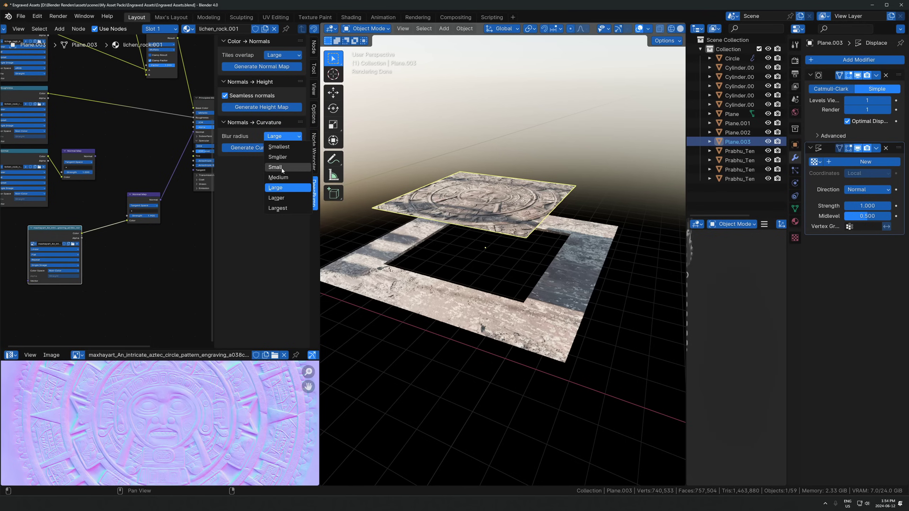
click(282, 167)
click(283, 136)
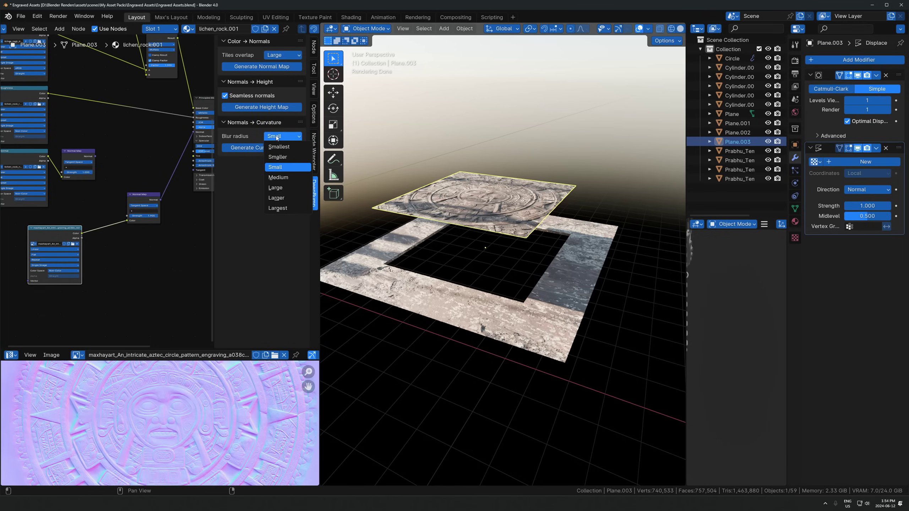
click(281, 177)
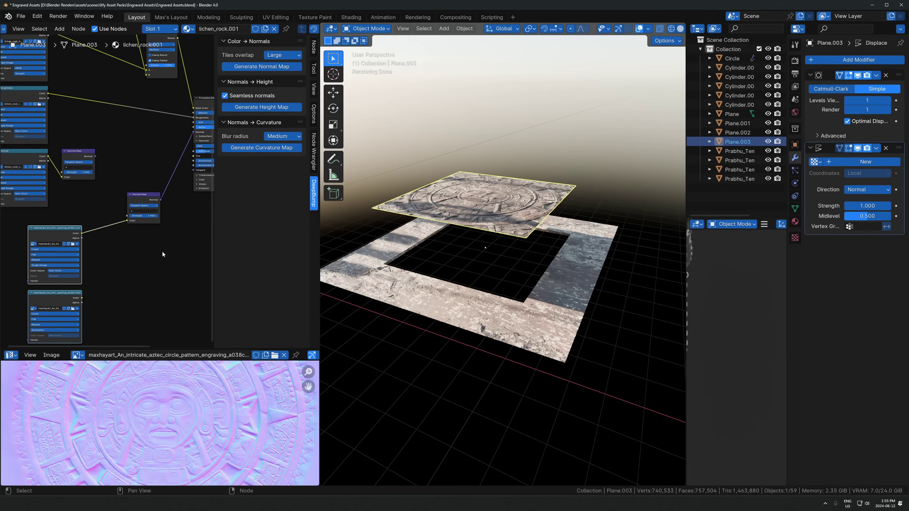
Step: Show the generated grayscale curvature map in the image editor and save it as an image file
click(41, 297)
scroll(234, 416, up, 5)
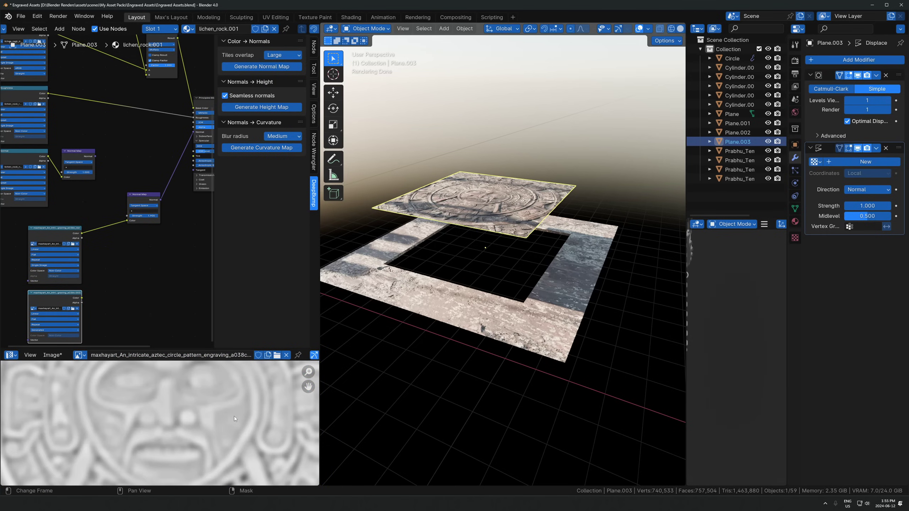
click(56, 354)
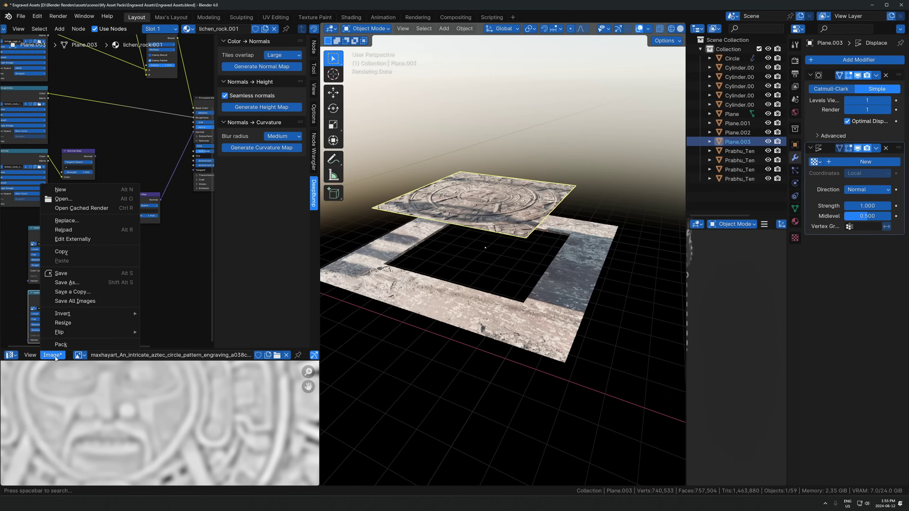
click(62, 282)
click(590, 401)
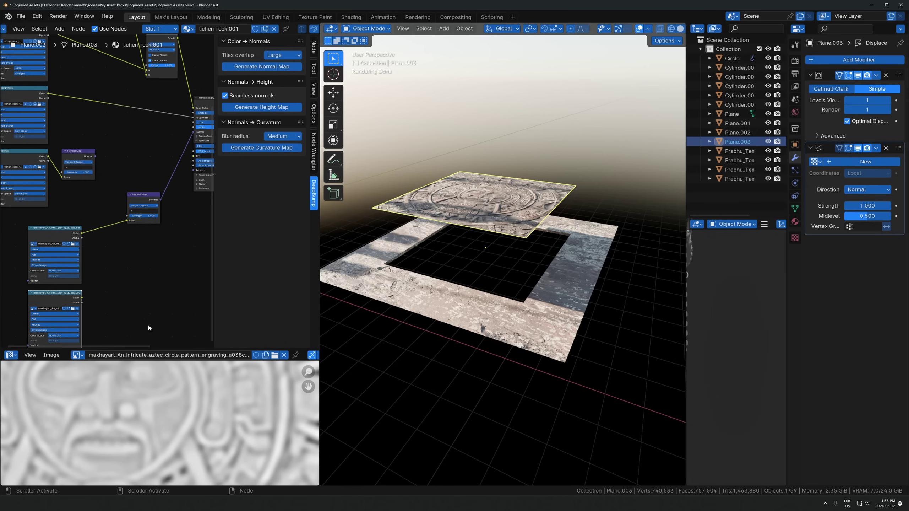
scroll(142, 430, down, 3)
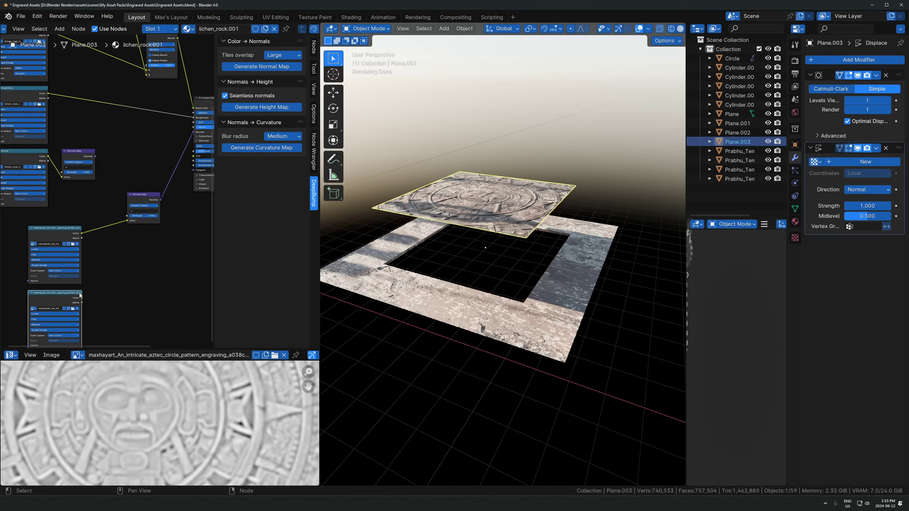
Step: Move the curvature texture node aside and delete the unused lichen rock normal texture with its Normal Map node
drag(62, 298, 158, 256)
scroll(108, 190, down, 3)
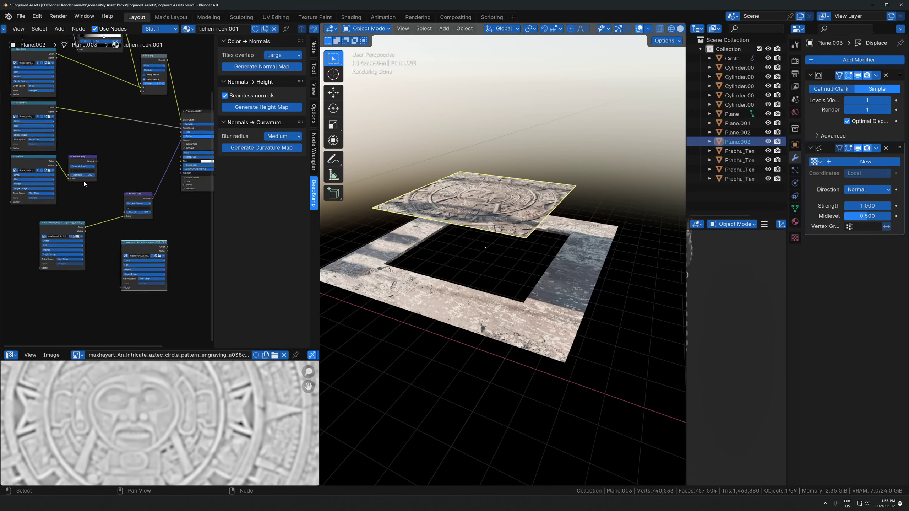
scroll(106, 185, up, 4)
middle_drag(89, 197, 127, 216)
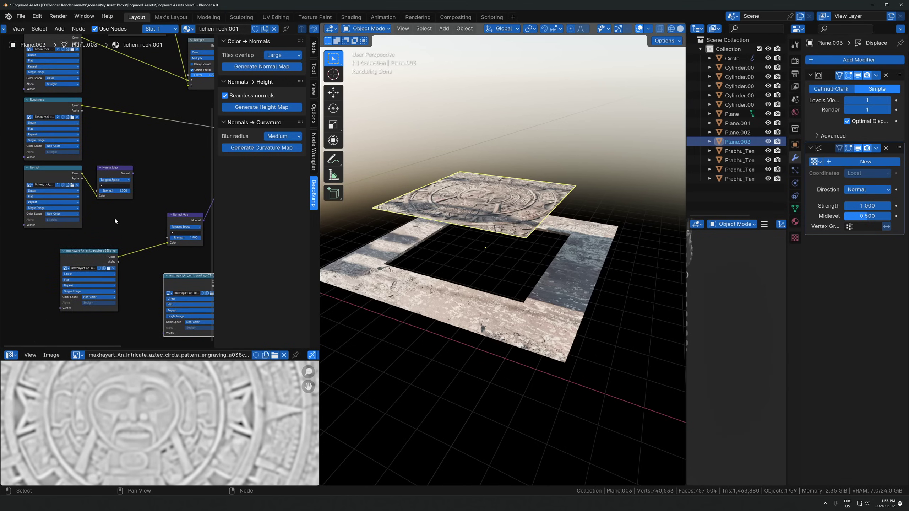
drag(135, 216, 38, 174)
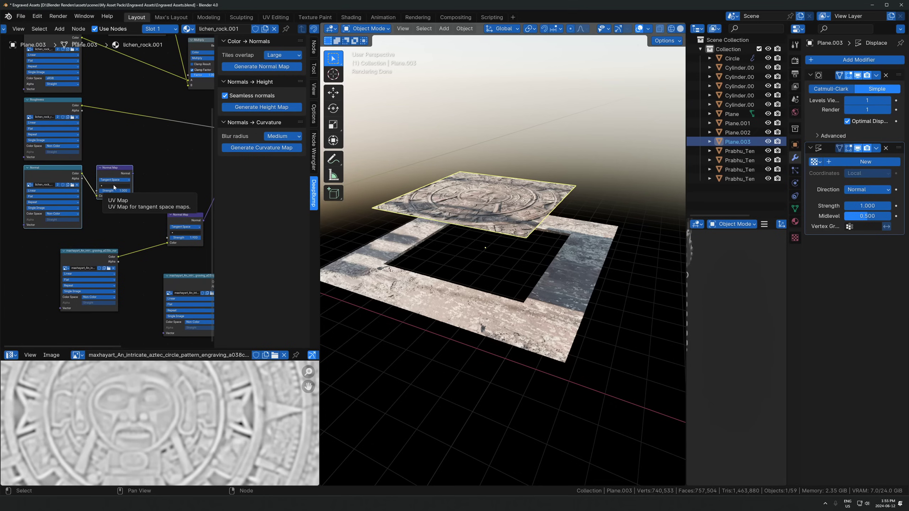
key(x)
Step: Place the curvature texture node below the Aztec Normal Map node and fit the whole map in the image editor
scroll(115, 186, down, 2)
middle_drag(168, 260, 114, 214)
scroll(114, 214, up, 2)
click(113, 216)
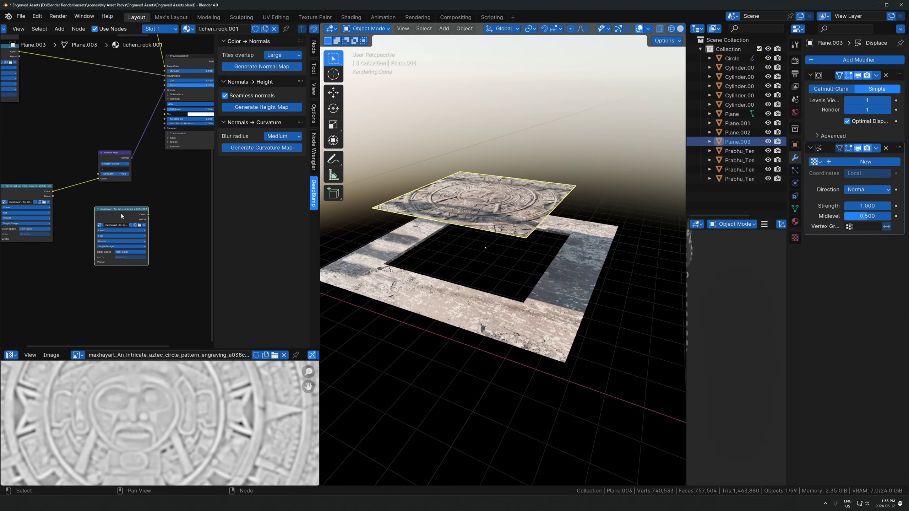
key(Home)
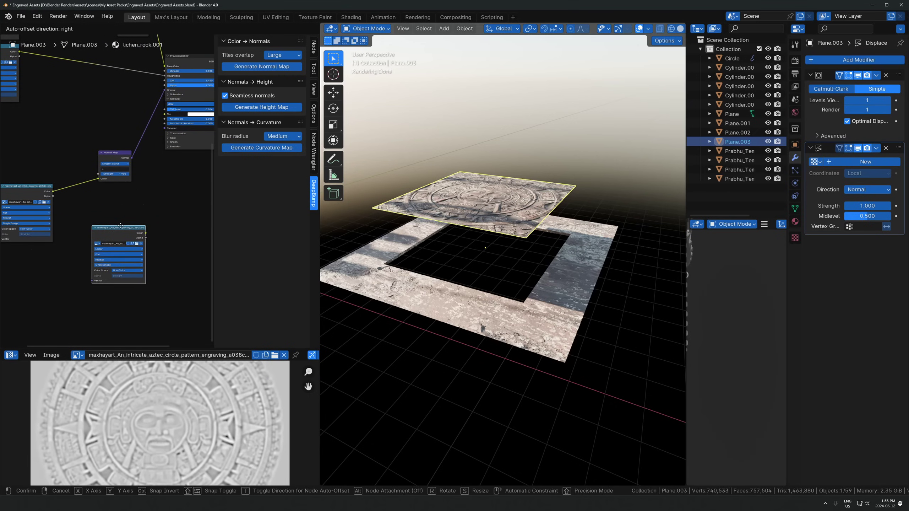
scroll(114, 191, up, 2)
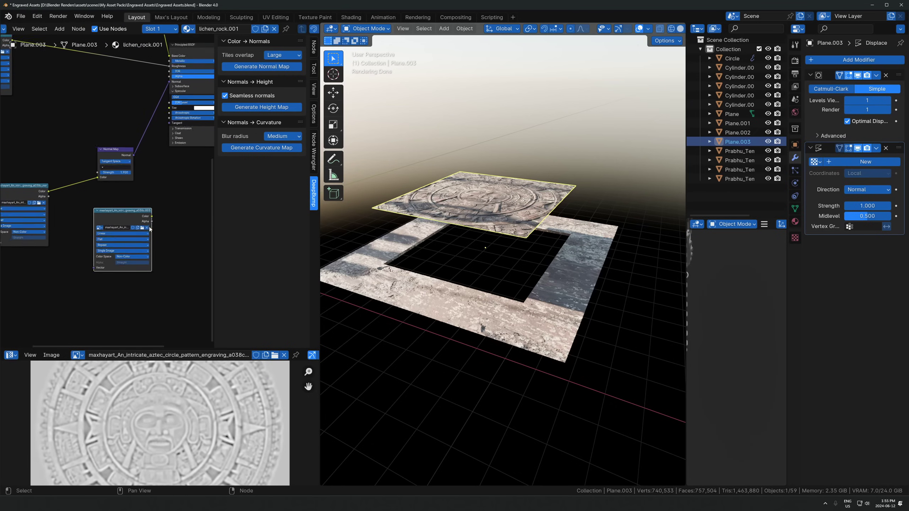
click(178, 214)
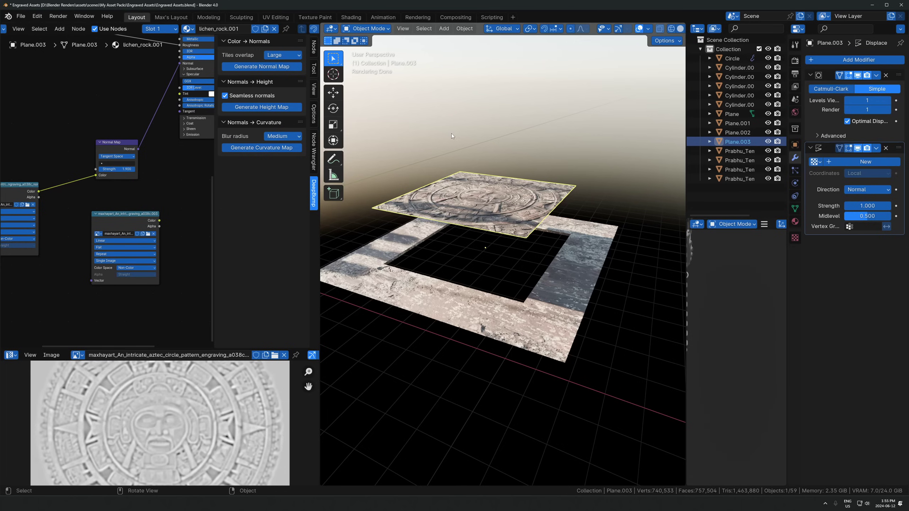
Step: Give the Displace modifier a new texture with UV coordinates and open the image choices in its texture settings
click(850, 163)
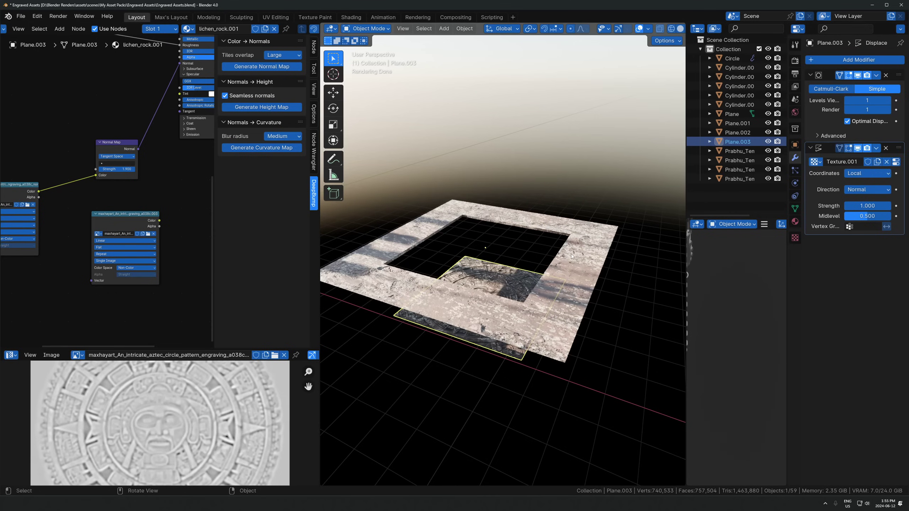
click(861, 173)
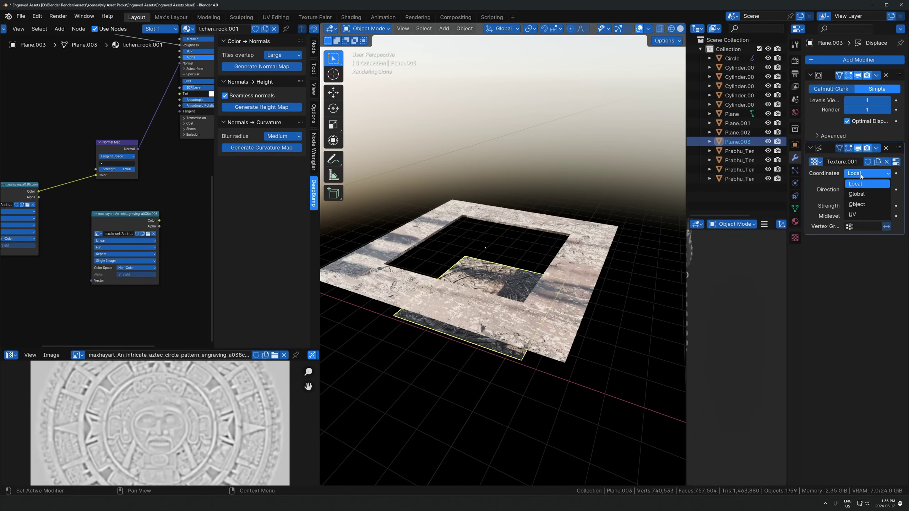
click(864, 213)
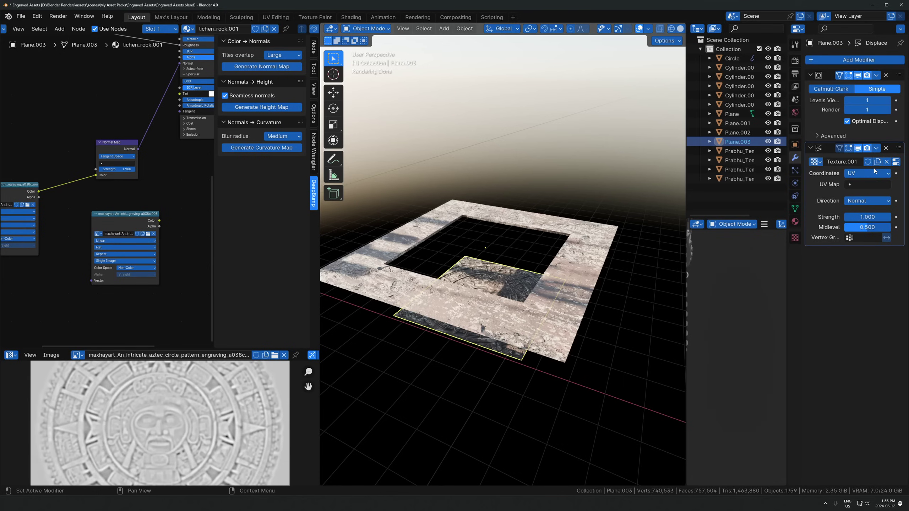
click(896, 162)
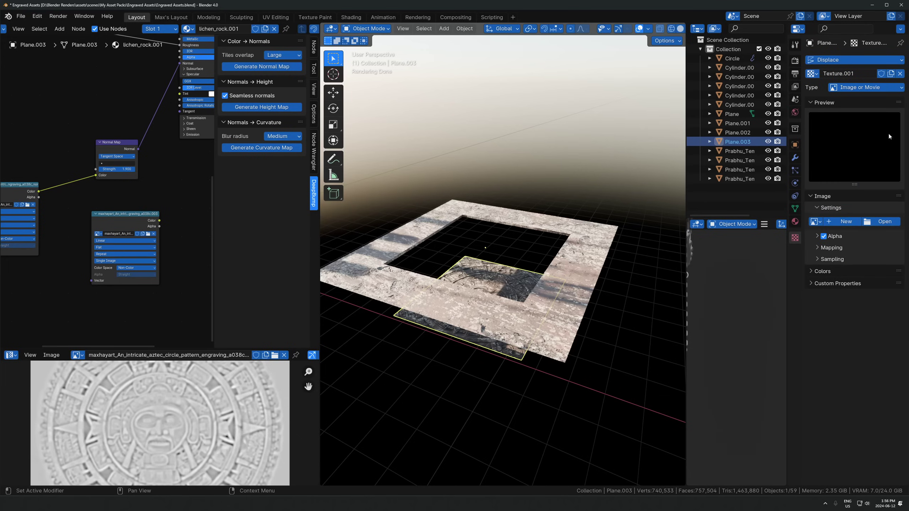
click(815, 222)
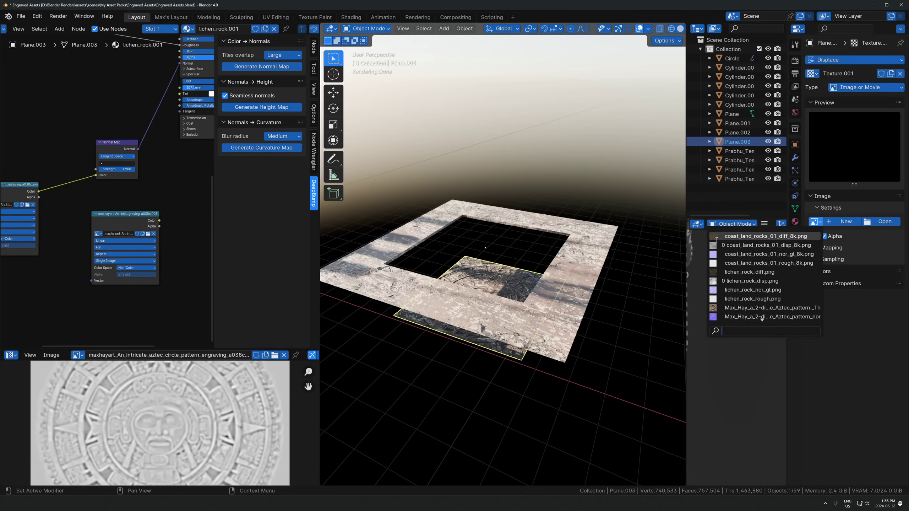
Step: Widen the curvature texture node and rename its image to "height"
scroll(152, 227, up, 3)
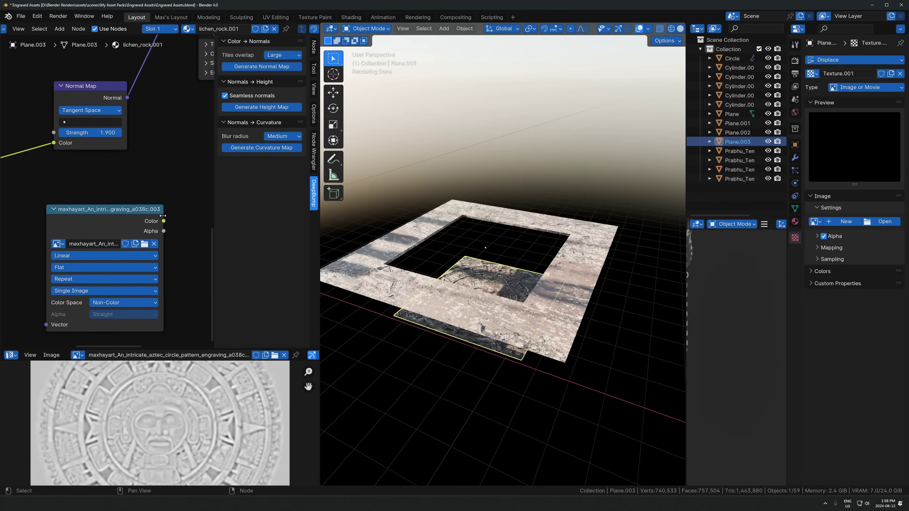
drag(163, 215, 213, 215)
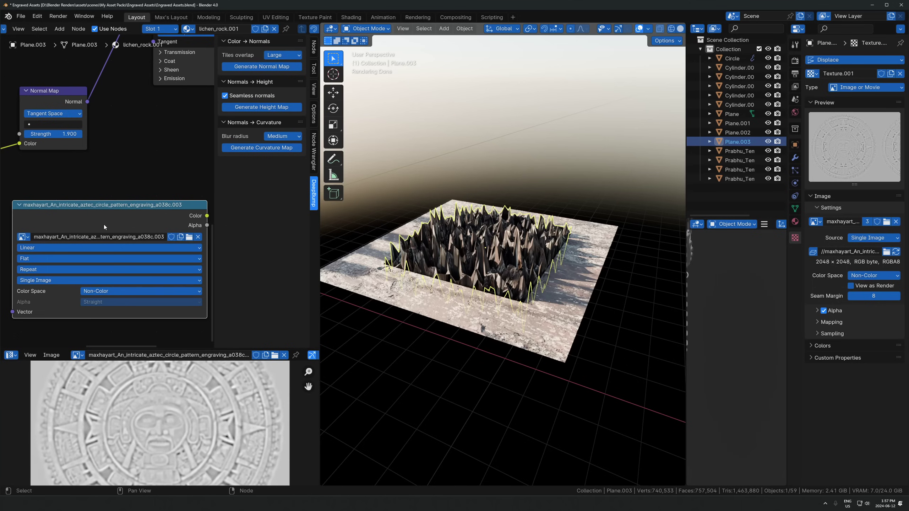
click(105, 237)
text(height)
key(Return)
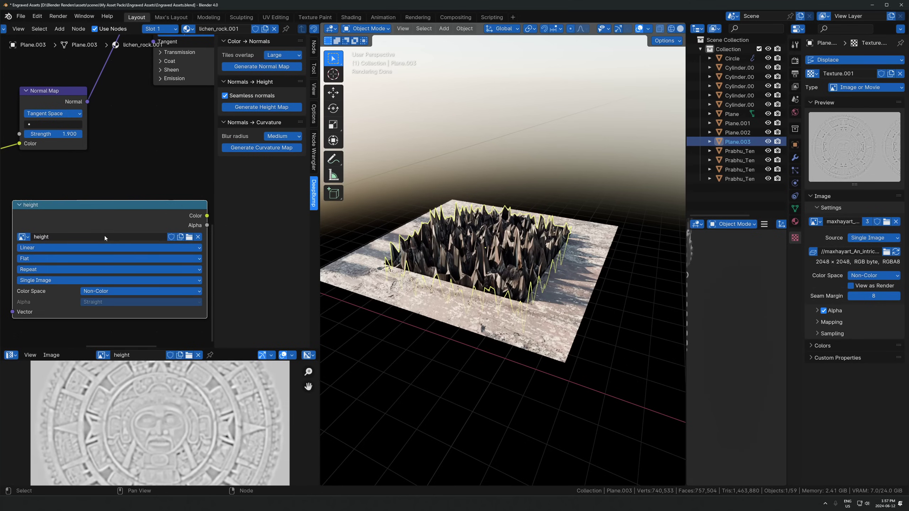
Step: Assign the "height" image to the Displace modifier's texture
click(818, 221)
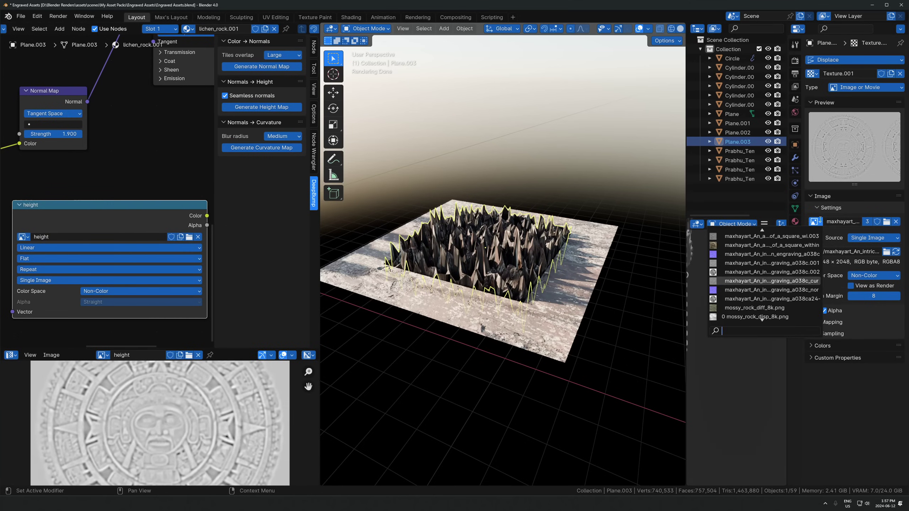
text(height)
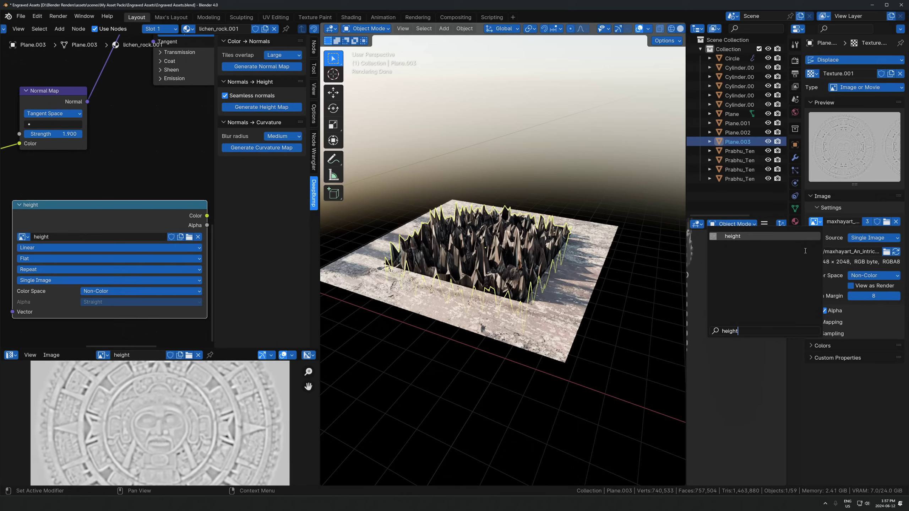
click(755, 236)
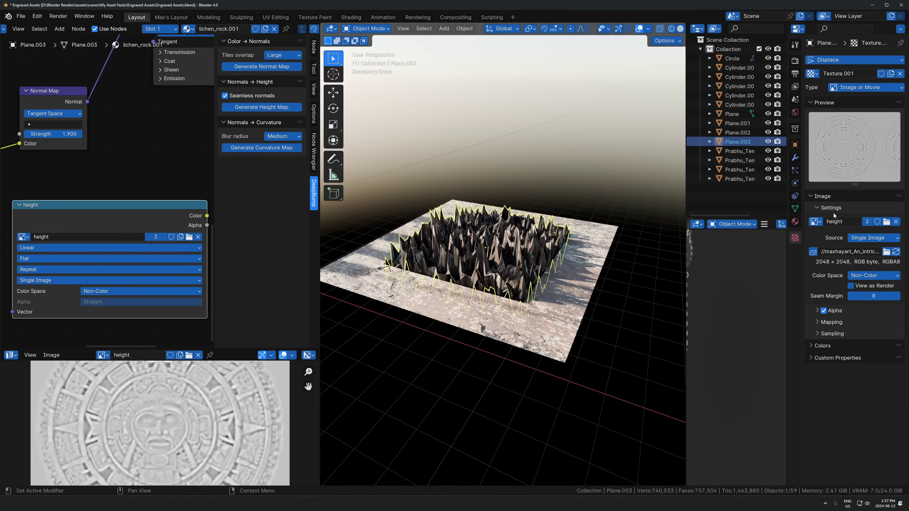
Step: Return to the modifier settings and set the Displace strength to 0.1
click(795, 158)
scroll(605, 314, up, 3)
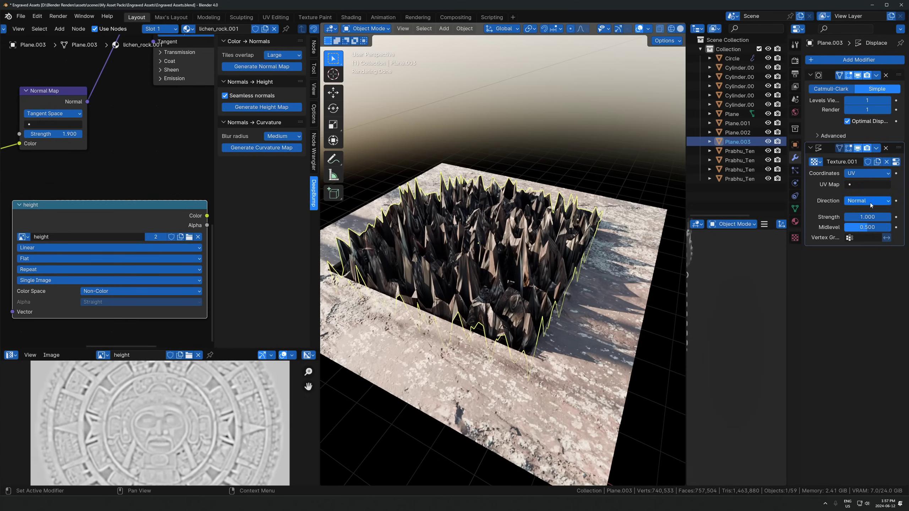
click(870, 216)
text(0.1)
key(Return)
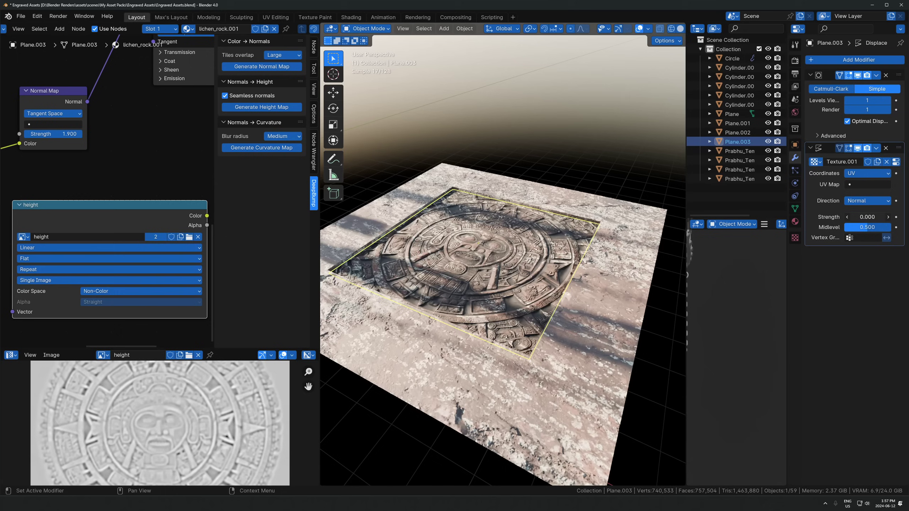
Step: Examine the displaced engraving up close and raise the Subdivision Surface viewport levels to 2
scroll(549, 248, up, 2)
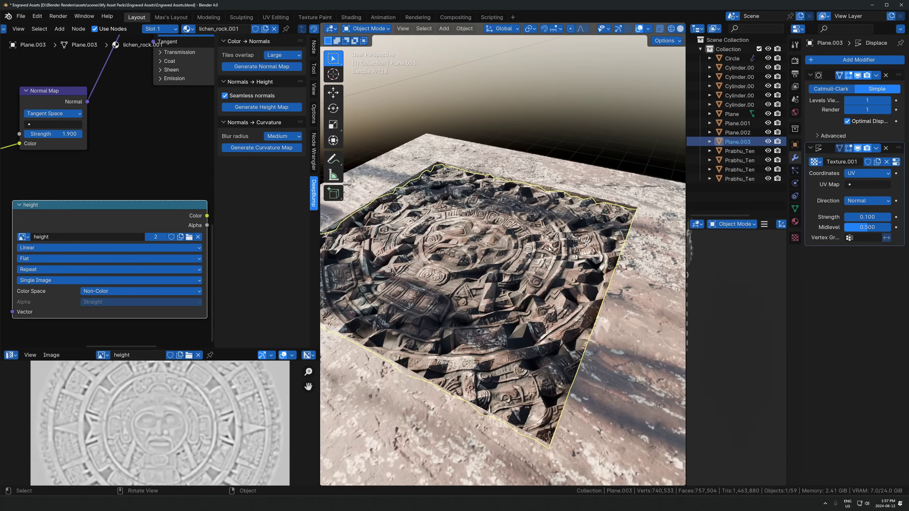
scroll(503, 242, up, 2)
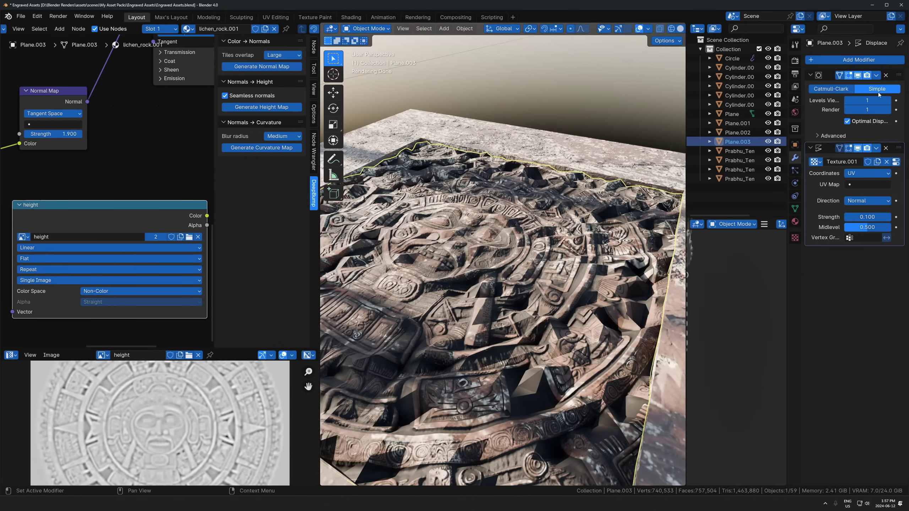
click(890, 102)
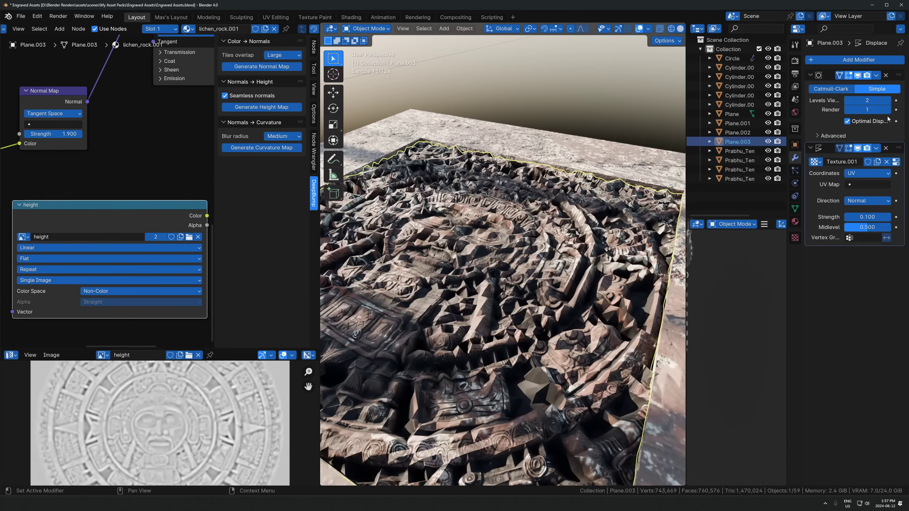
Step: Raise the Subdivision Surface viewport and render levels to 3 and shade the engraved panel smooth
click(890, 102)
click(888, 110)
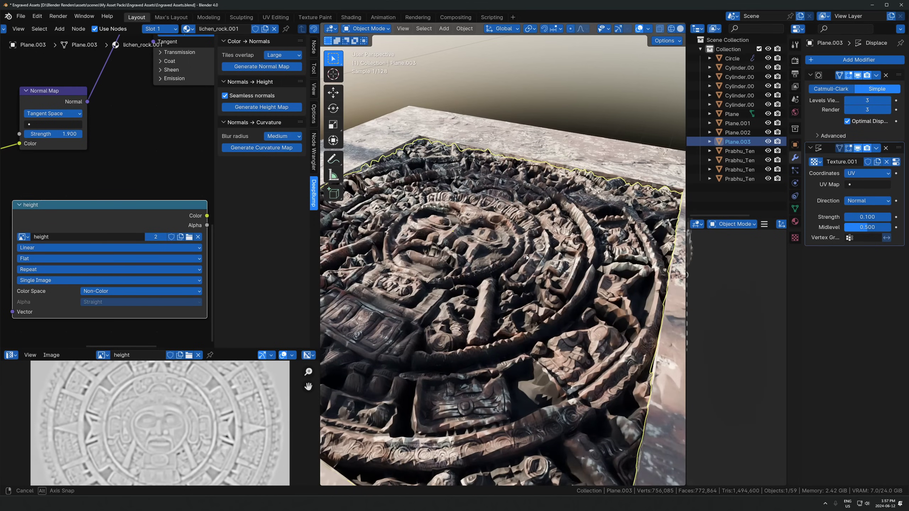
right_click(498, 246)
click(499, 246)
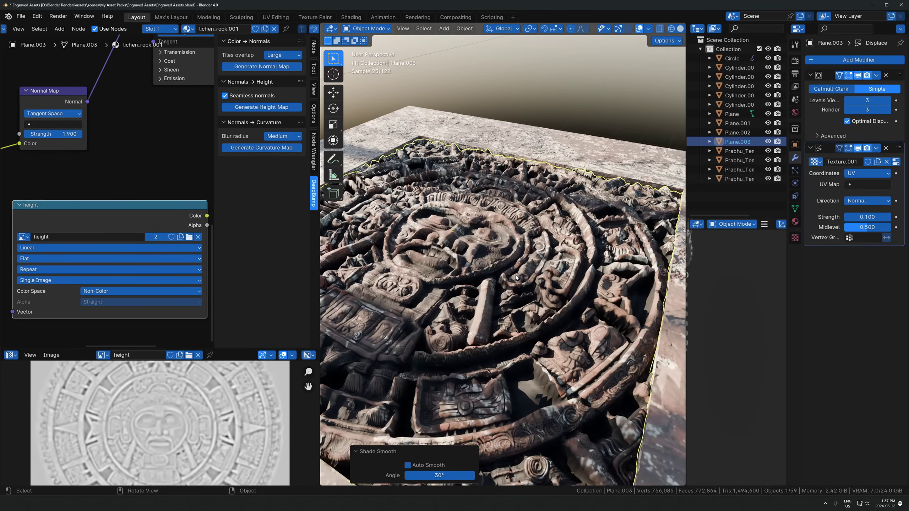
middle_drag(500, 251, 510, 282)
scroll(510, 282, down, 5)
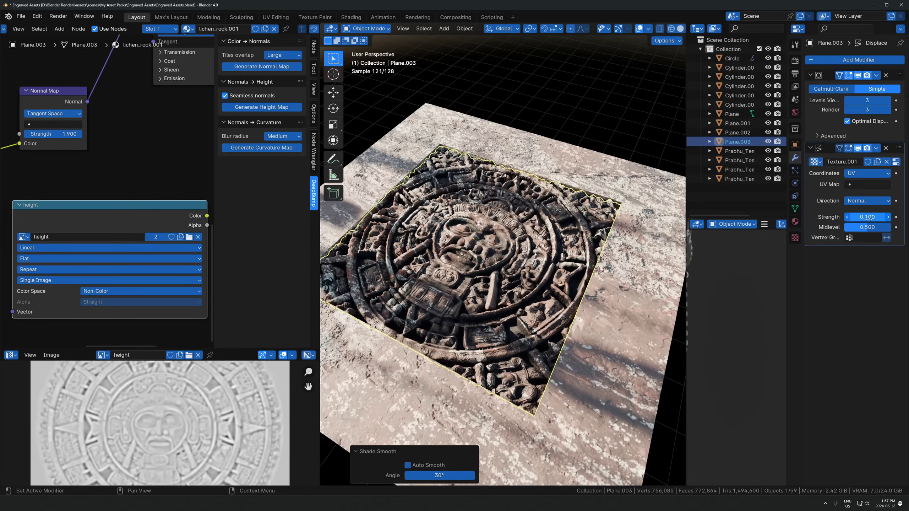
Step: Fine-tune the Displace strength while checking the relief up close, settling on 0.03
drag(867, 217, 863, 217)
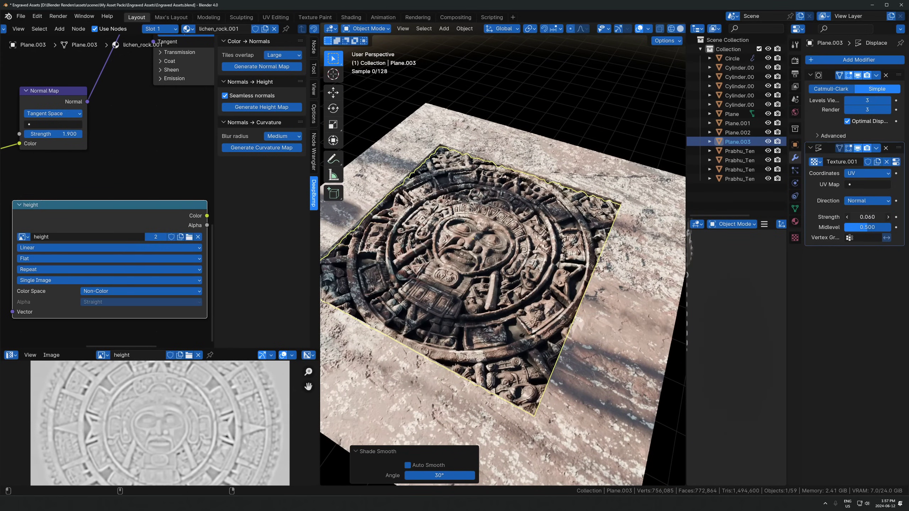
click(847, 216)
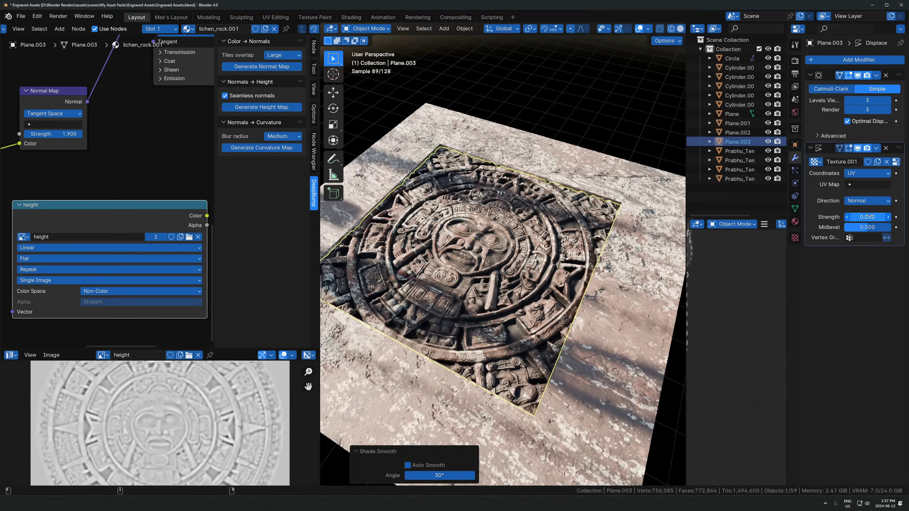
scroll(431, 316, up, 2)
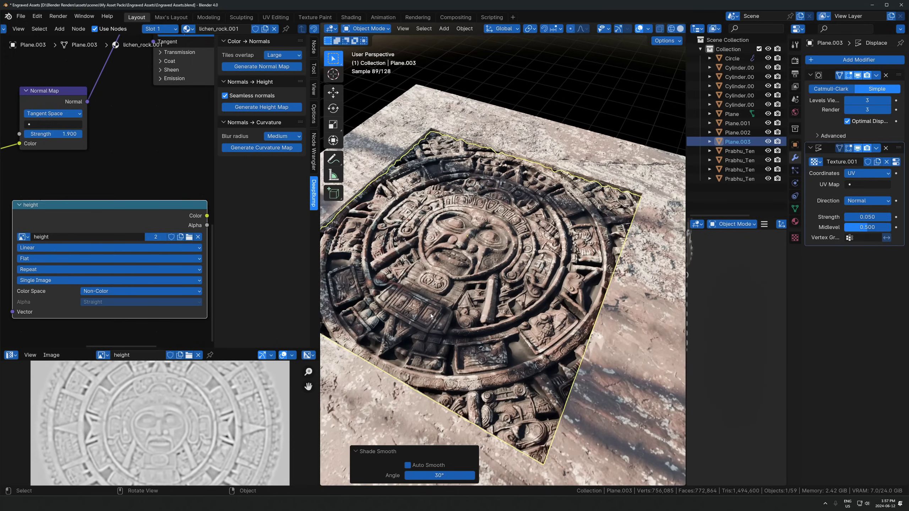
middle_drag(496, 297, 522, 321)
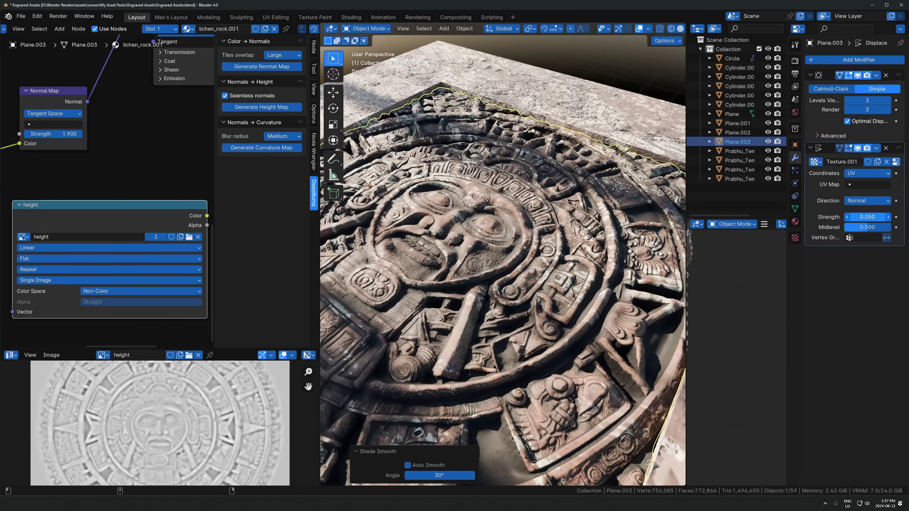
mouse_move(867, 216)
mouse_down()
mouse_move(884, 216)
mouse_move(856, 217)
mouse_move(865, 216)
mouse_up()
scroll(613, 338, down, 2)
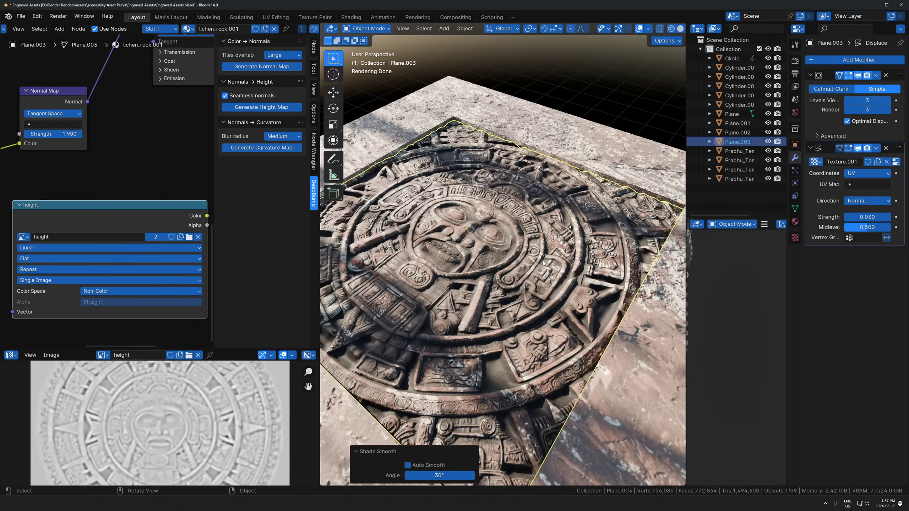
scroll(463, 299, down, 1)
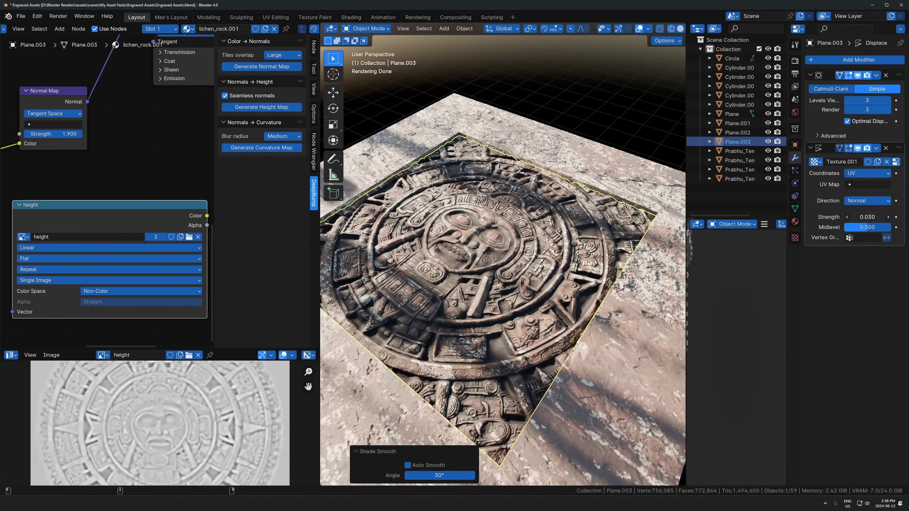
click(888, 217)
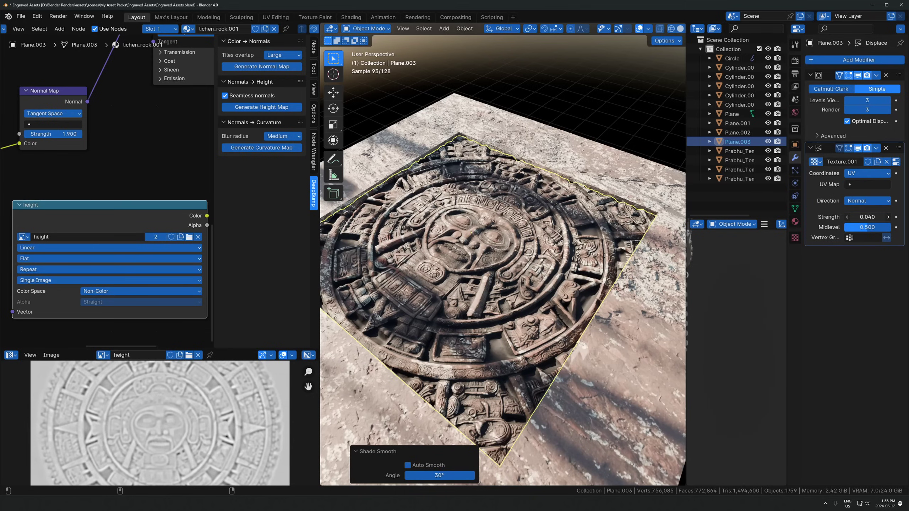
drag(868, 217, 863, 216)
scroll(511, 302, down, 3)
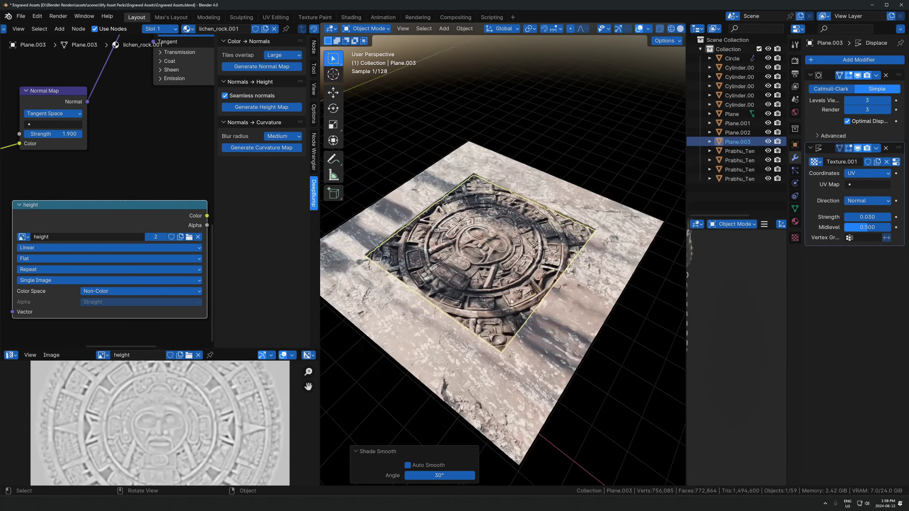
Step: Focus on the hanging bell beyond the stone panels and examine its displaced engraving up close
scroll(511, 301, down, 3)
middle_drag(511, 302, 549, 291)
scroll(499, 269, up, 6)
scroll(549, 291, down, 5)
scroll(404, 193, down, 5)
middle_drag(404, 193, 371, 175)
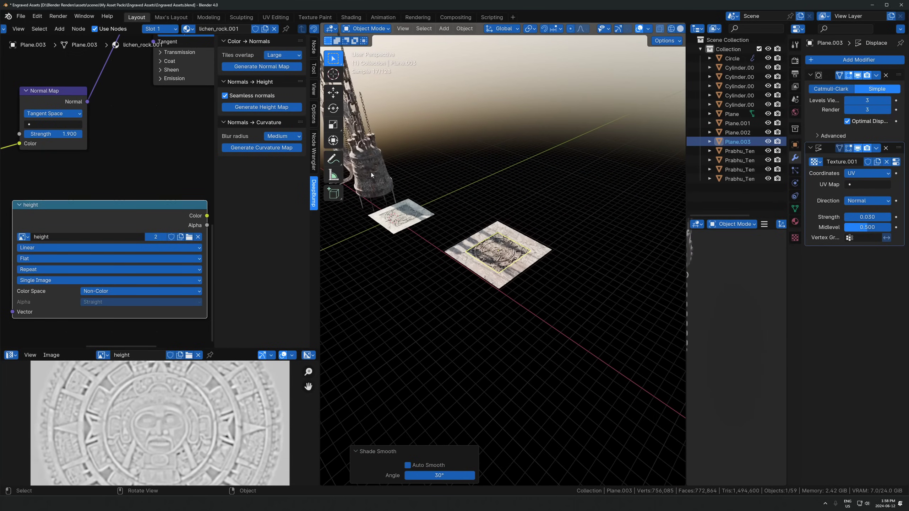
click(371, 174)
key(KP_Decimal)
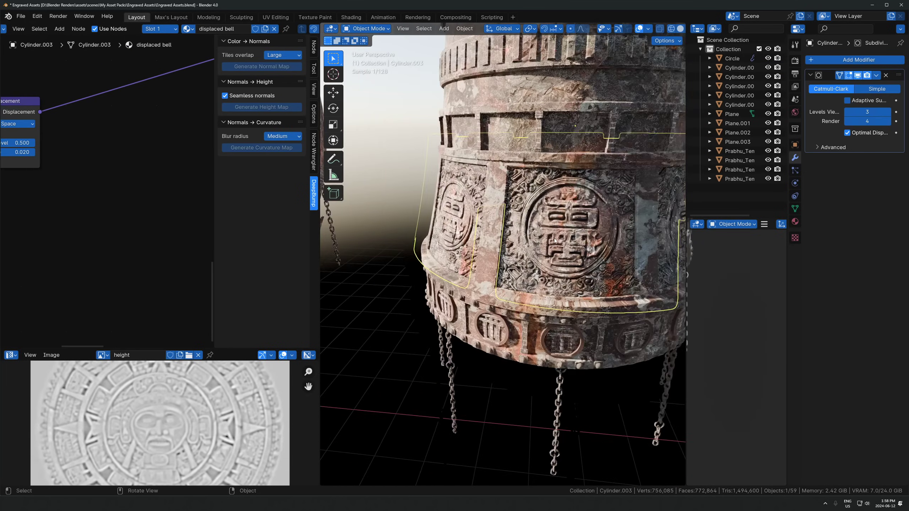
scroll(554, 240, up, 3)
middle_drag(554, 240, 514, 248)
scroll(514, 249, down, 7)
scroll(514, 248, up, 9)
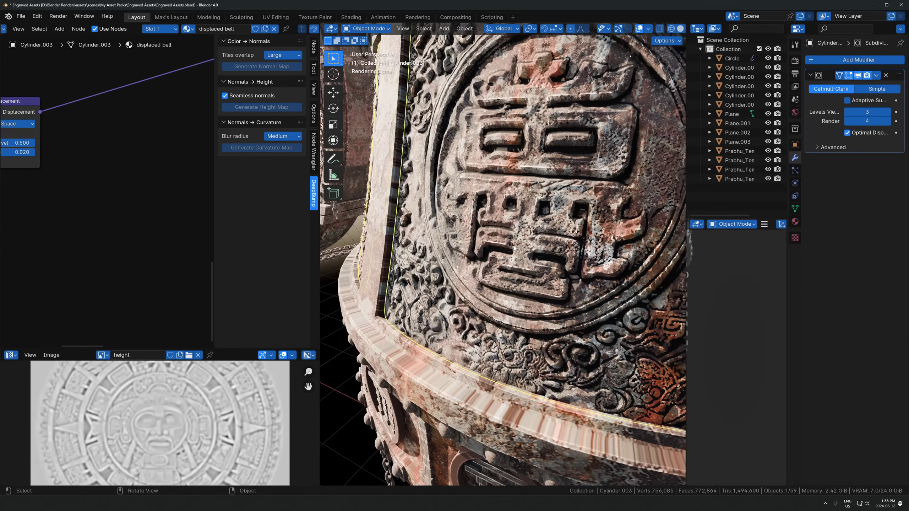
scroll(511, 259, down, 2)
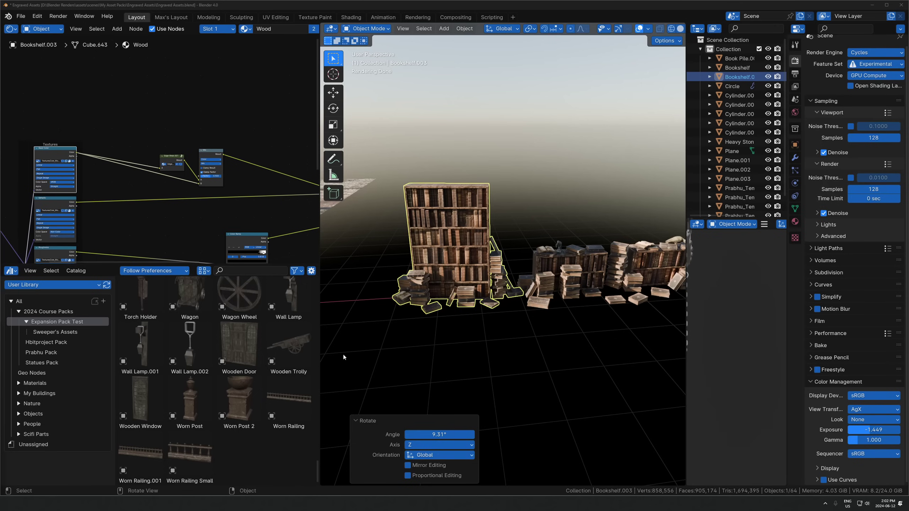
Step: Focus on the standing bookshelf and inspect its shelves and the book stacks around it
click(476, 227)
key(KP_Decimal)
scroll(551, 311, up, 3)
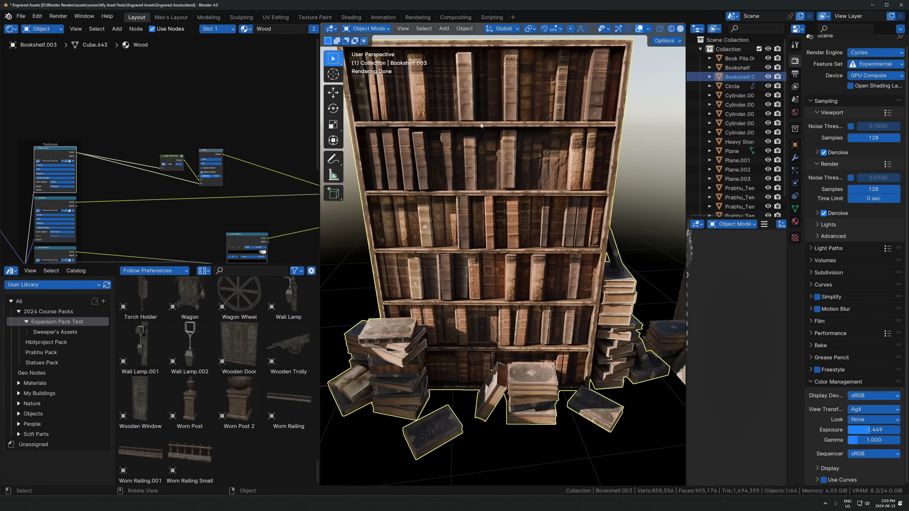
scroll(530, 350, down, 2)
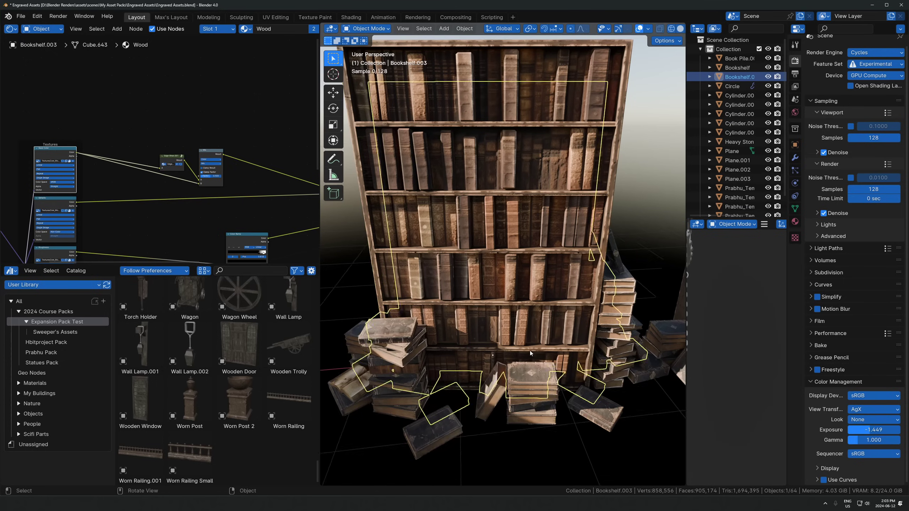
scroll(530, 350, up, 2)
middle_drag(530, 348, 499, 333)
scroll(508, 337, down, 2)
Step: Focus on the low bookshelf ruins and on the scattered book pile to inspect both assets
click(640, 368)
key(KP_Decimal)
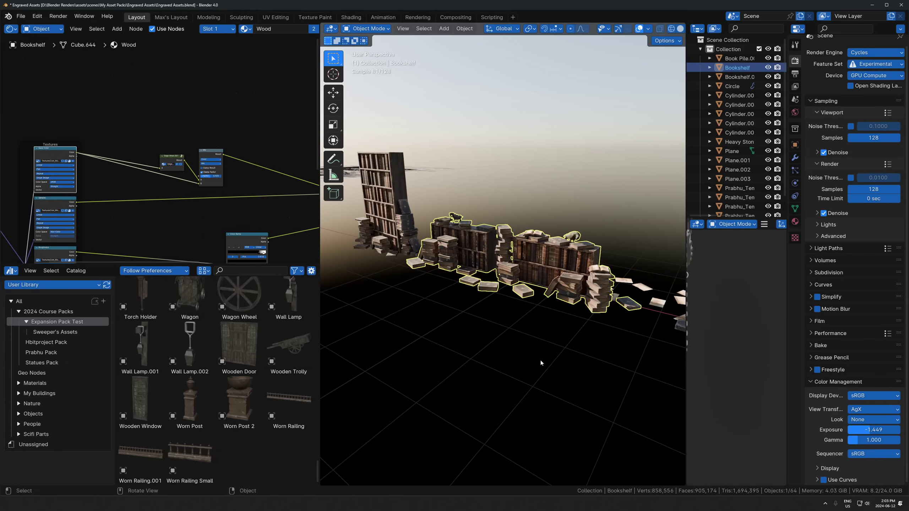
click(648, 302)
key(KP_Decimal)
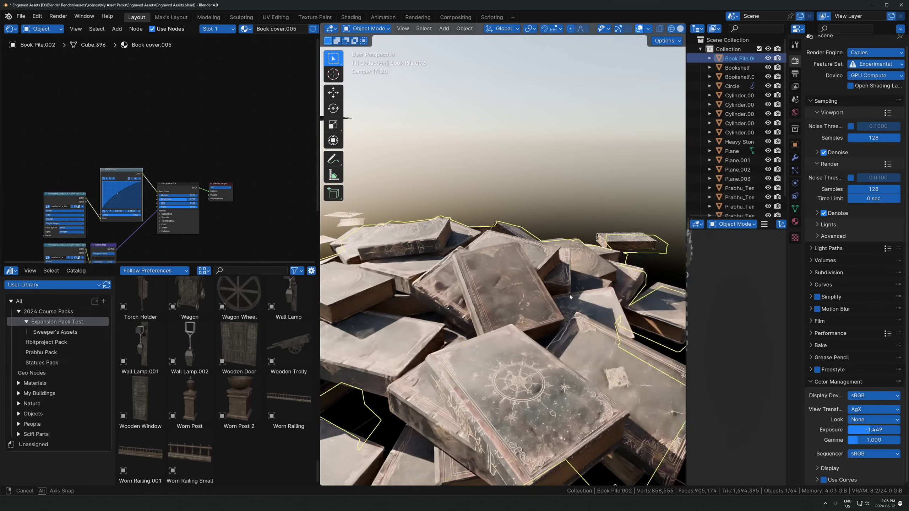
scroll(401, 253, down, 4)
middle_drag(401, 253, 433, 307)
scroll(433, 307, down, 4)
Step: Focus on the heavy stone pillar and examine its engraved writing panel, checking the panel's face in Edit Mode
click(593, 203)
key(KP_Decimal)
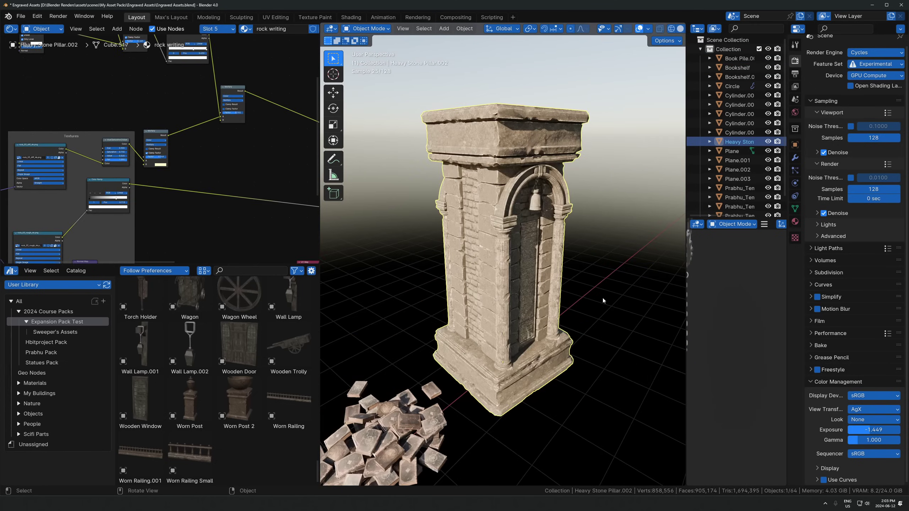
middle_drag(602, 297, 597, 391)
scroll(597, 390, up, 2)
scroll(569, 321, up, 8)
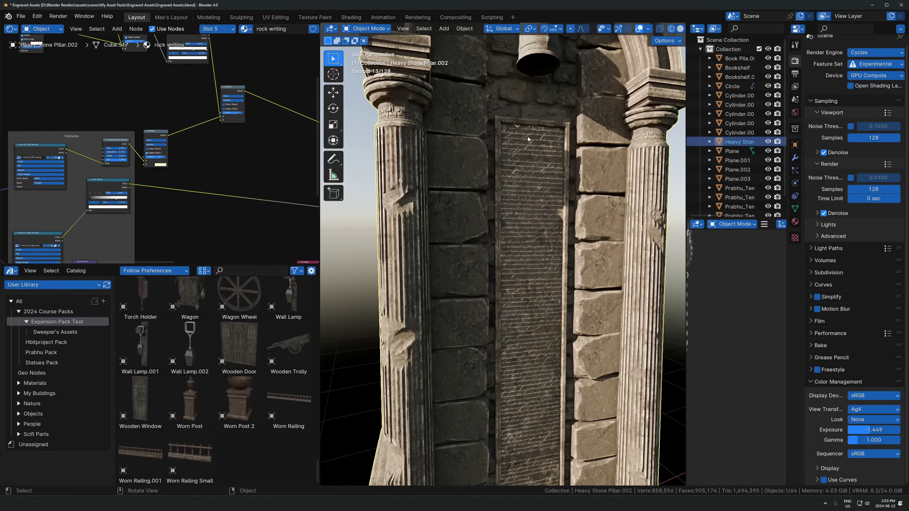
key(Tab)
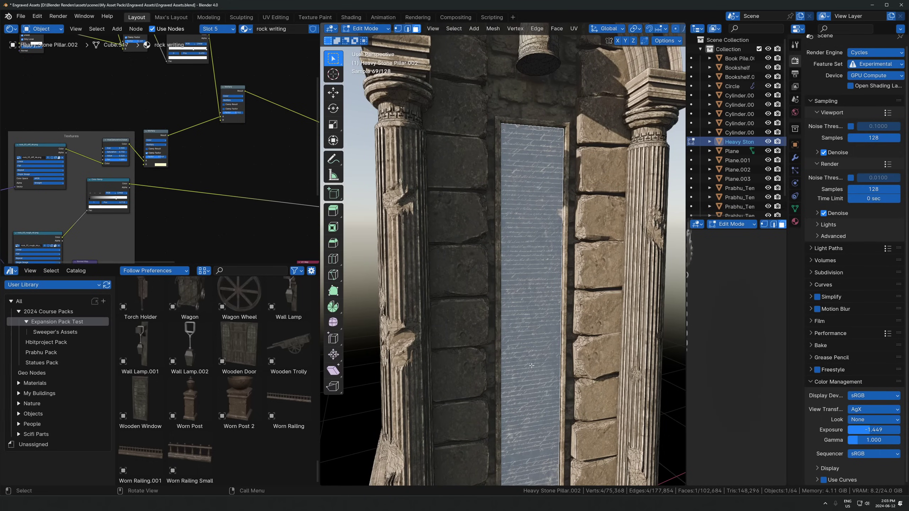
key(Tab)
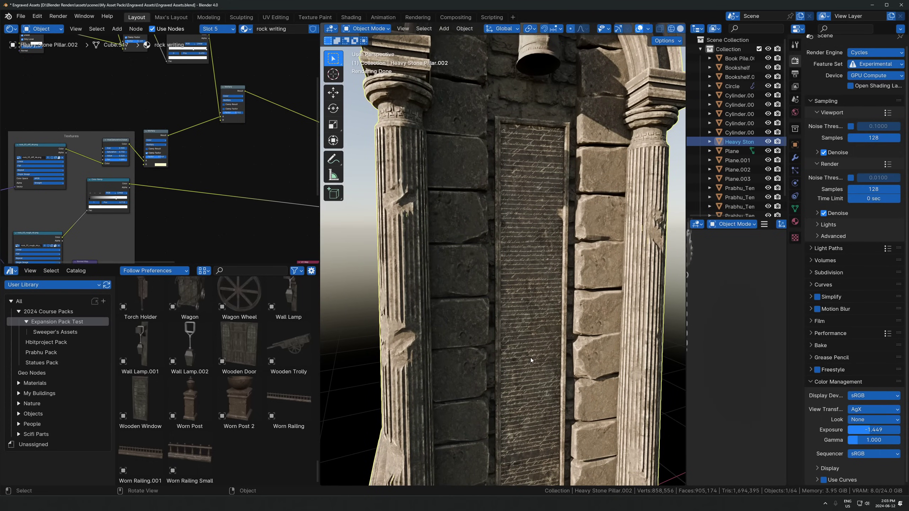
scroll(526, 261, down, 2)
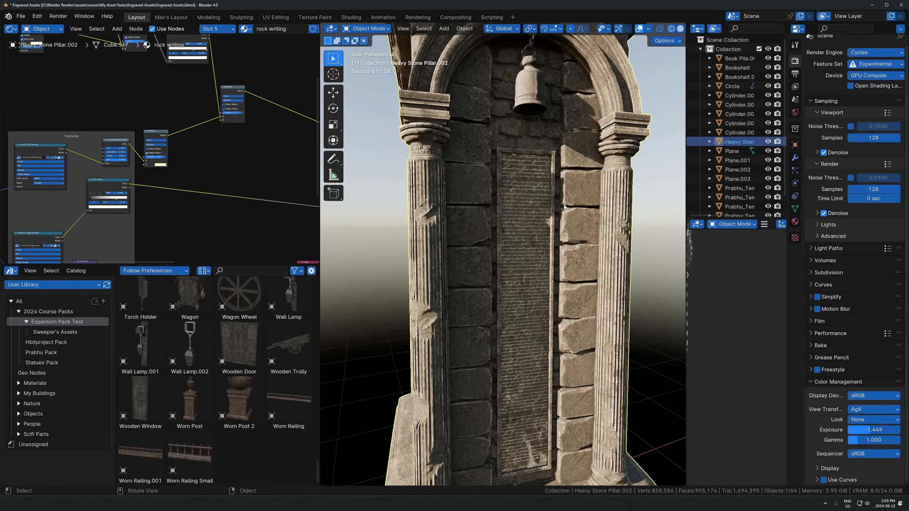
scroll(565, 207, up, 4)
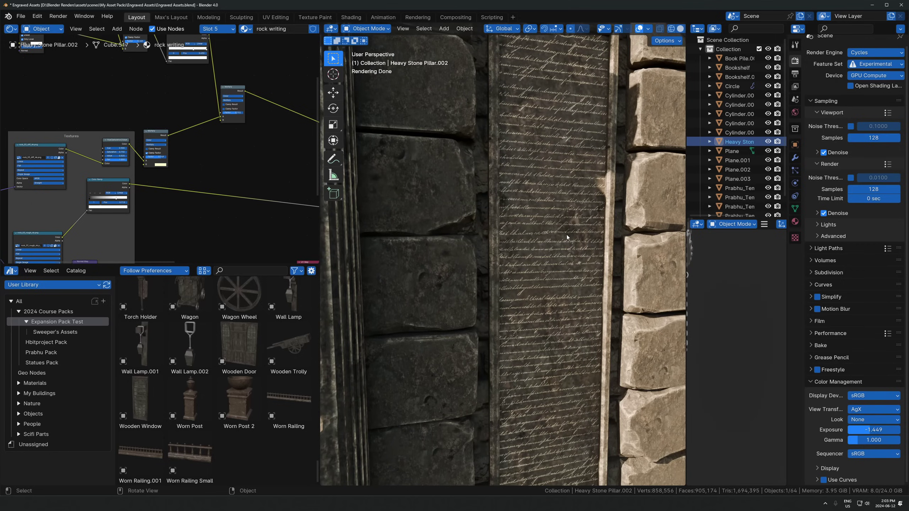
scroll(542, 230, down, 6)
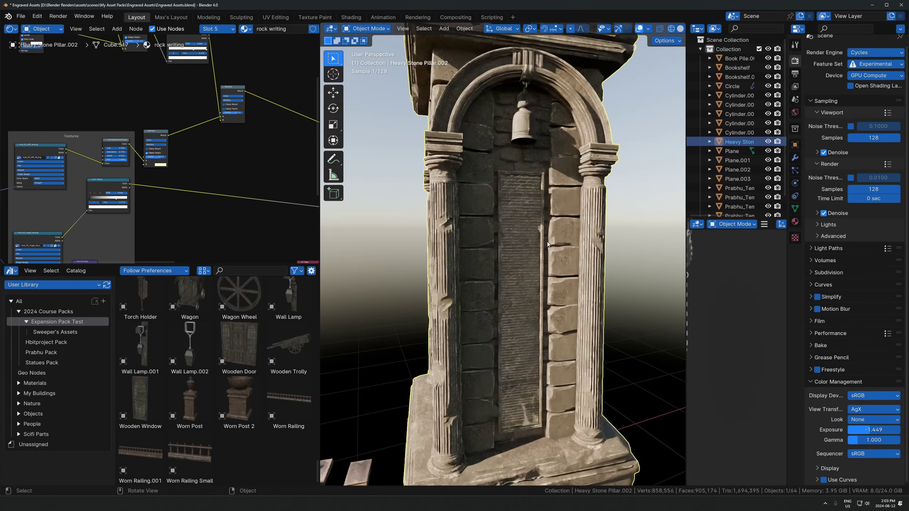
Step: Focus on the book pile again, look over the row of assets and select the low bookshelf ruins
click(407, 368)
key(KP_Decimal)
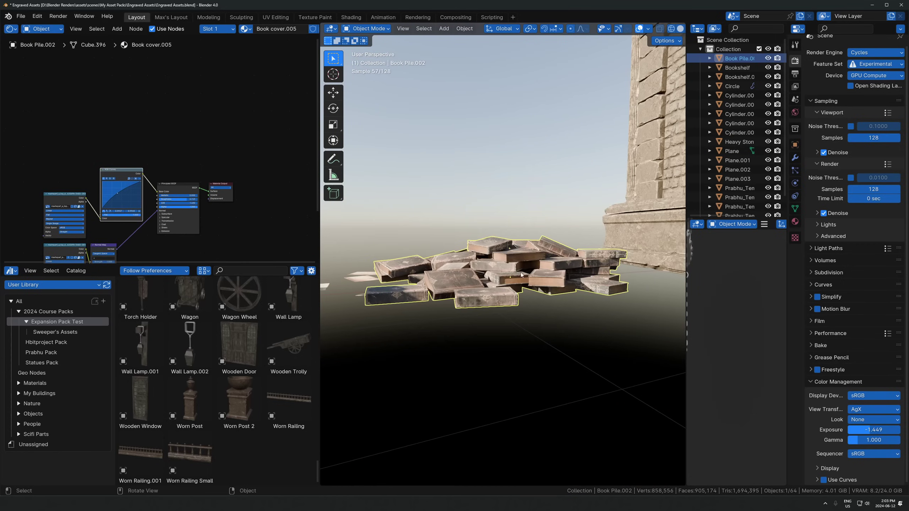
middle_drag(515, 283, 548, 244)
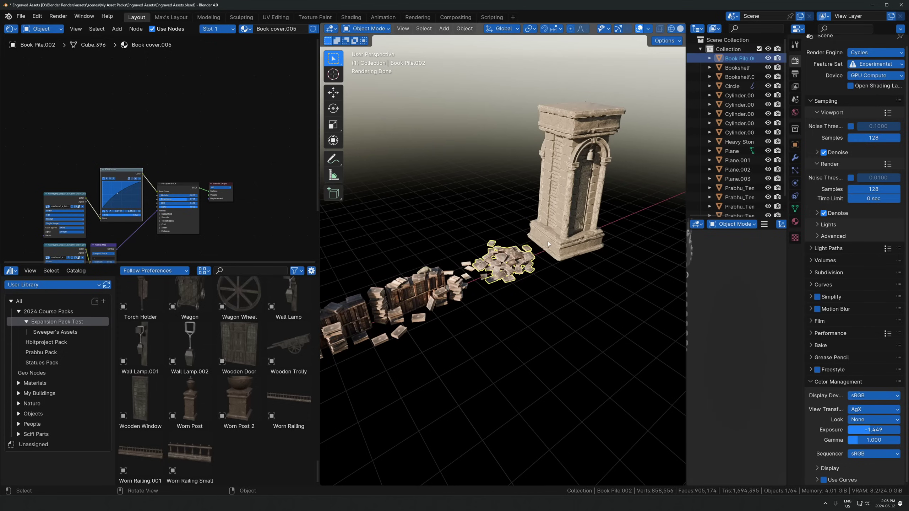
scroll(598, 286, down, 2)
click(442, 283)
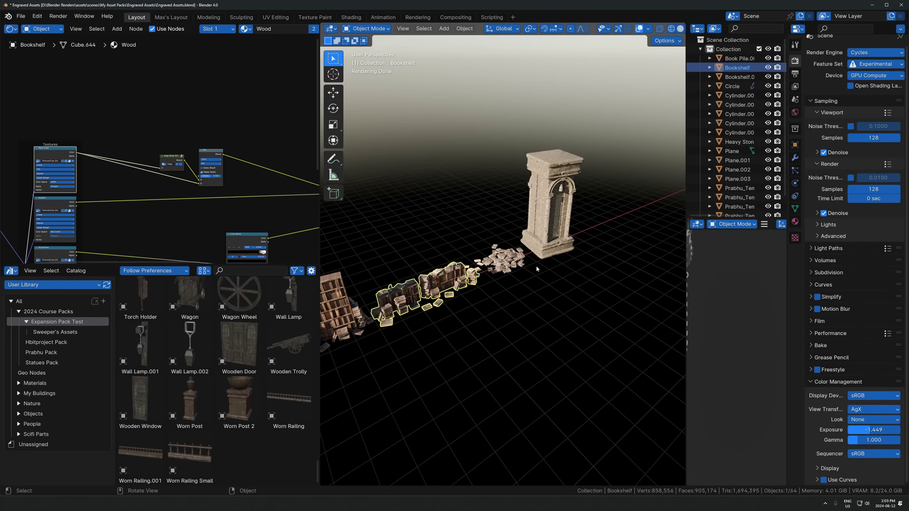
middle_drag(442, 282, 423, 255)
Step: Browse the Expansion Pack Test assets in the library and focus on the standing bookshelf in the scene
scroll(219, 374, up, 10)
scroll(229, 386, up, 5)
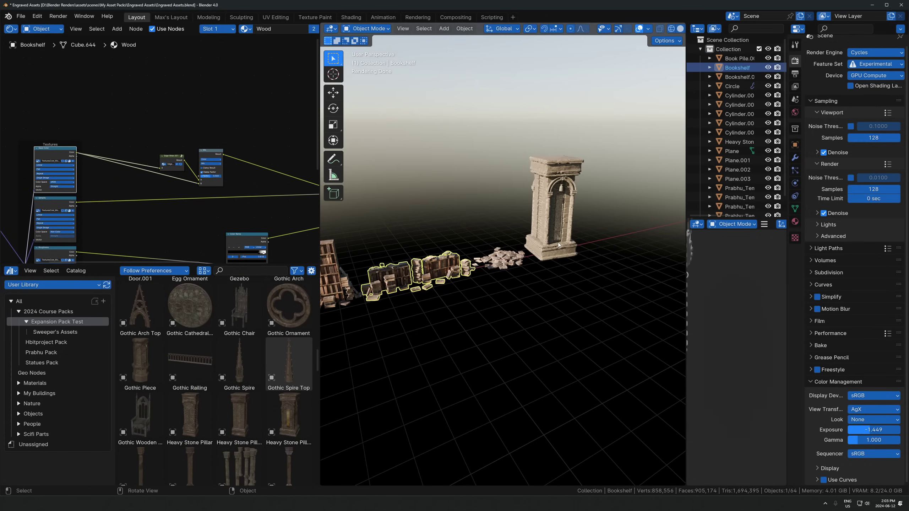
scroll(559, 244, down, 3)
click(427, 255)
key(KP_Decimal)
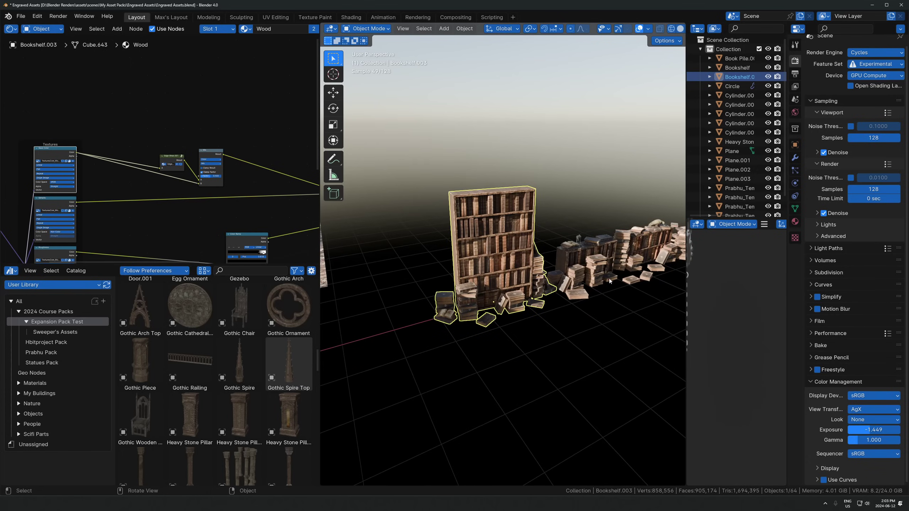